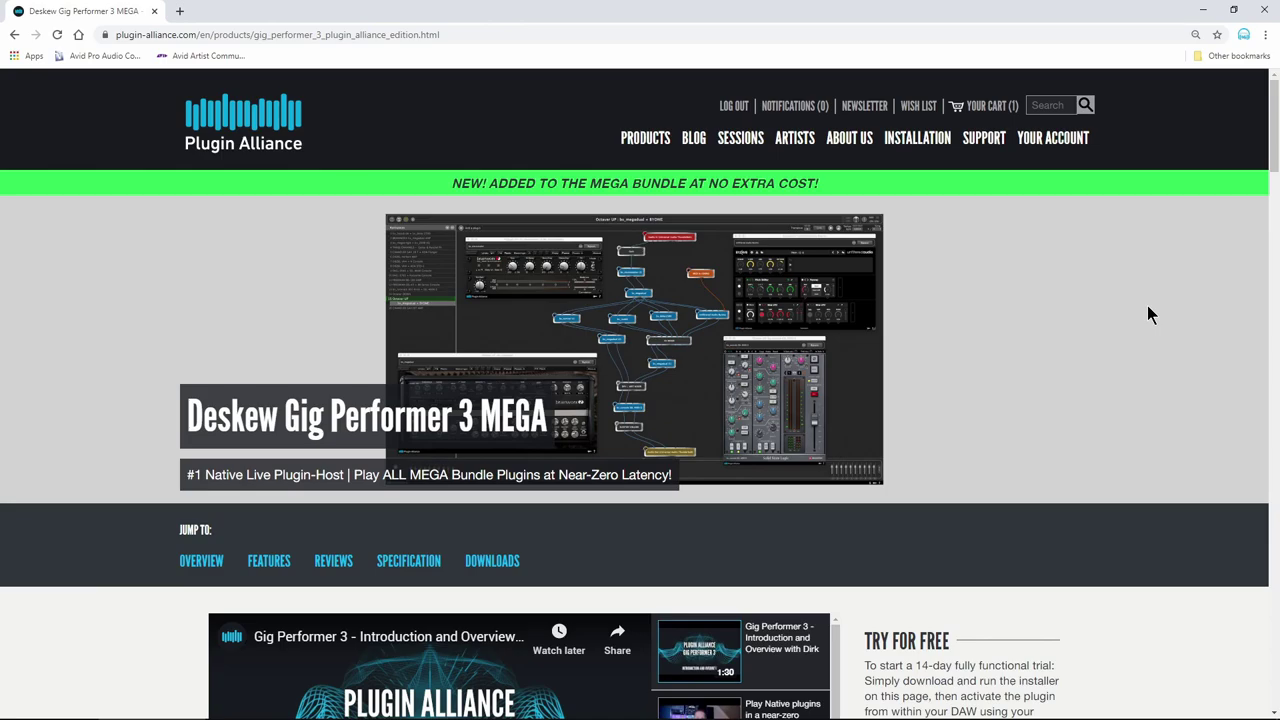
Read through the overview on the Gig Performer 3 MEGA product page.
scroll(1148, 308, "down", 5)
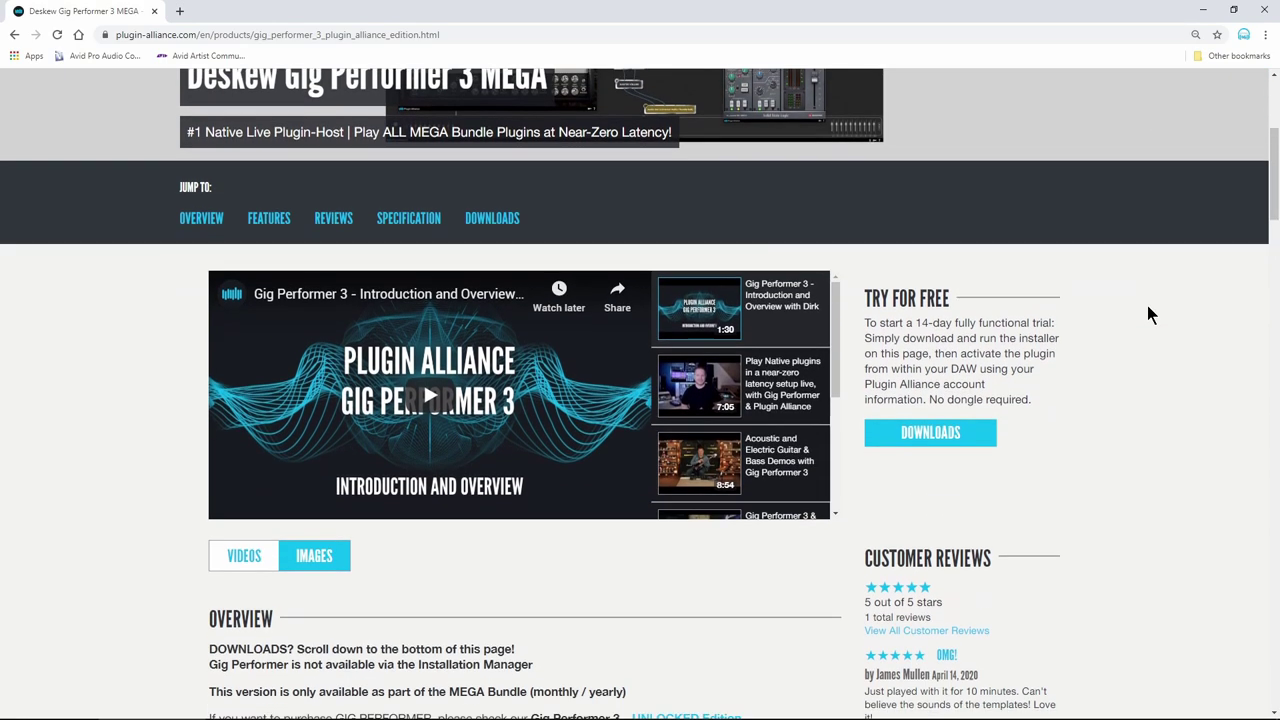
scroll(1148, 310, "down", 4)
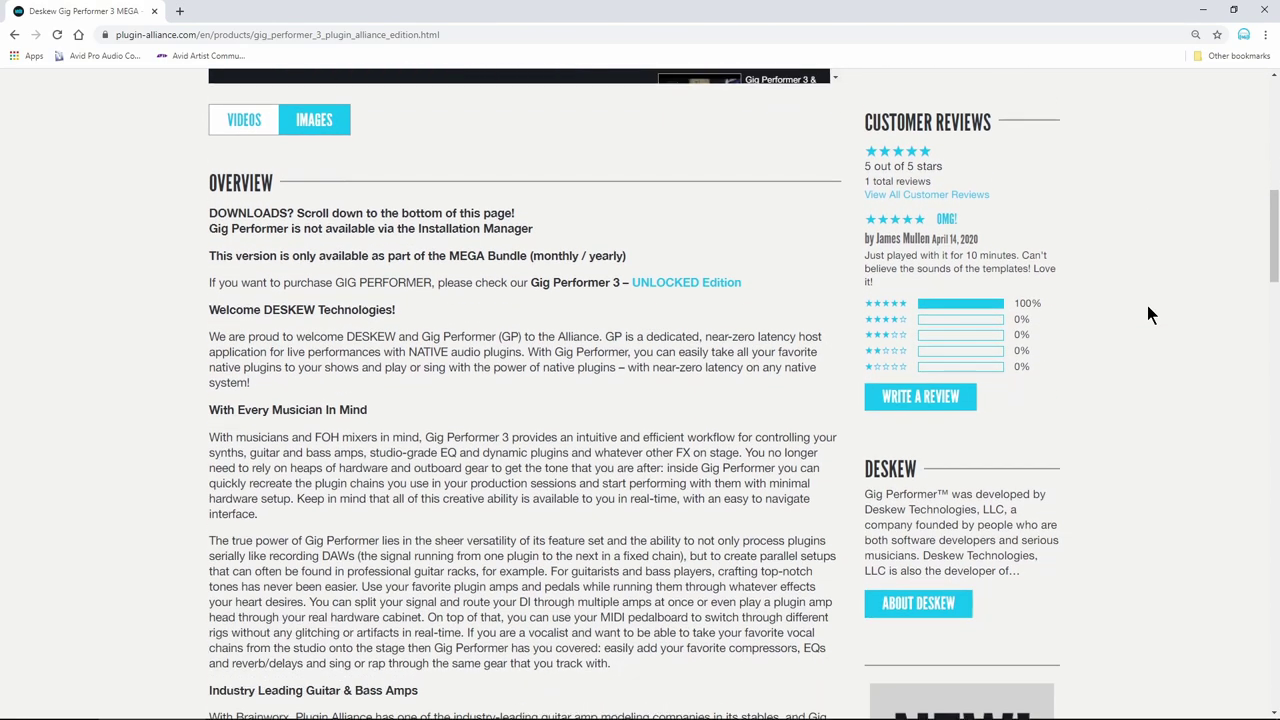
scroll(1148, 314, "down", 1)
scroll(1147, 315, "down", 3)
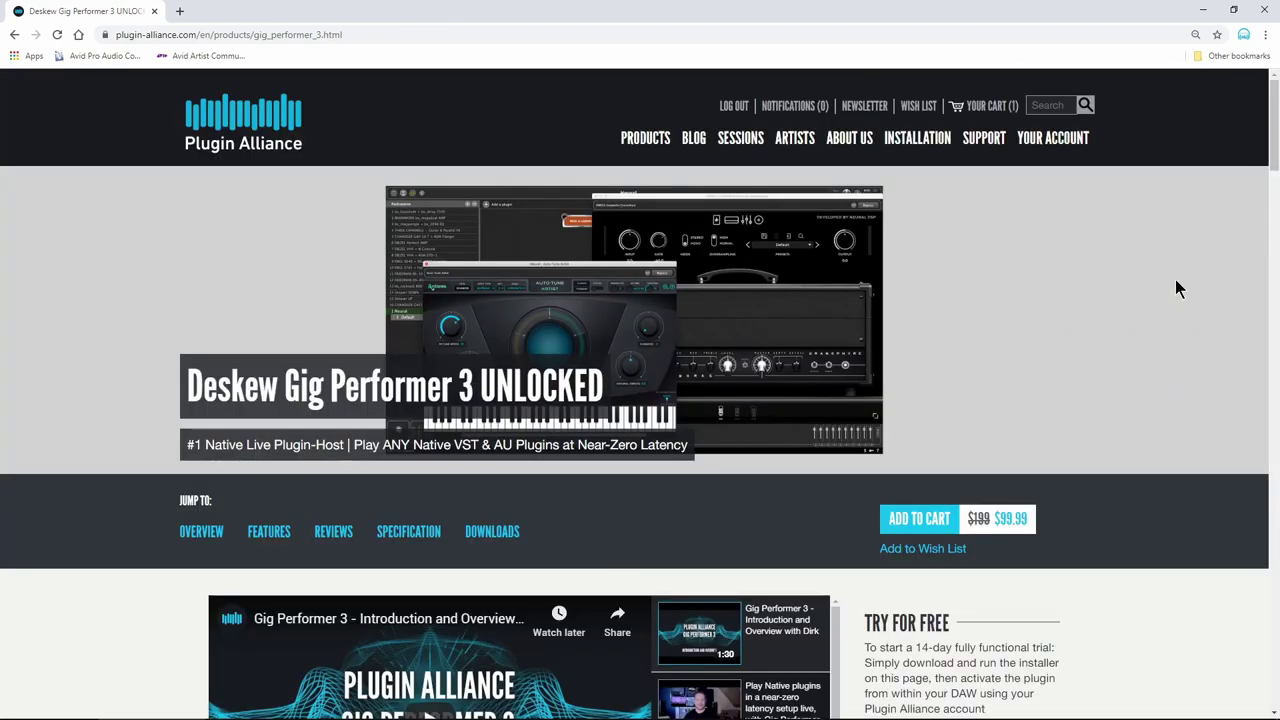
Read through the overview and feature descriptions on the Gig Performer 3 UNLOCKED product page.
scroll(1176, 288, "down", 1)
scroll(1176, 288, "down", 2)
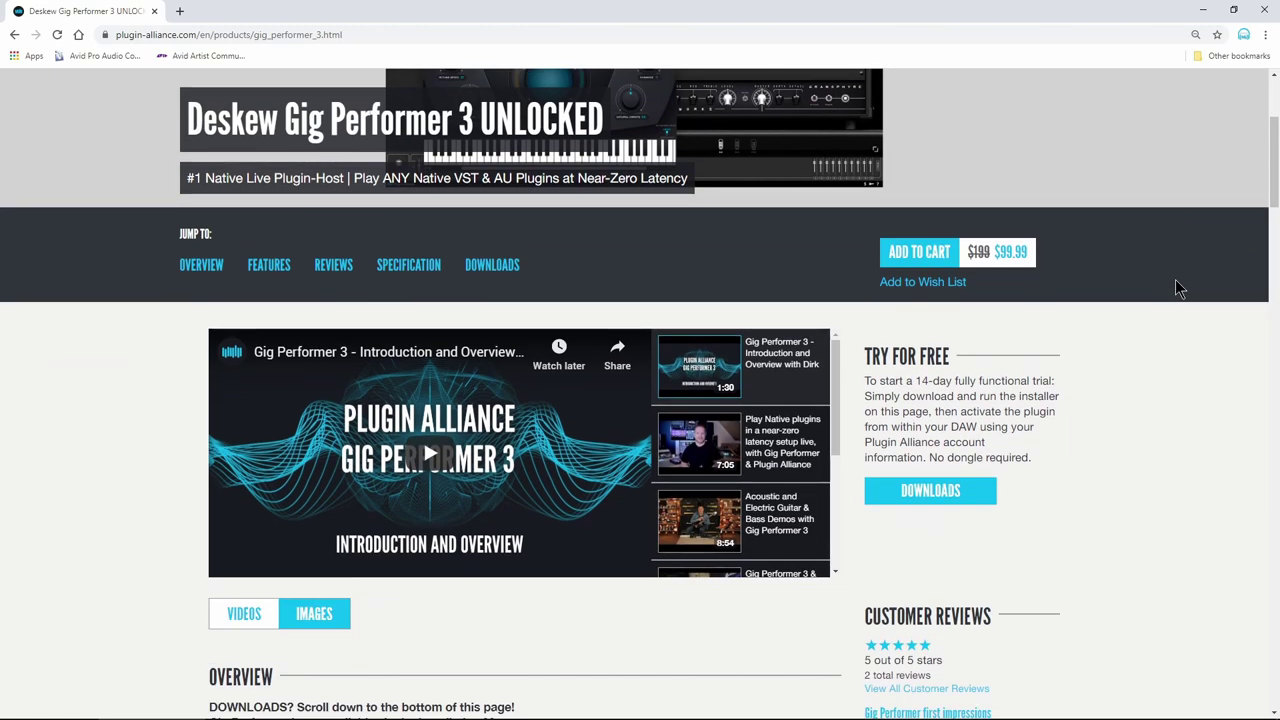
scroll(1176, 288, "down", 5)
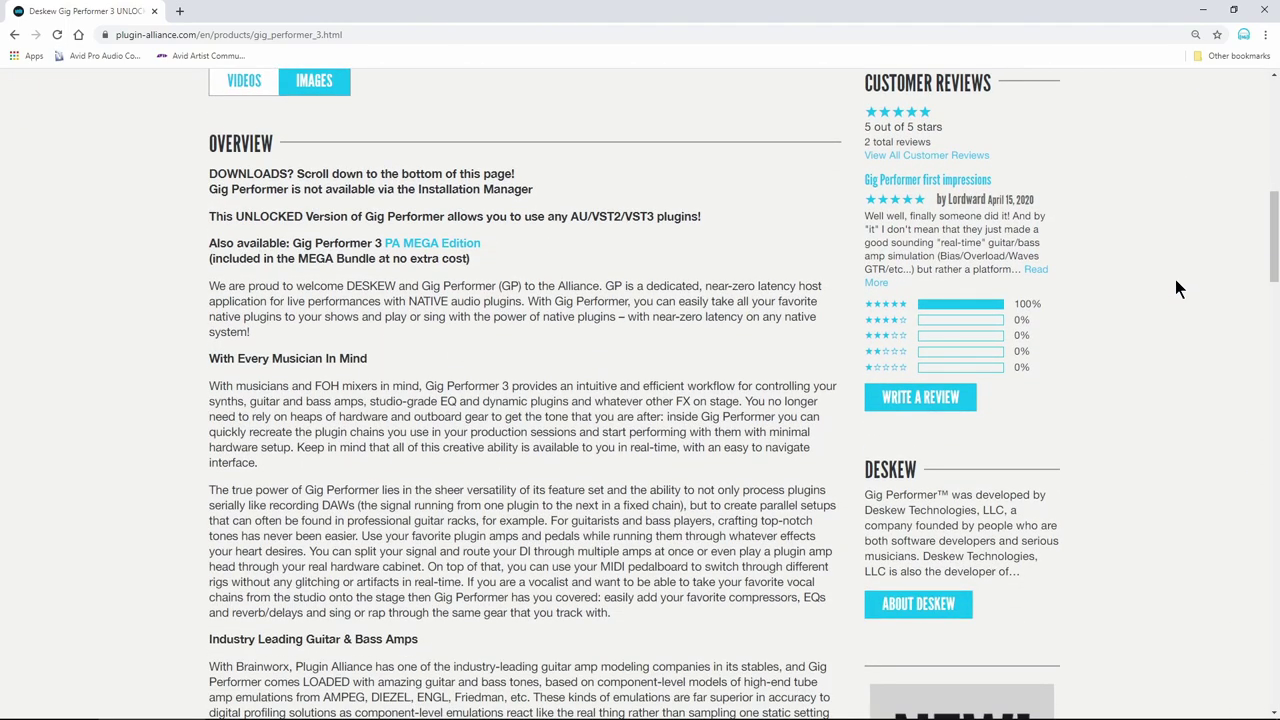
scroll(1176, 288, "down", 9)
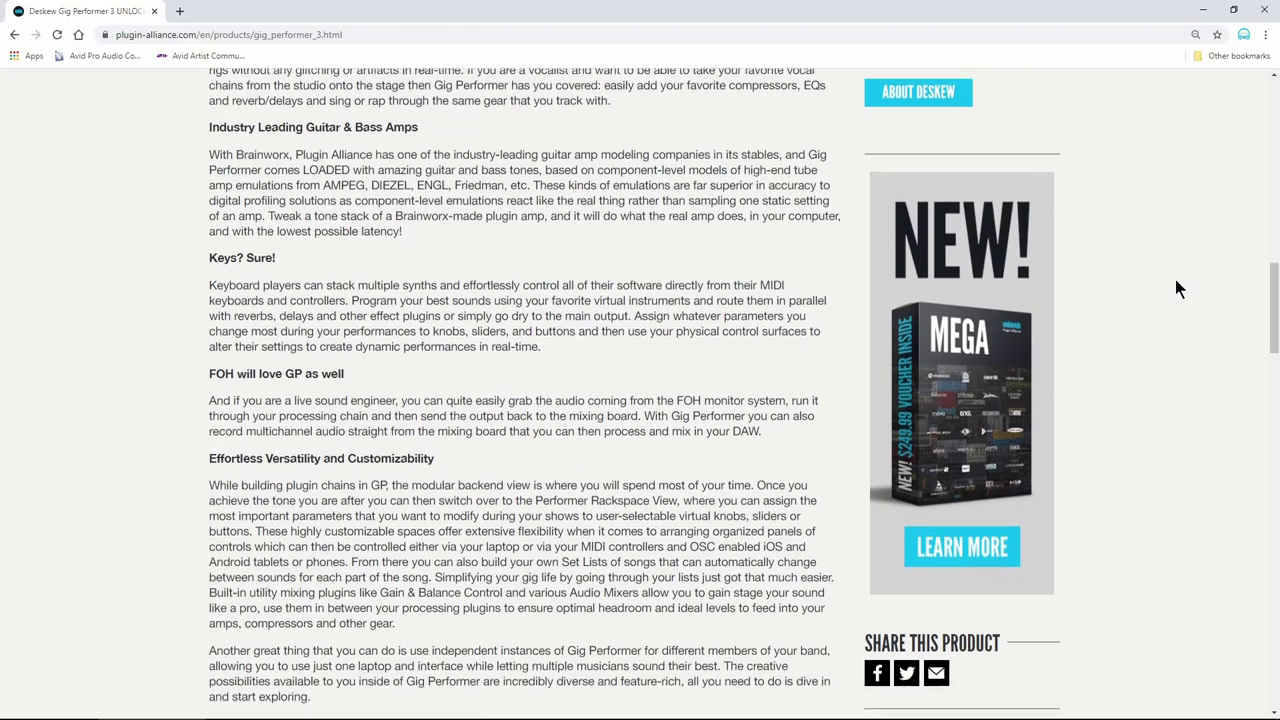
scroll(1176, 284, "down", 5)
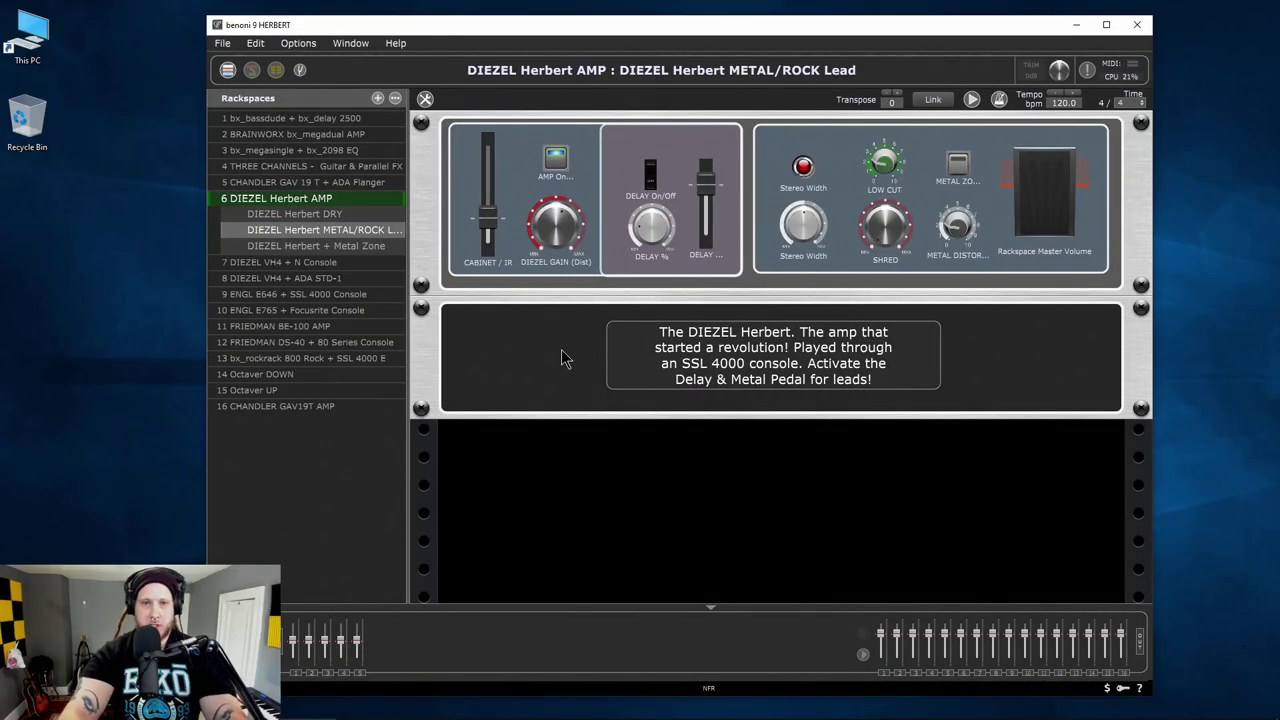
In Gig Performer, show the wiring of the DIEZEL Herbert AMP rackspace and align the Diezel Herbert block between bx_metal2 and bx_shredspread.
left_click(251, 69)
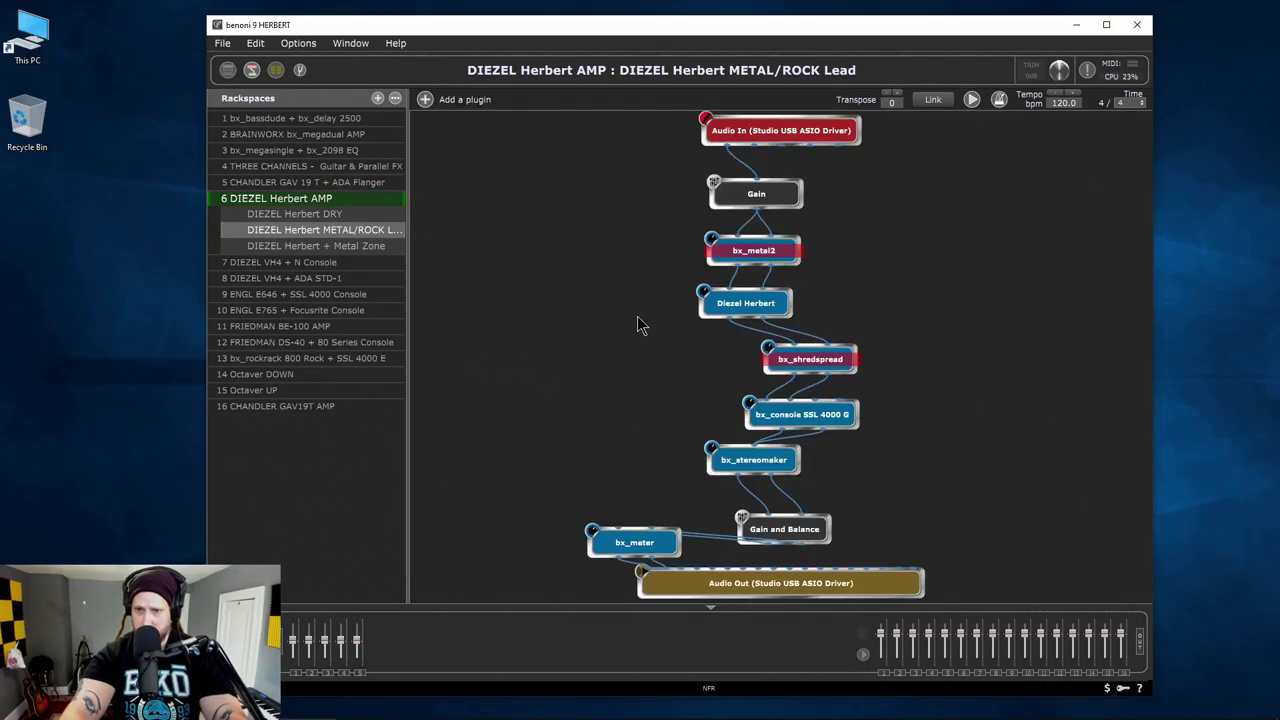
left_click_drag(730, 308, 769, 305)
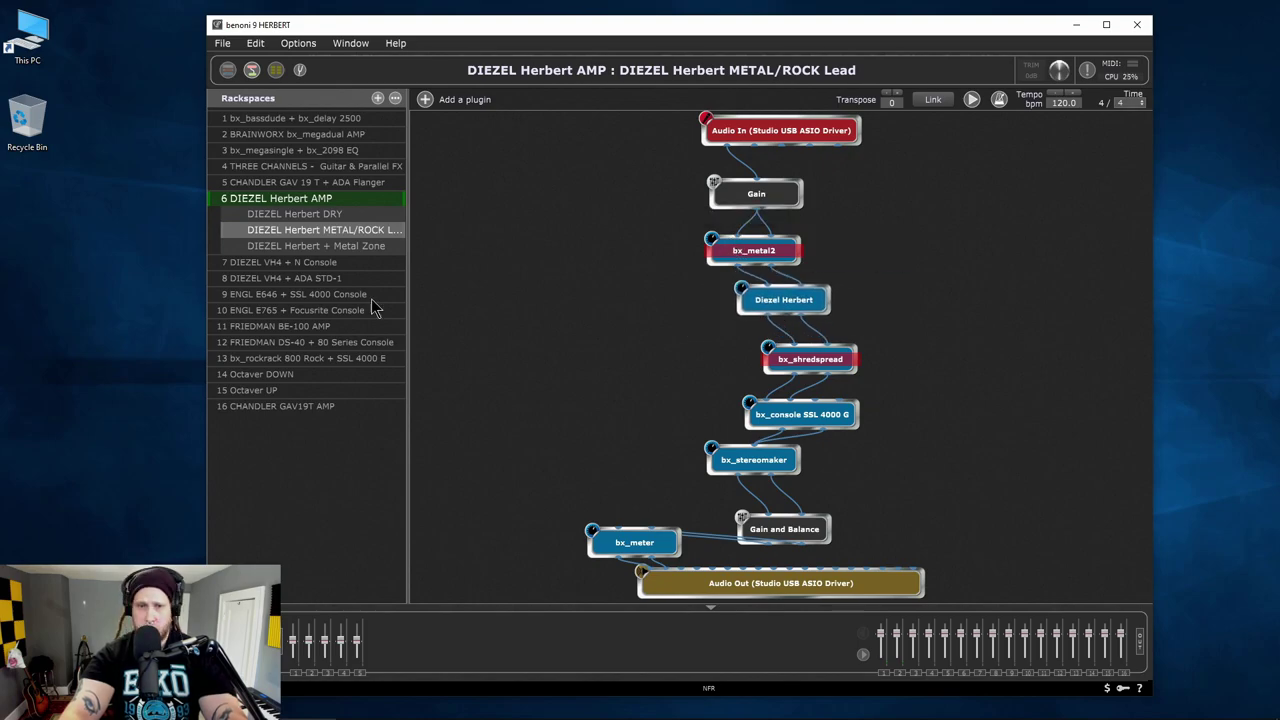
Start a new gig, discarding the changes to the benoni 9 HERBERT gig.
left_click(222, 43)
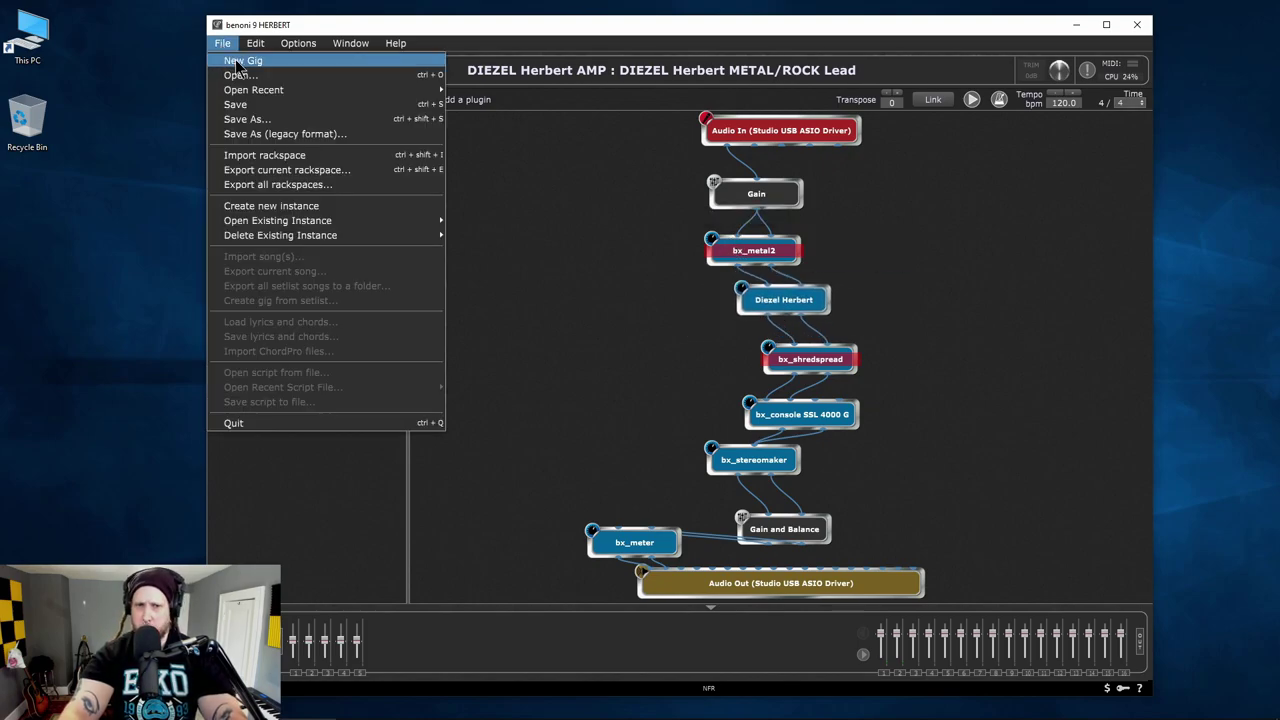
left_click(238, 62)
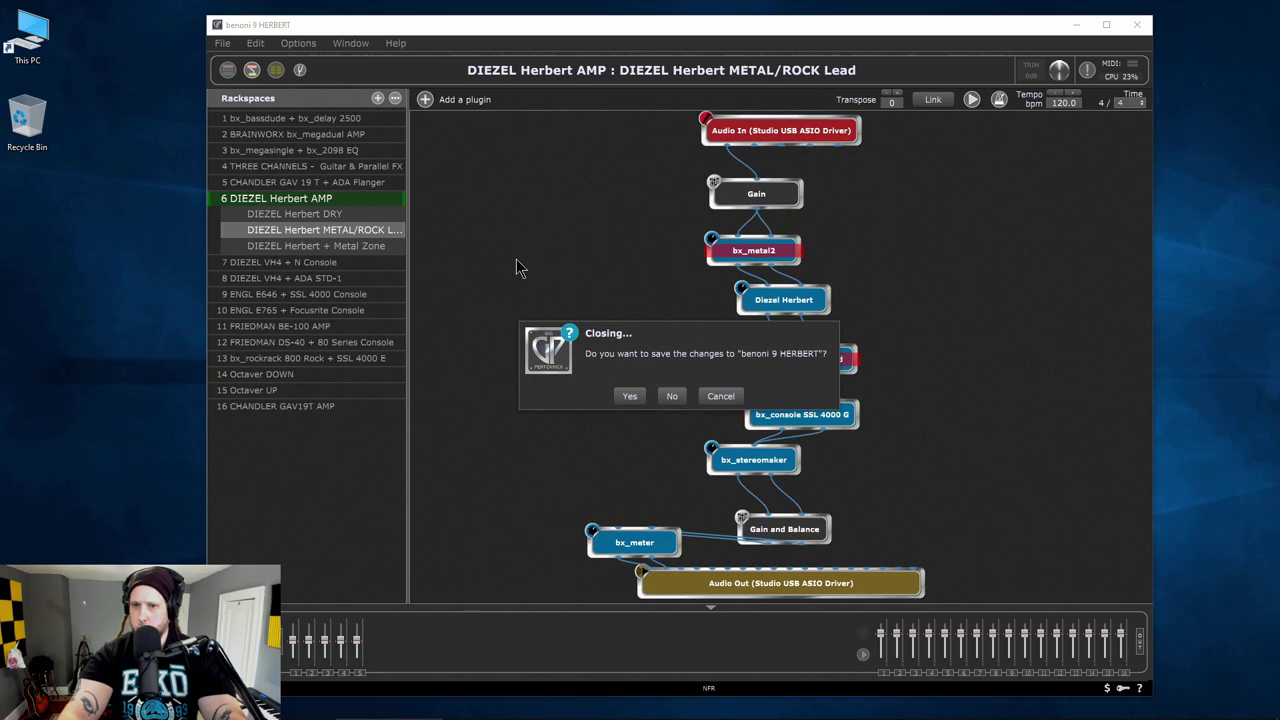
left_click(673, 396)
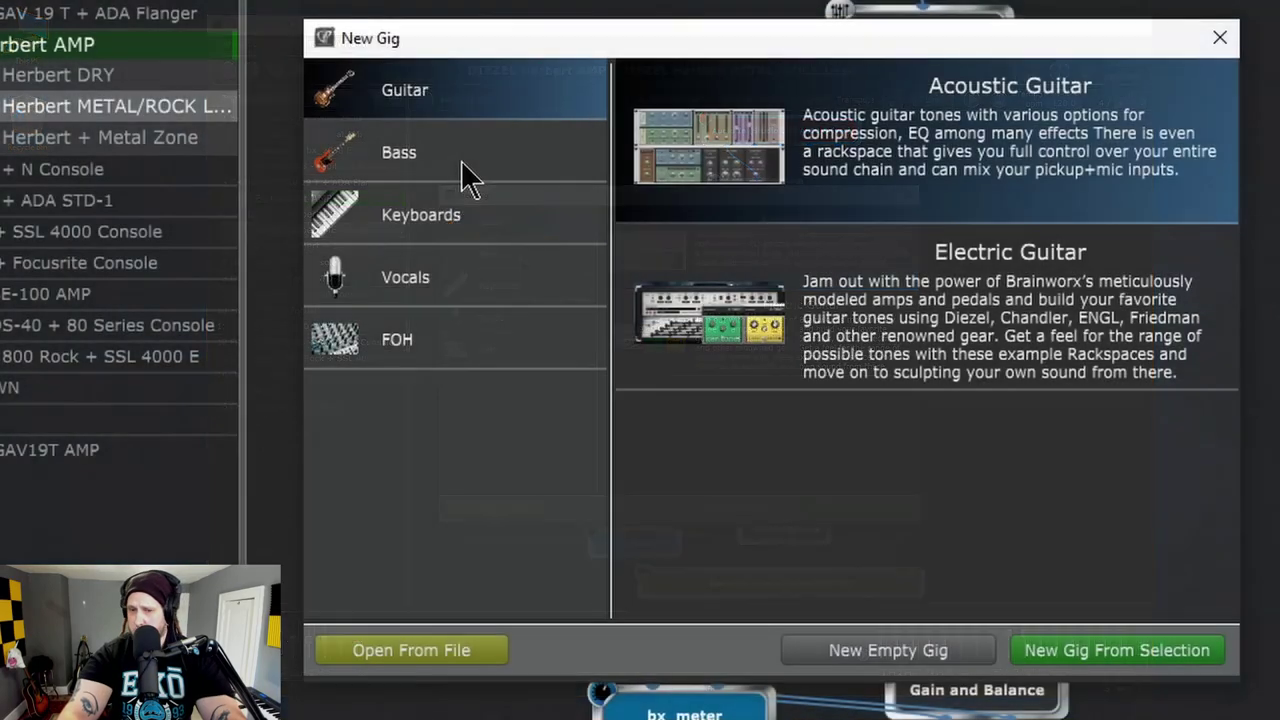
Look through the Bass, Keyboards, Vocals and FOH template categories for new gigs.
left_click(520, 256)
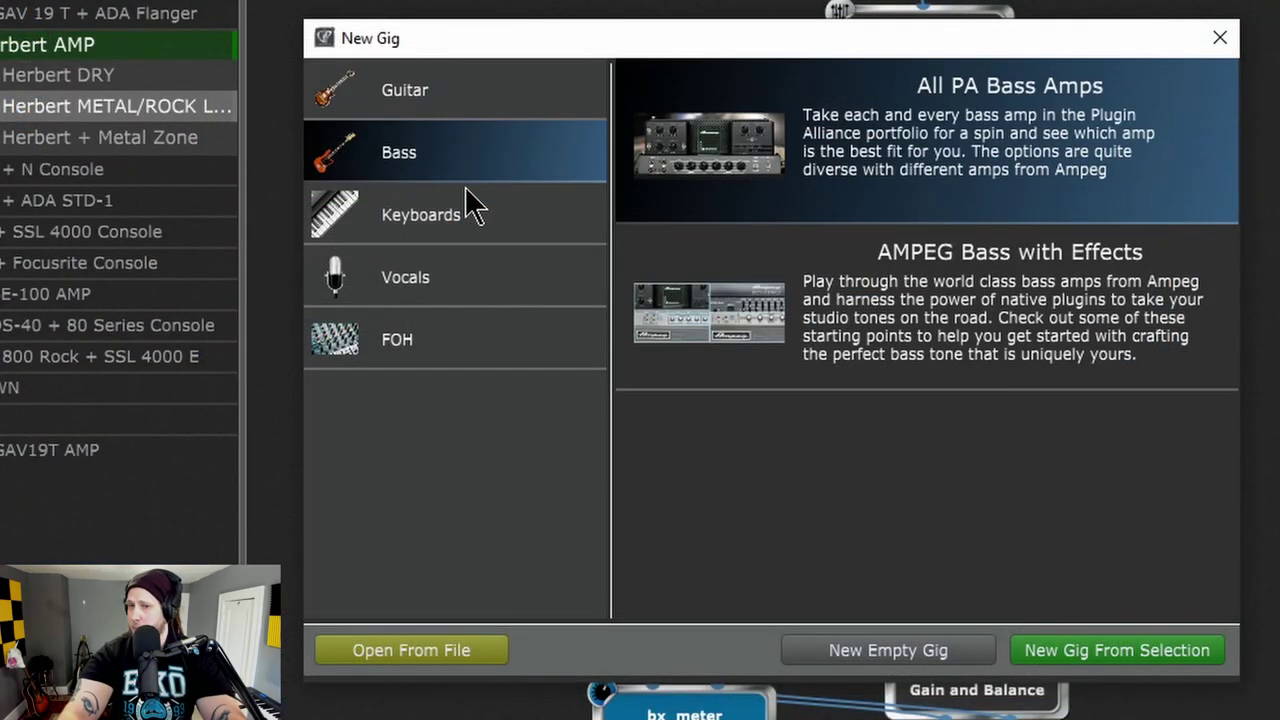
left_click(521, 288)
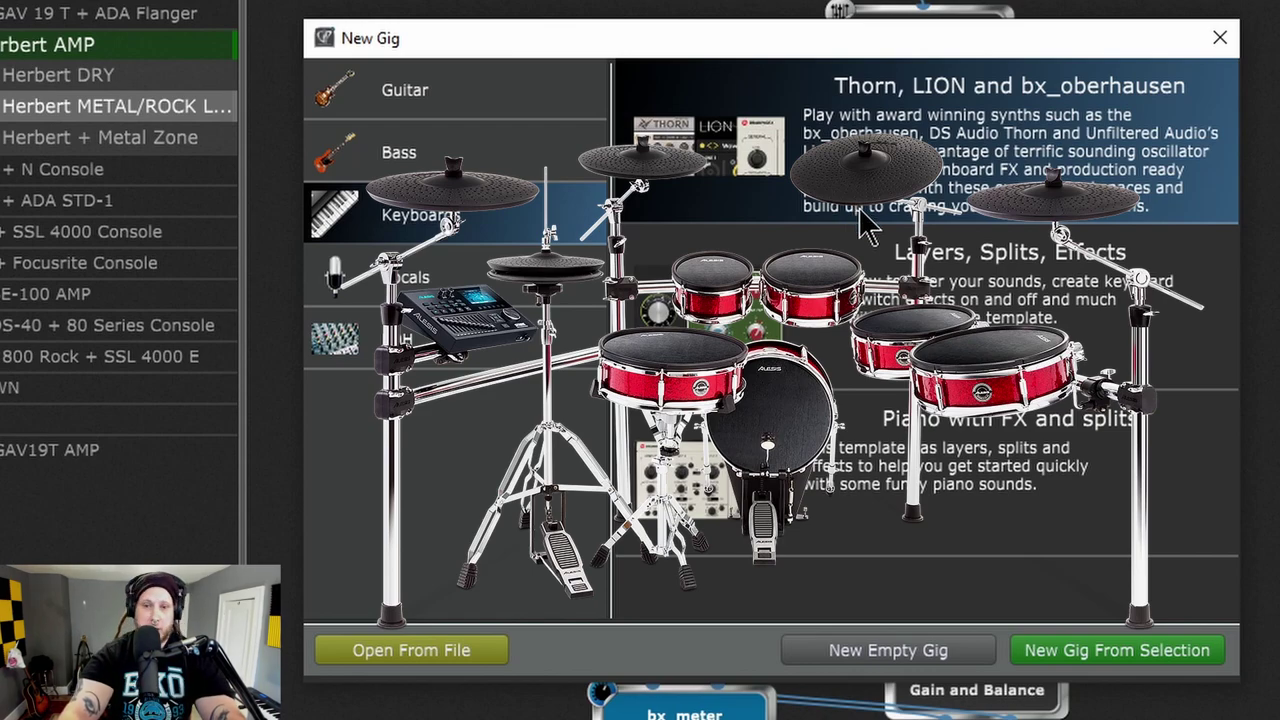
left_click(489, 292)
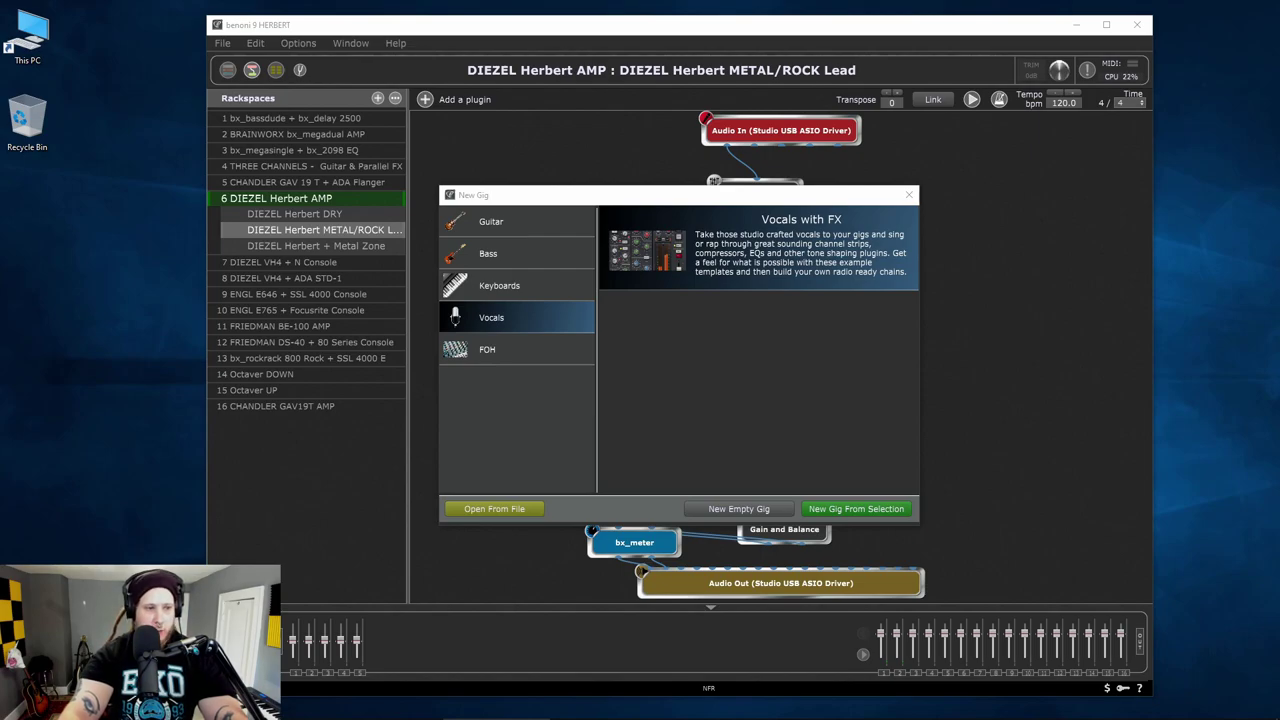
left_click(503, 350)
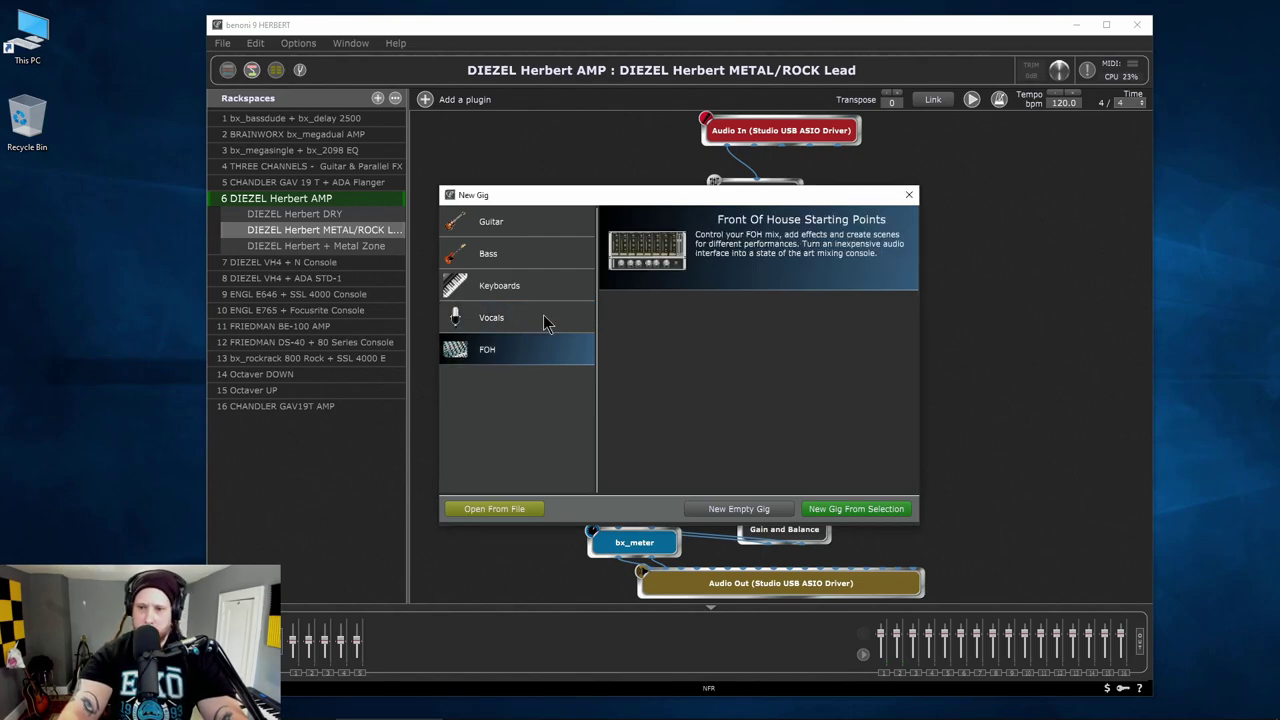
Create a new empty gig, check its rackspace panel view and return to its wiring view.
left_click(738, 510)
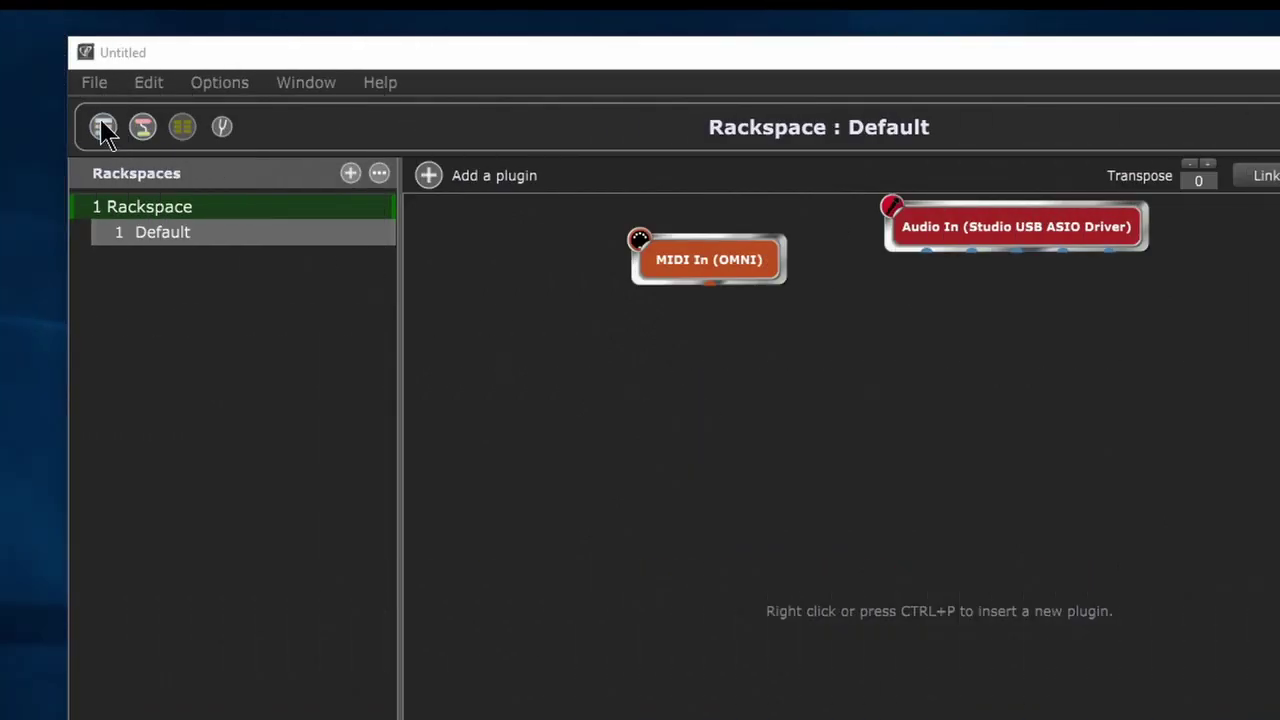
left_click(227, 70)
left_click(142, 128)
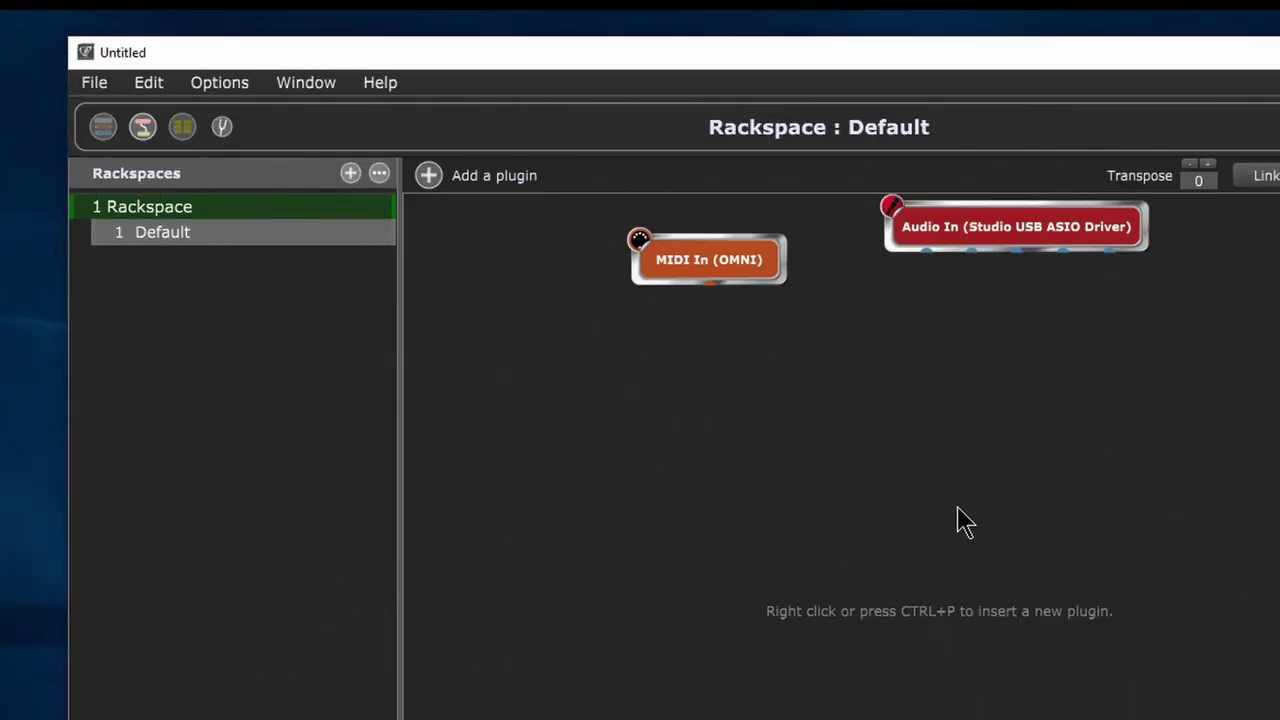
Look over the available plugin categories and add the Diezel VH4 (VST3) from the Plugin Alliance collection to the wiring view.
left_click(429, 184)
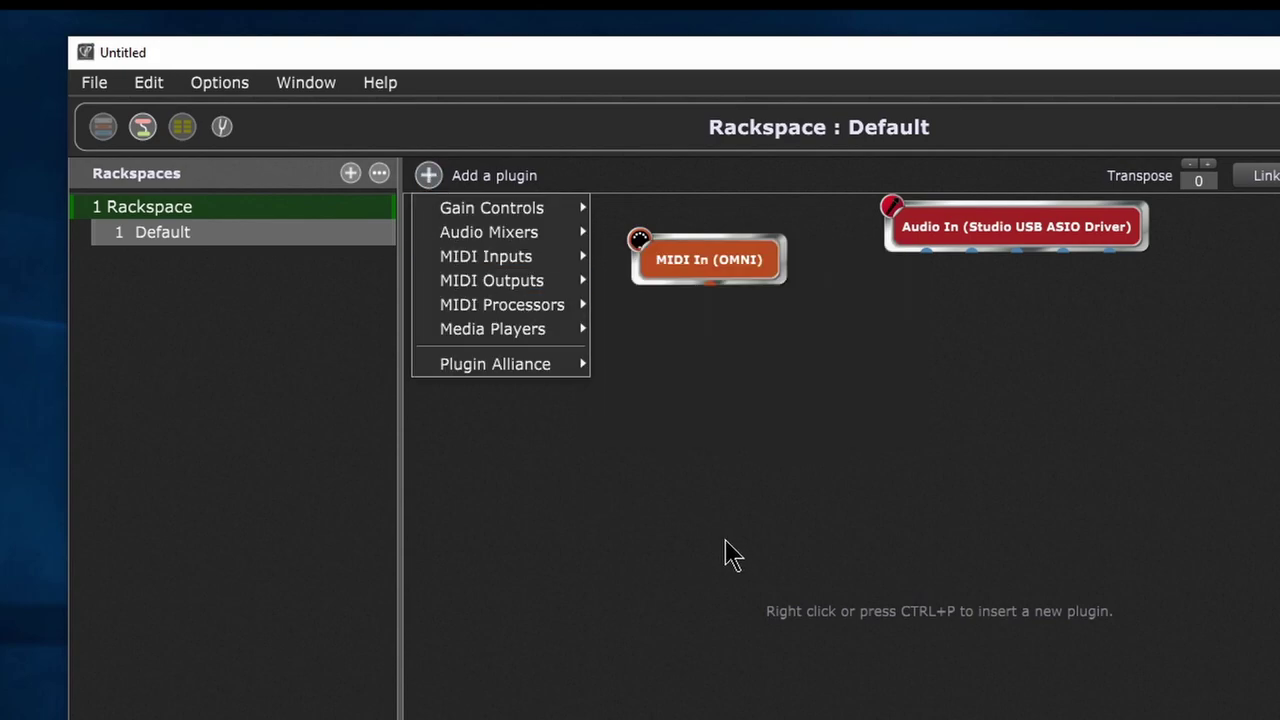
right_click(645, 467)
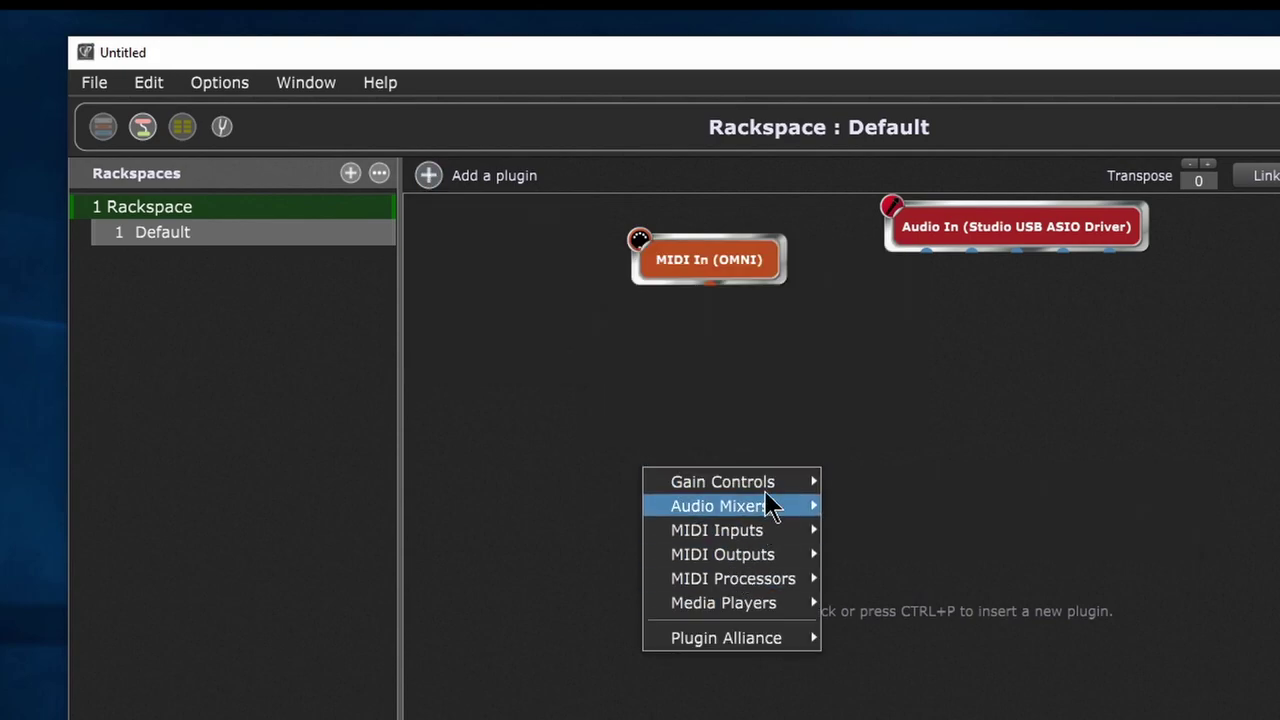
mouse_move(745, 482)
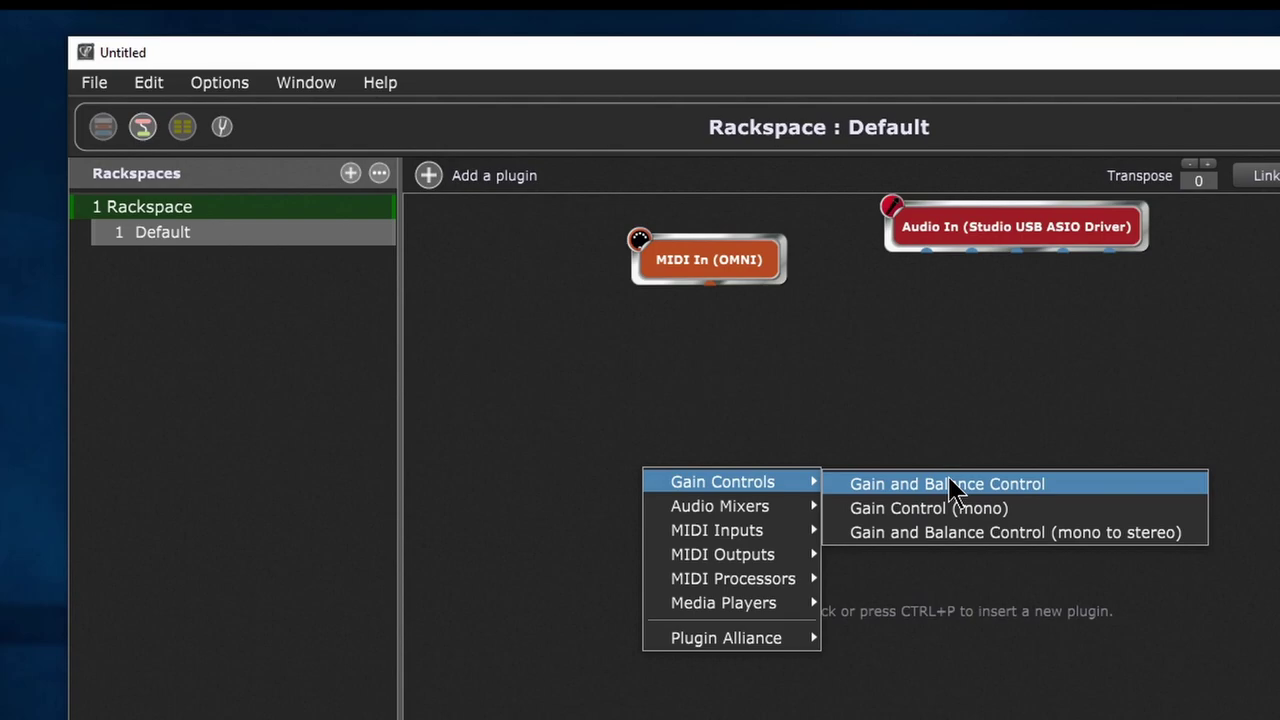
mouse_move(800, 522)
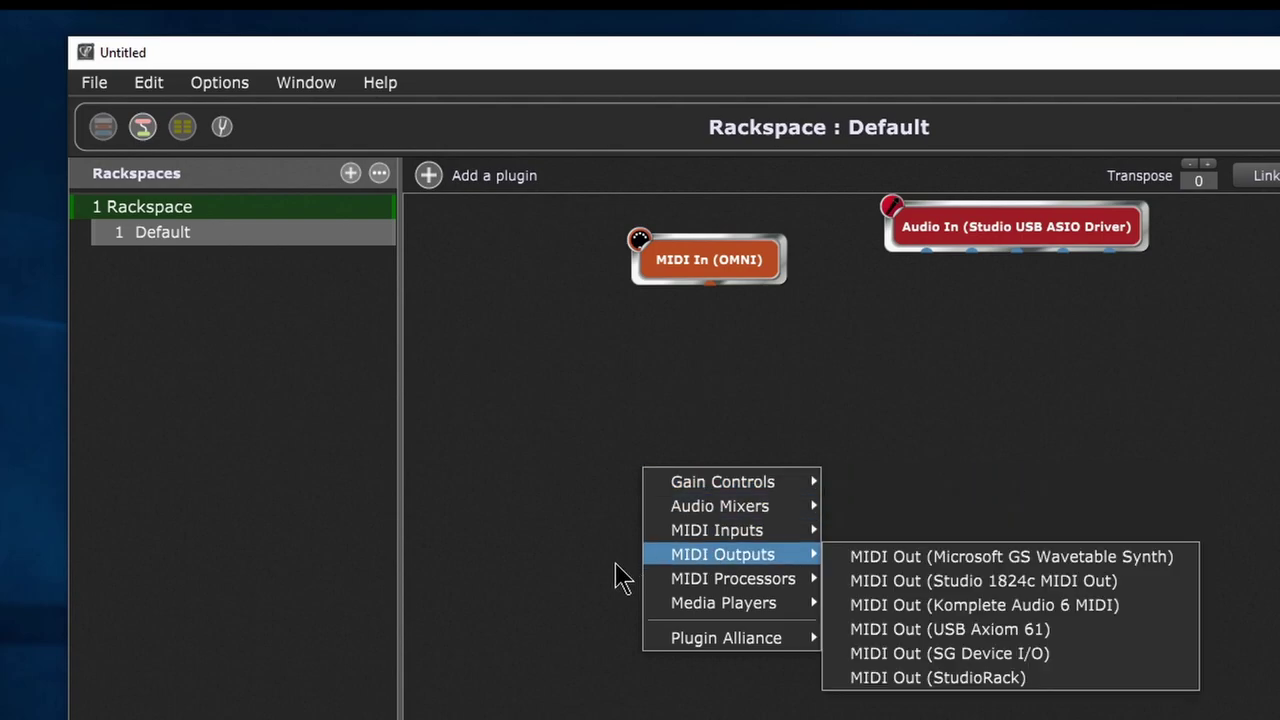
mouse_move(730, 645)
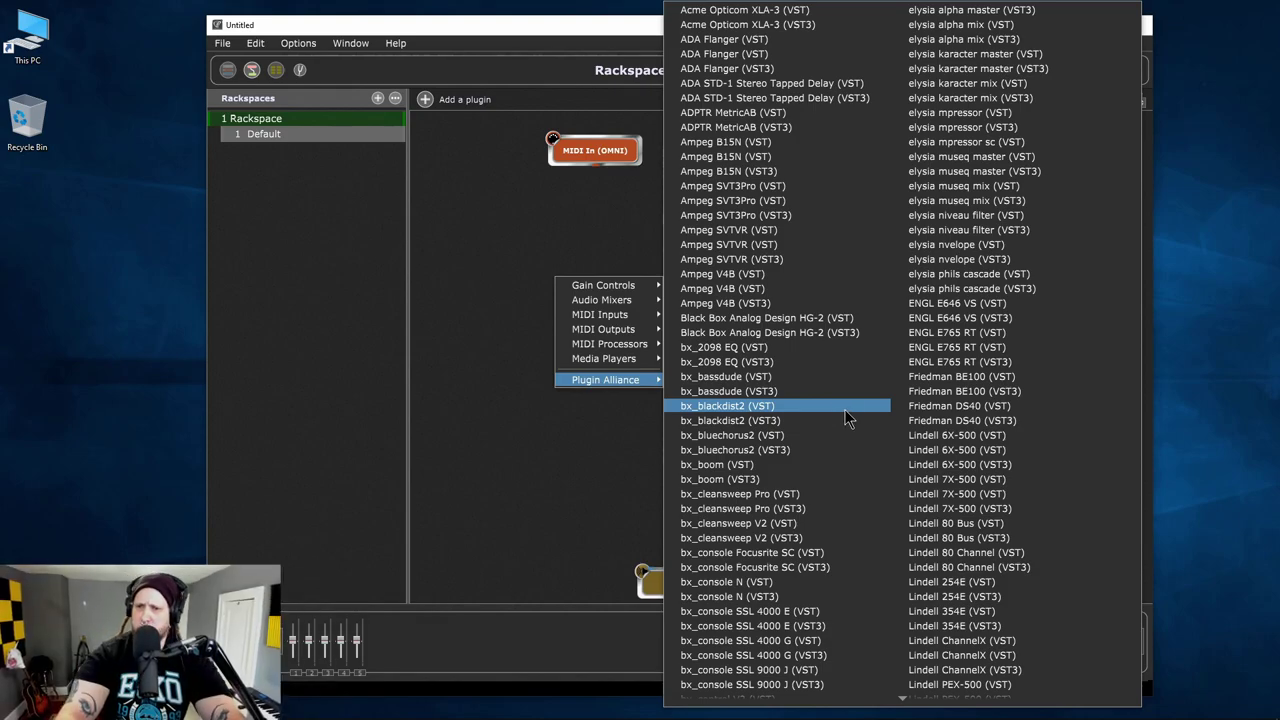
scroll(835, 405, "down", 10)
scroll(837, 398, "down", 15)
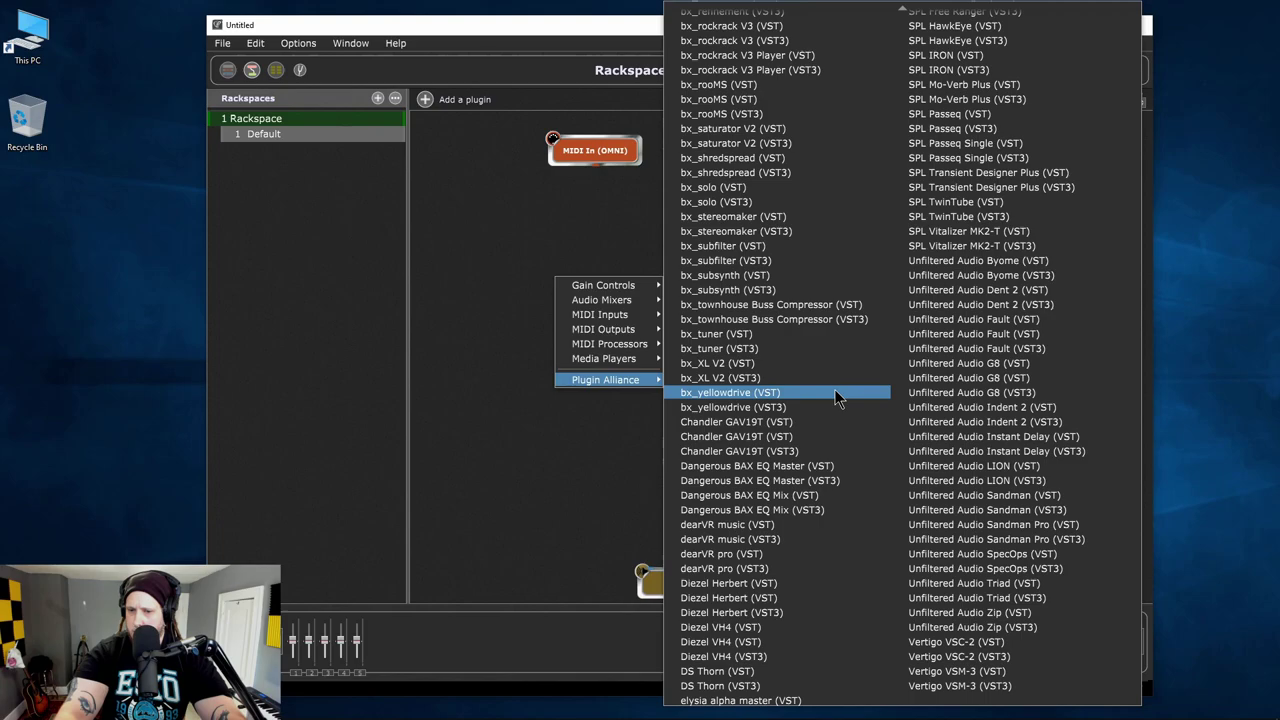
scroll(838, 398, "up", 12)
scroll(837, 397, "down", 12)
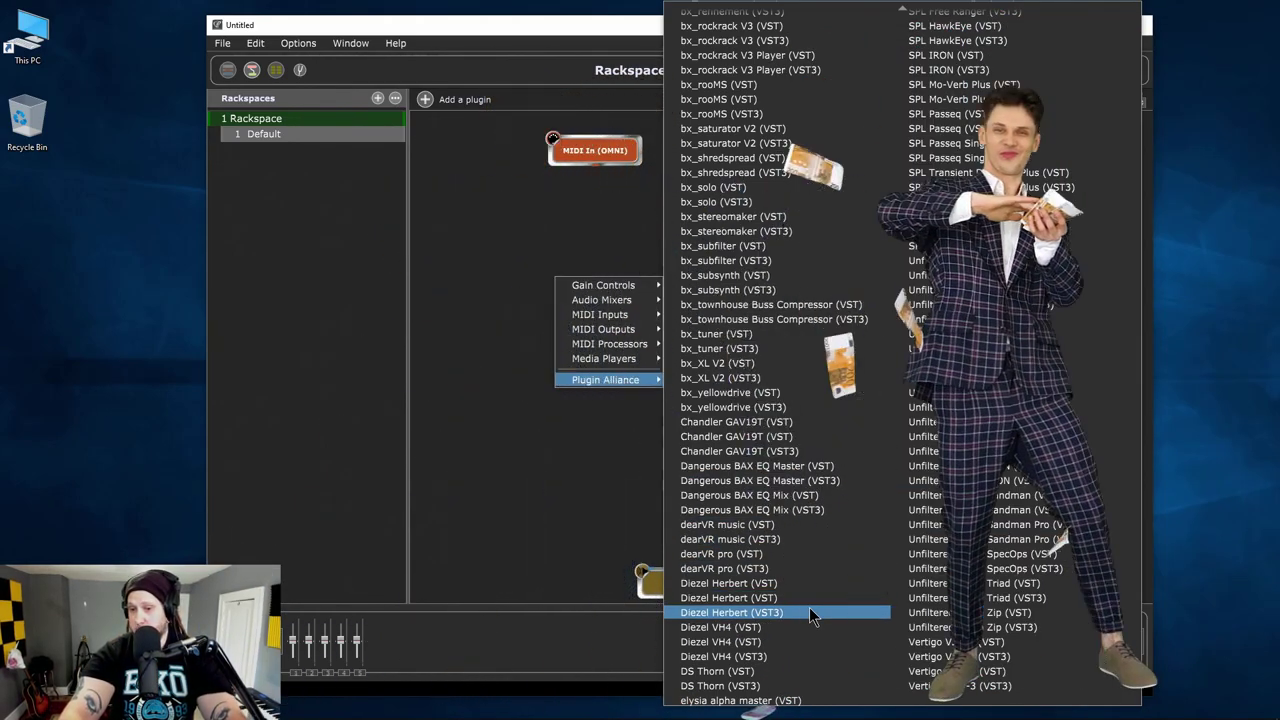
left_click(784, 656)
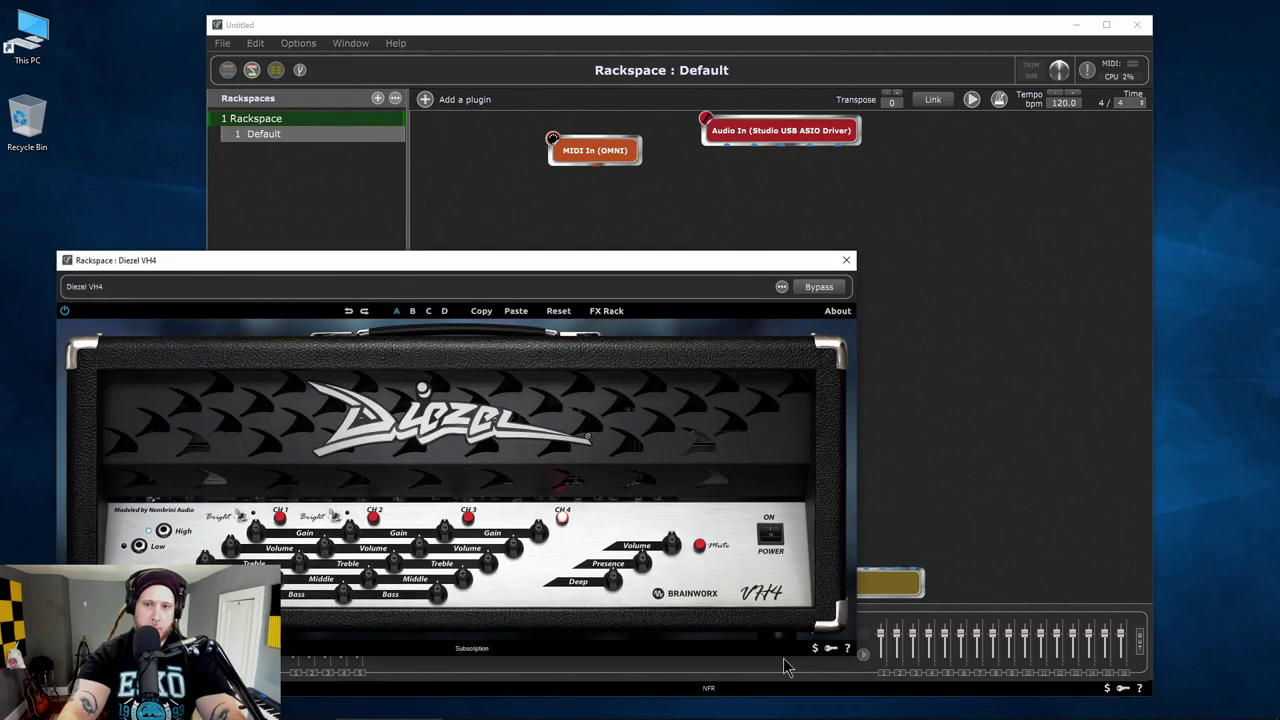
Close the Diezel VH4 amp window and place its block below the Audio In block.
left_click_drag(550, 266, 781, 239)
left_click(1077, 230)
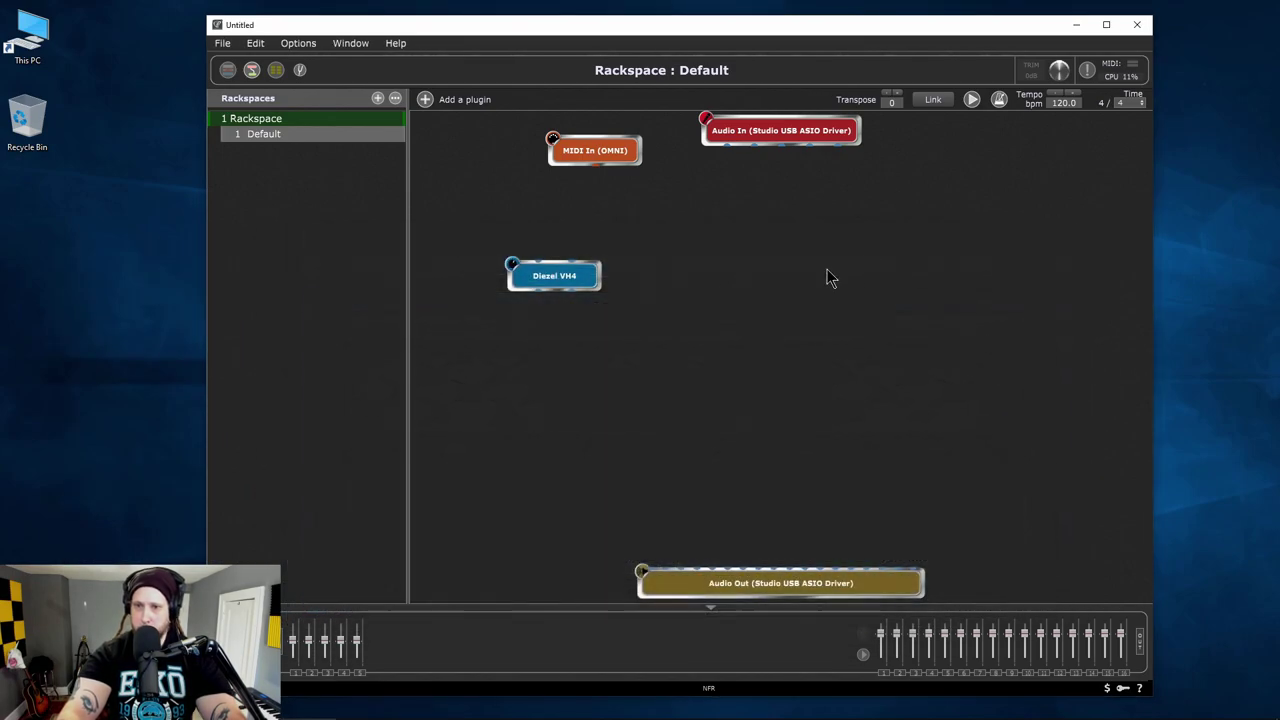
left_click_drag(565, 278, 765, 278)
Review the audio setup, including the ASIO device, the active input and output channels and the available audio buffer sizes.
left_click(298, 45)
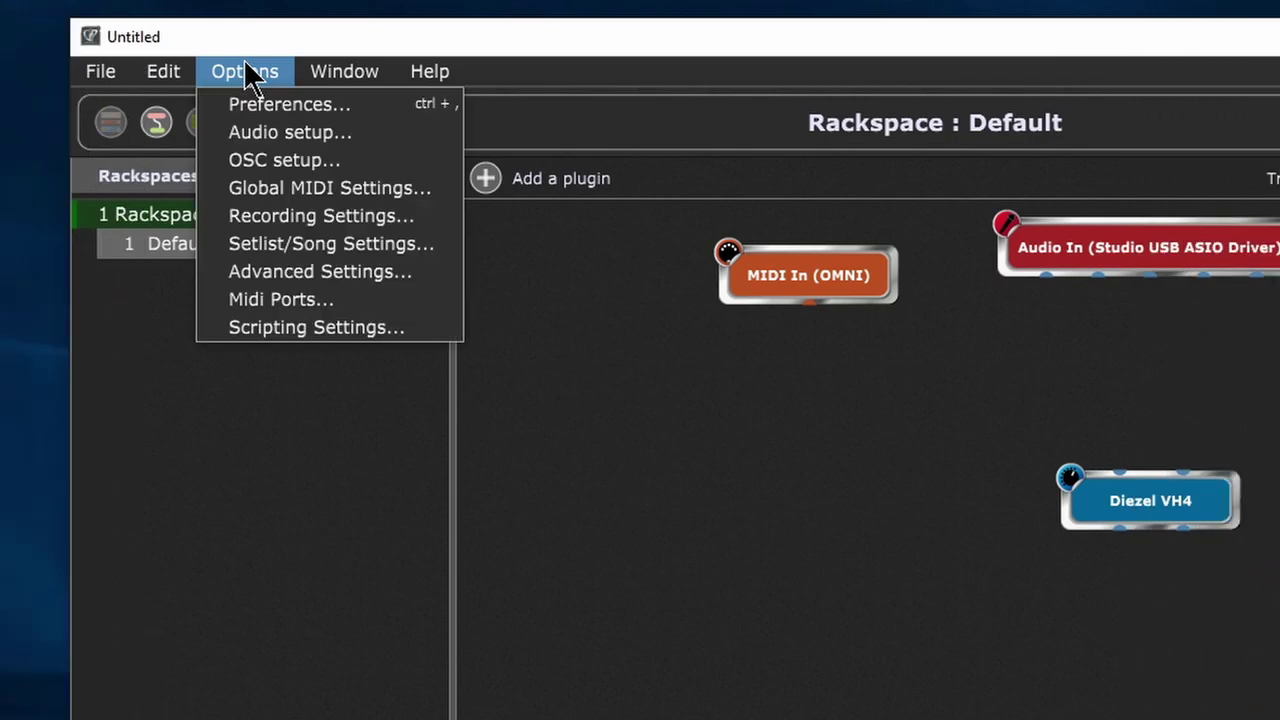
left_click(286, 131)
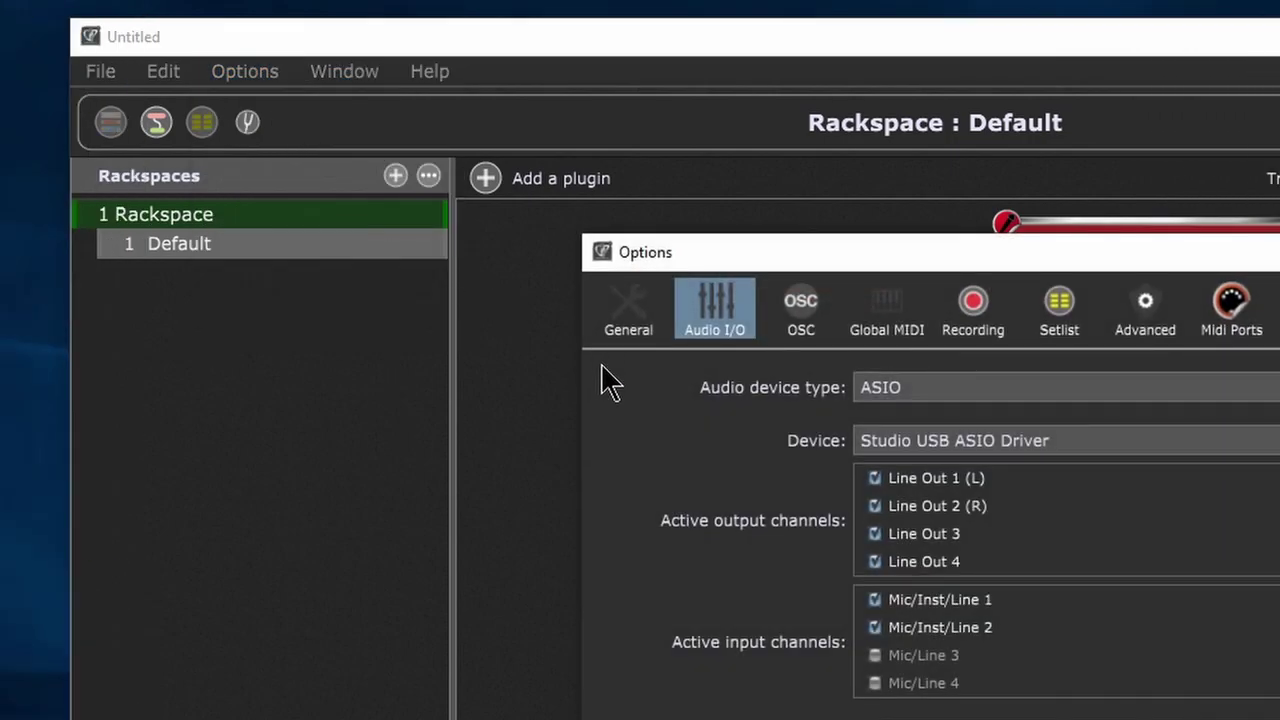
left_click(960, 437)
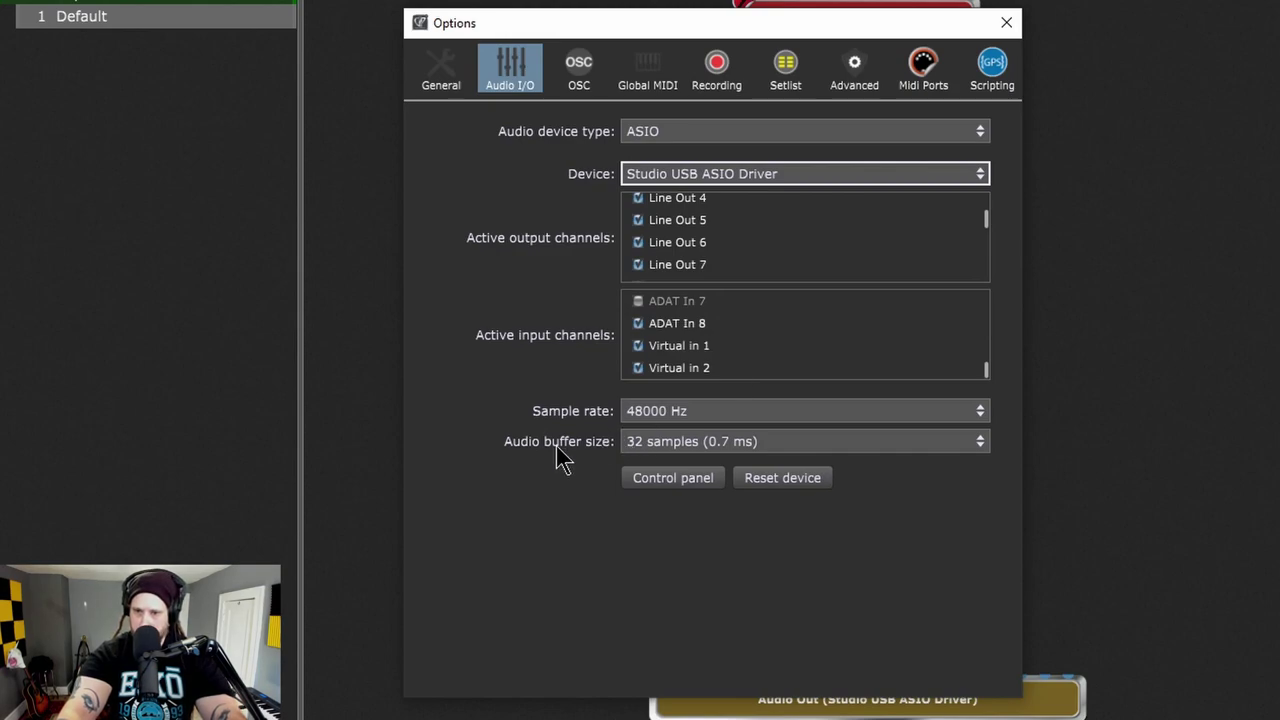
left_click(728, 442)
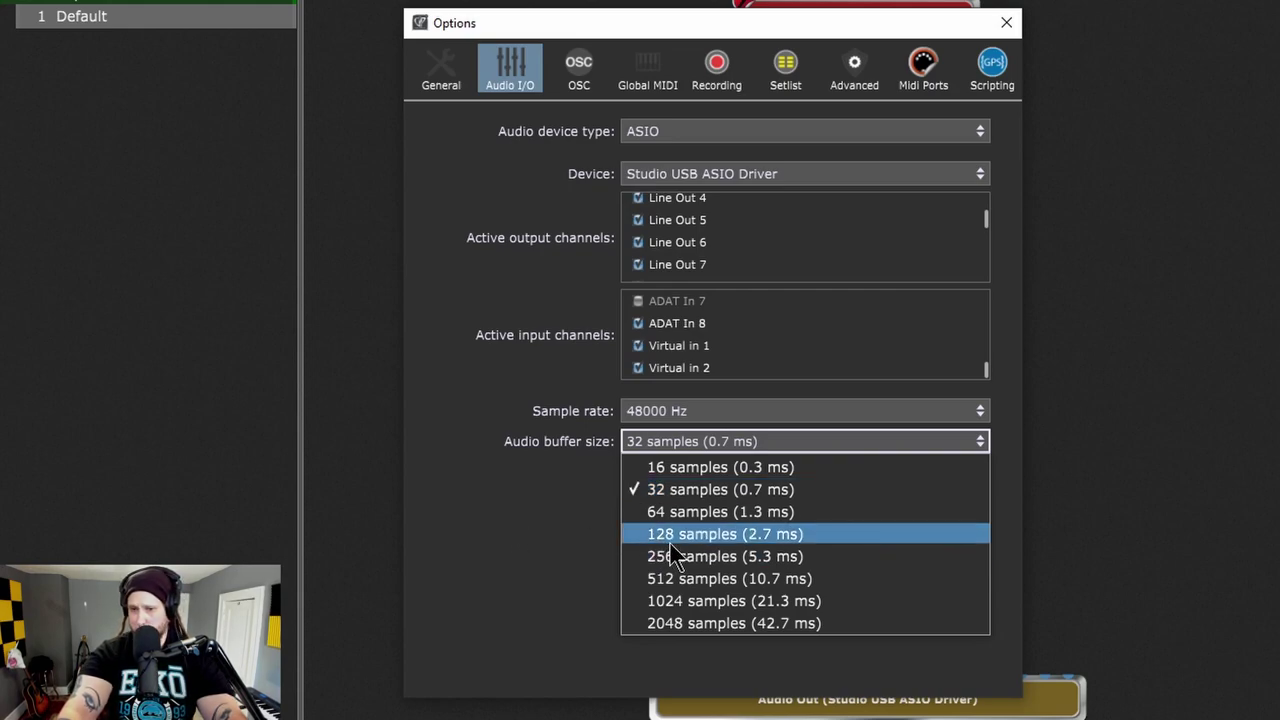
left_click(545, 545)
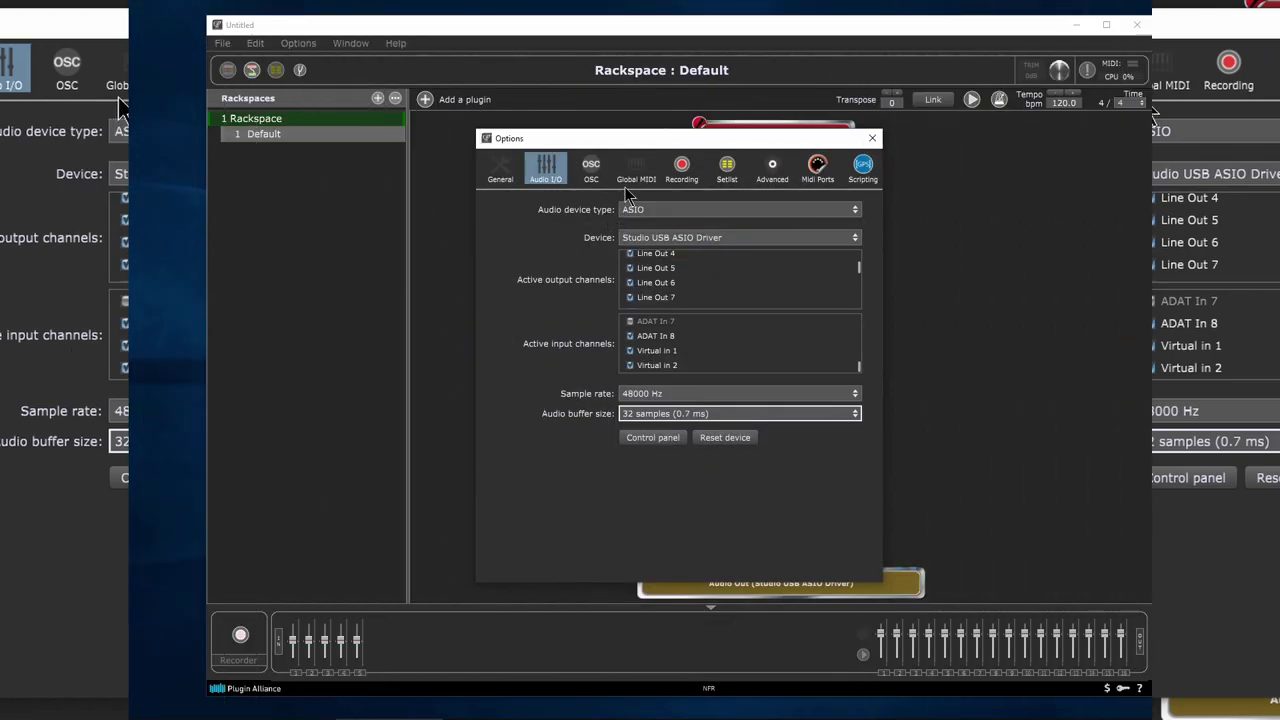
Review the Global MIDI, Recording and Setlist settings in the program options.
left_click(647, 68)
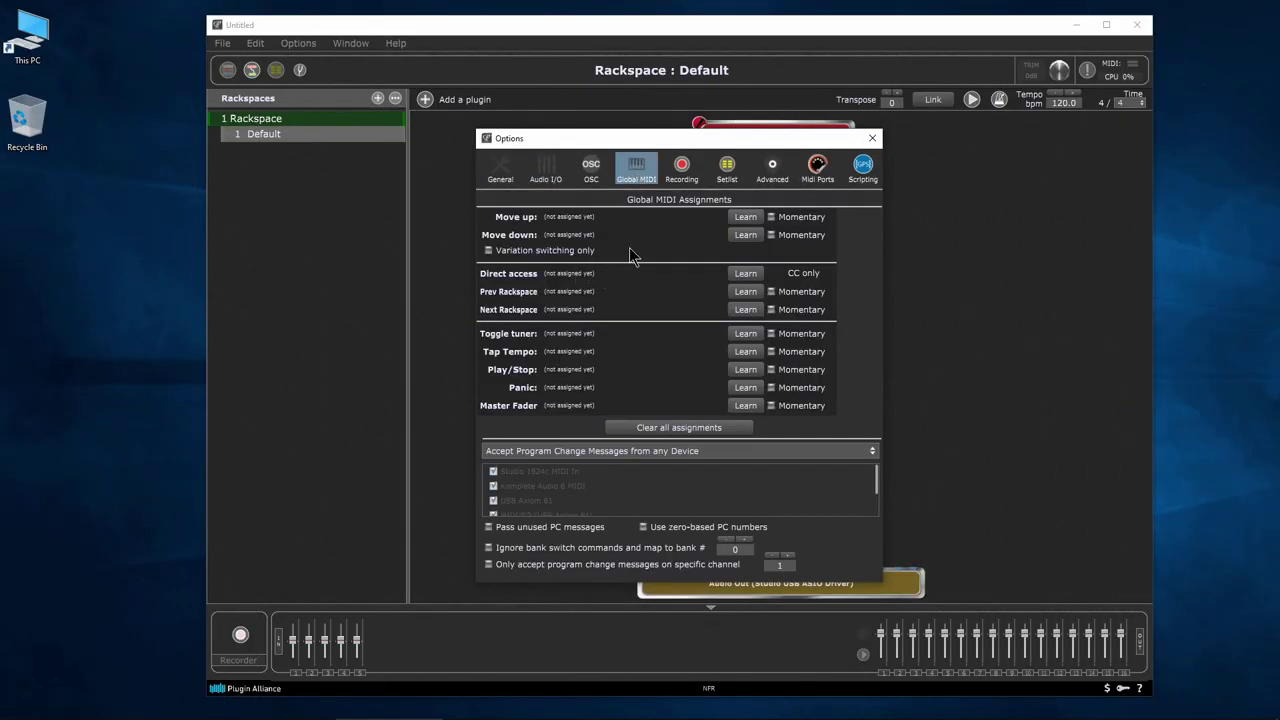
left_click(681, 172)
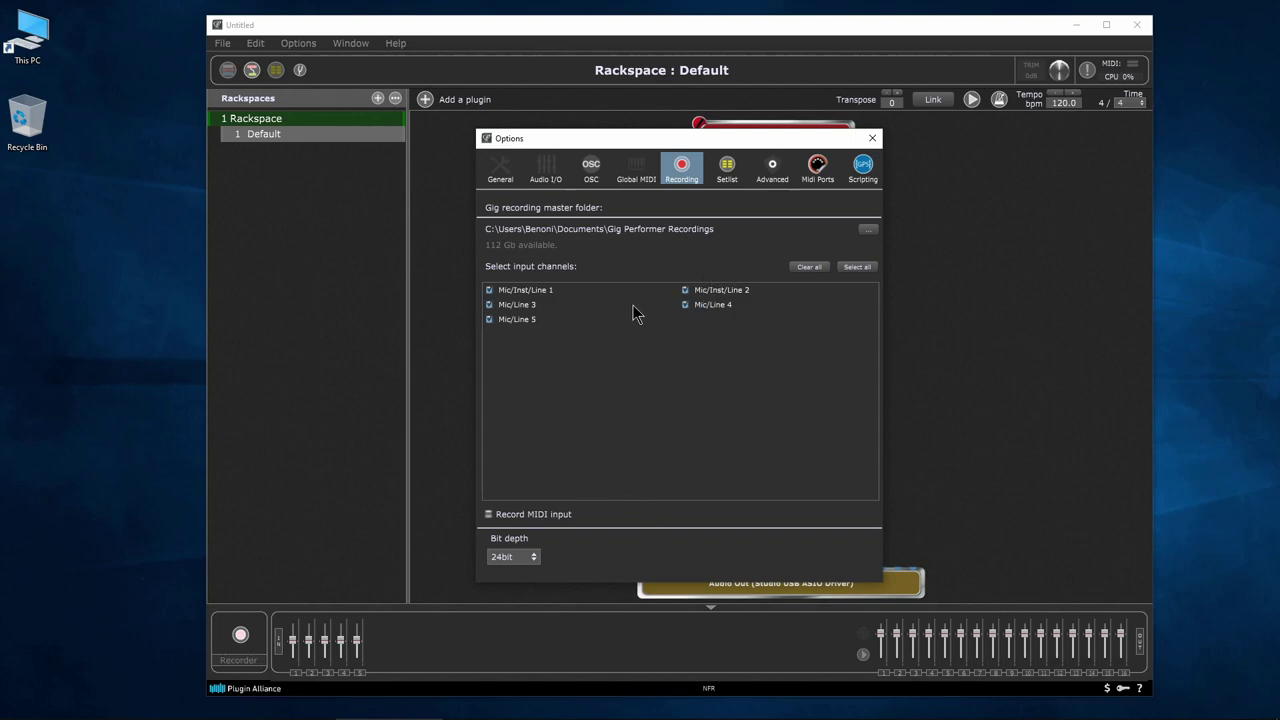
left_click(727, 170)
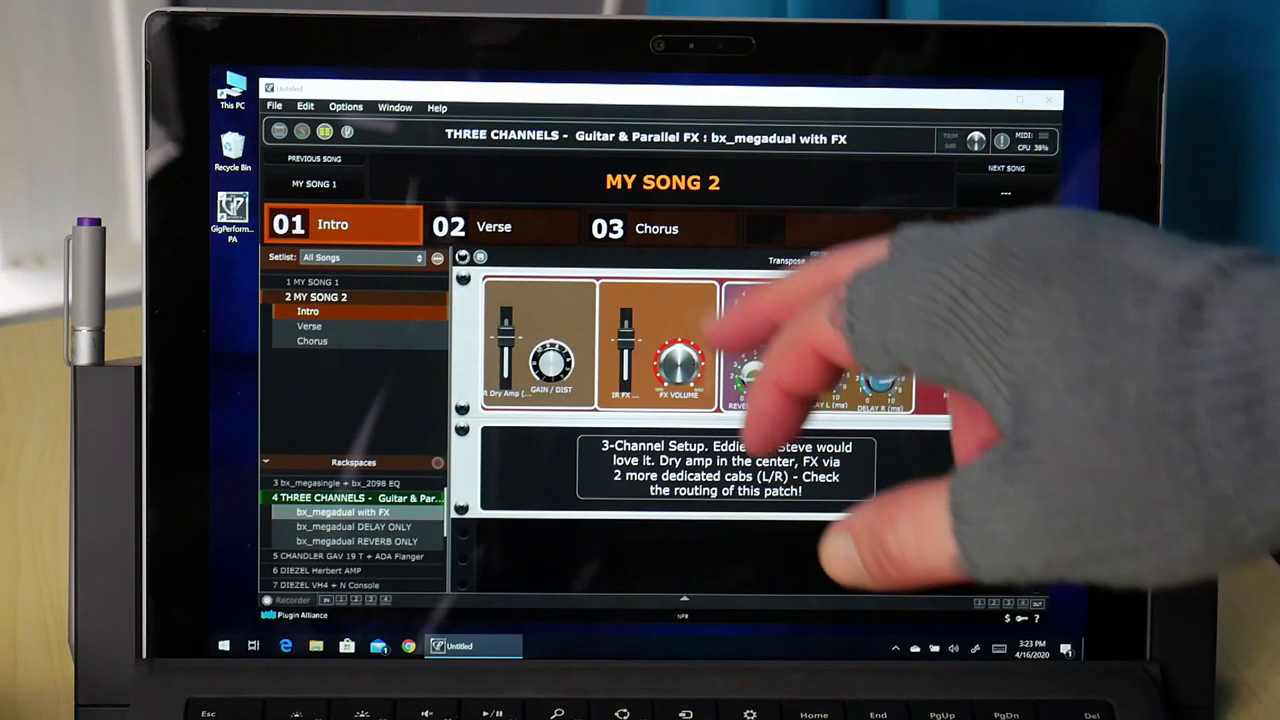
Switch MY SONG 2 to its Chorus part and back to its Verse part.
left_click(660, 229)
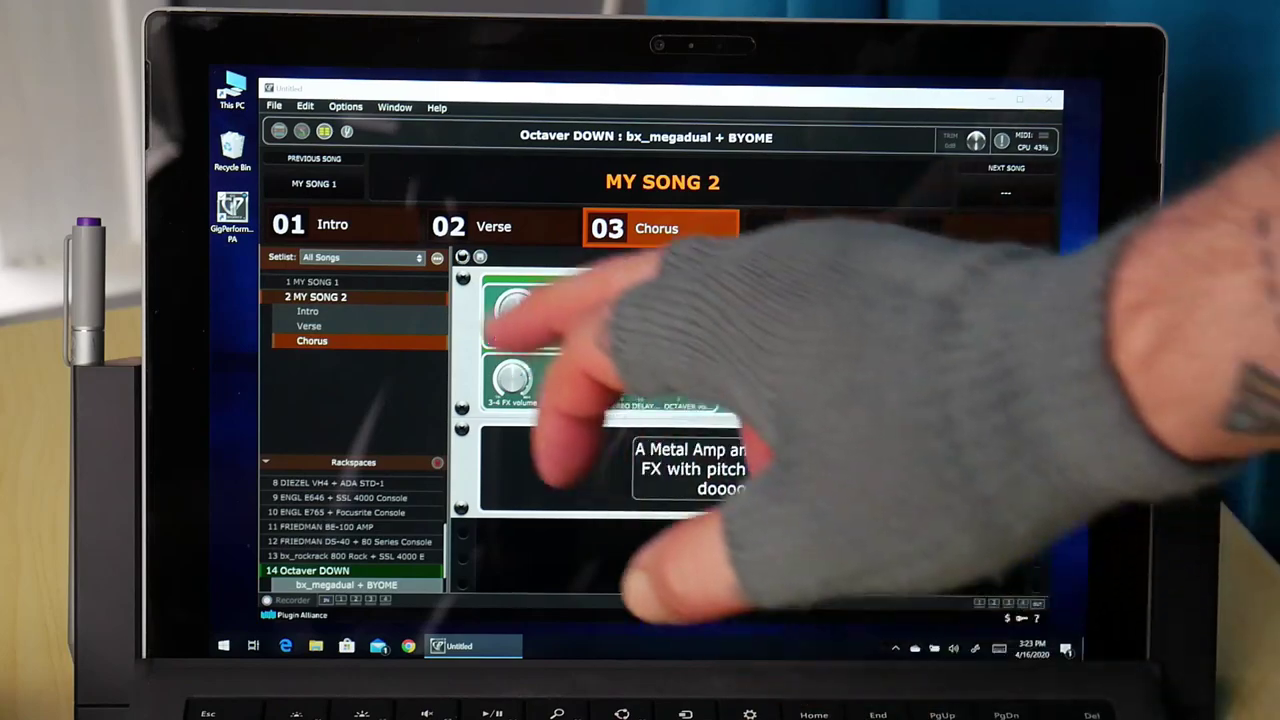
left_click(500, 226)
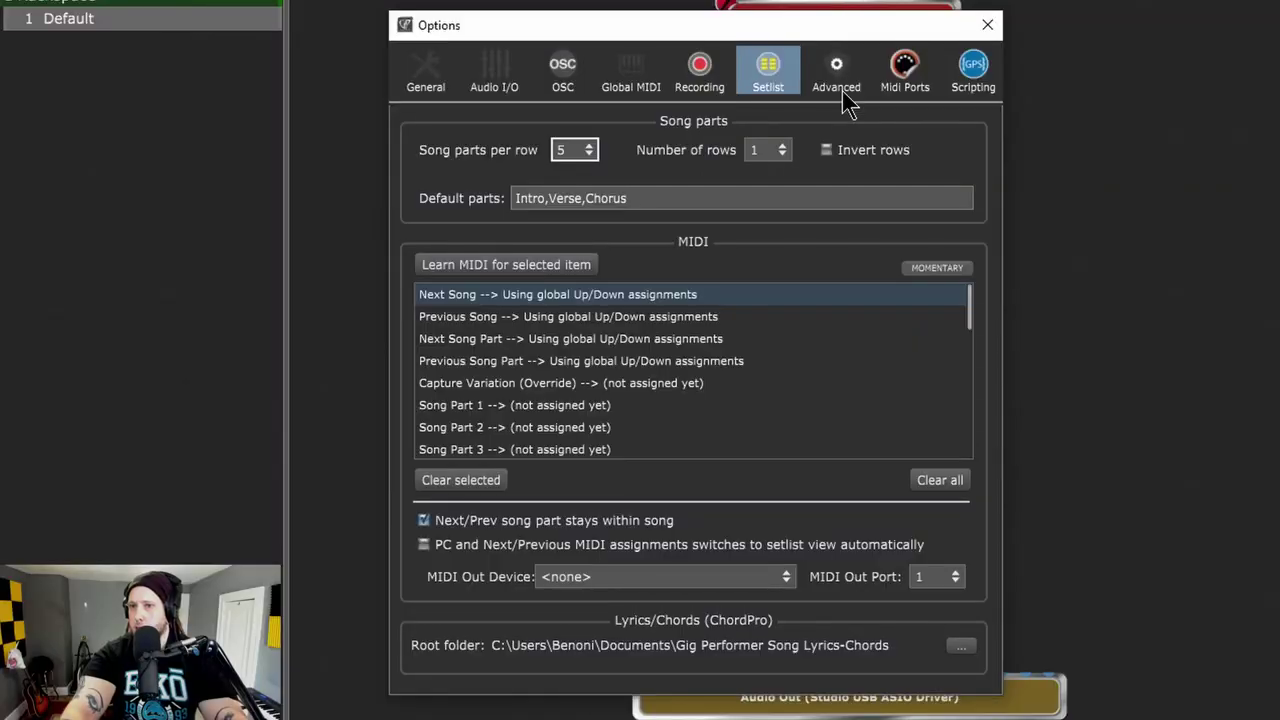
Review the Advanced and MIDI Ports settings in the program options and close the options window.
left_click(840, 88)
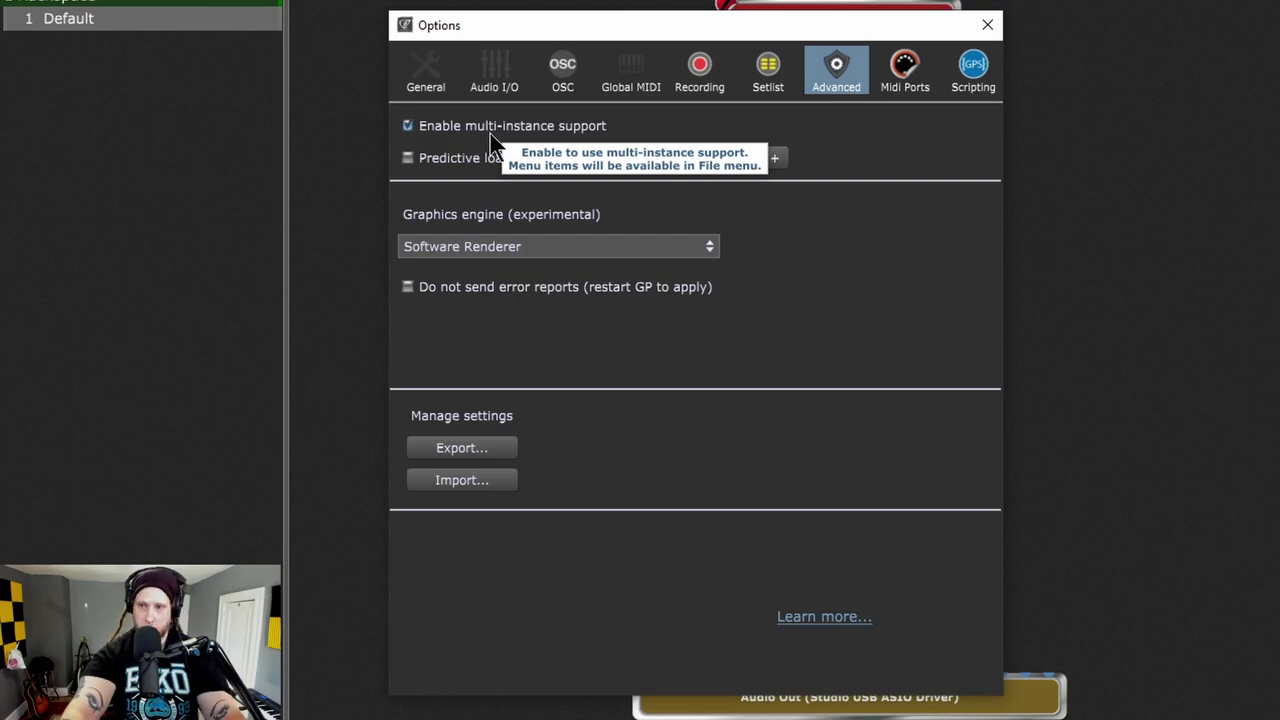
left_click(906, 68)
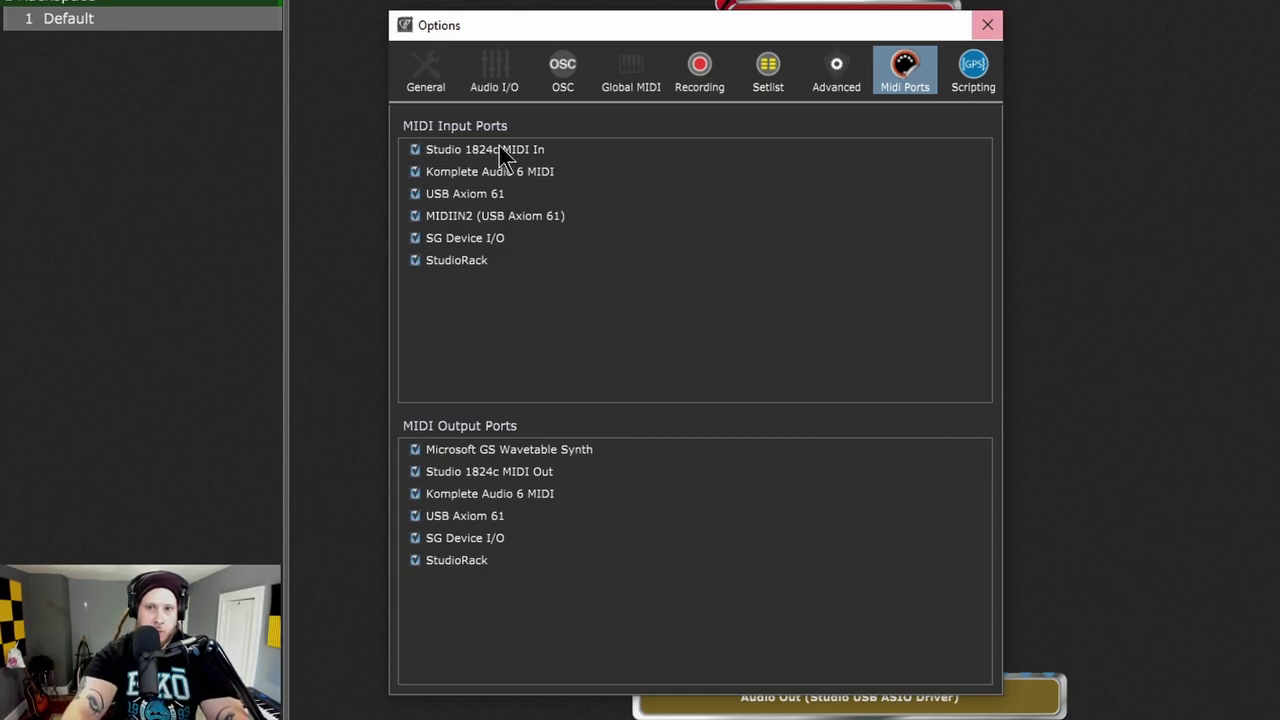
left_click(494, 80)
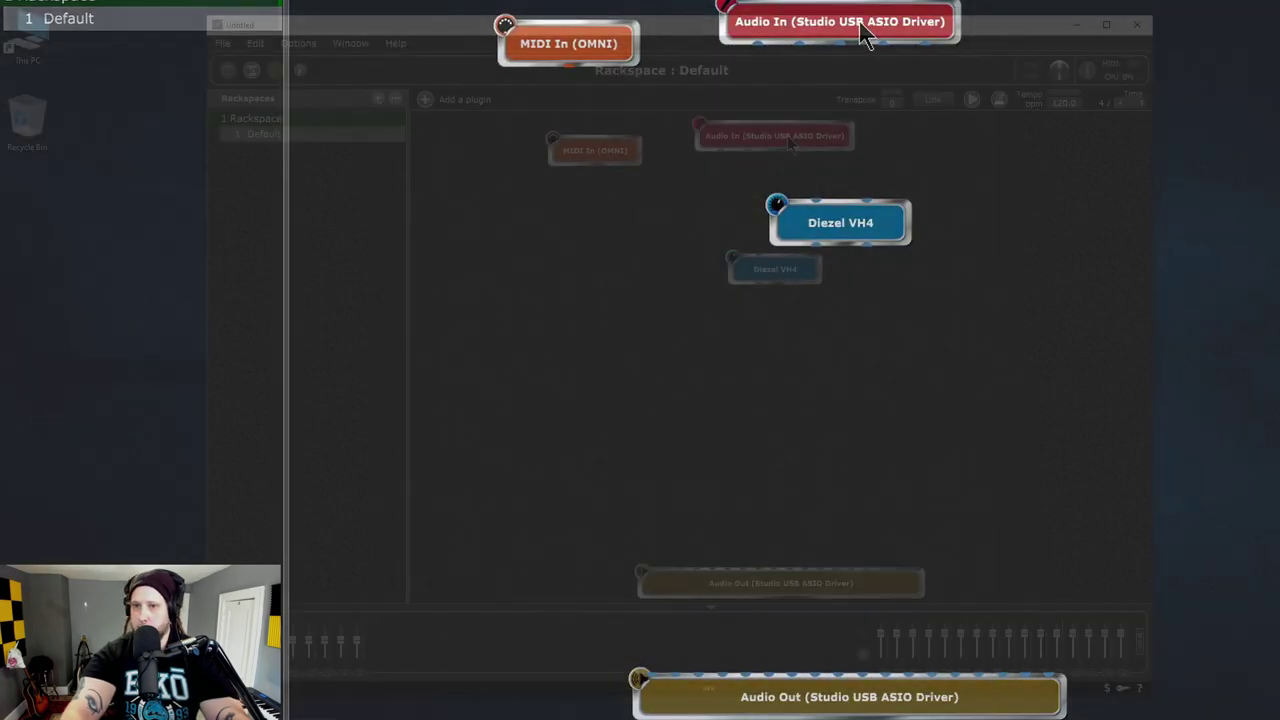
Move the Audio In block closer to MIDI In and place the Diezel VH4 block directly beneath Audio In.
mouse_move(762, 141)
left_mouse_down()
mouse_move(729, 159)
mouse_move(746, 158)
left_mouse_up()
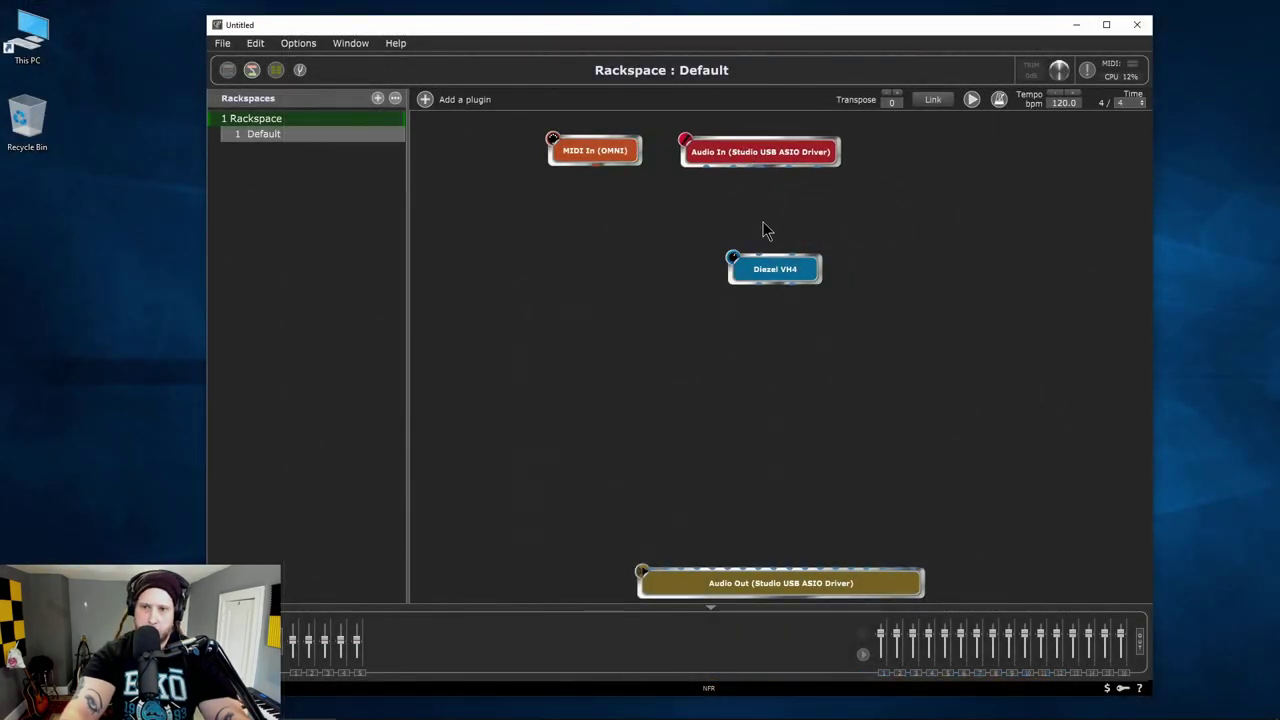
left_click_drag(770, 270, 728, 247)
left_click_drag(706, 167, 734, 178)
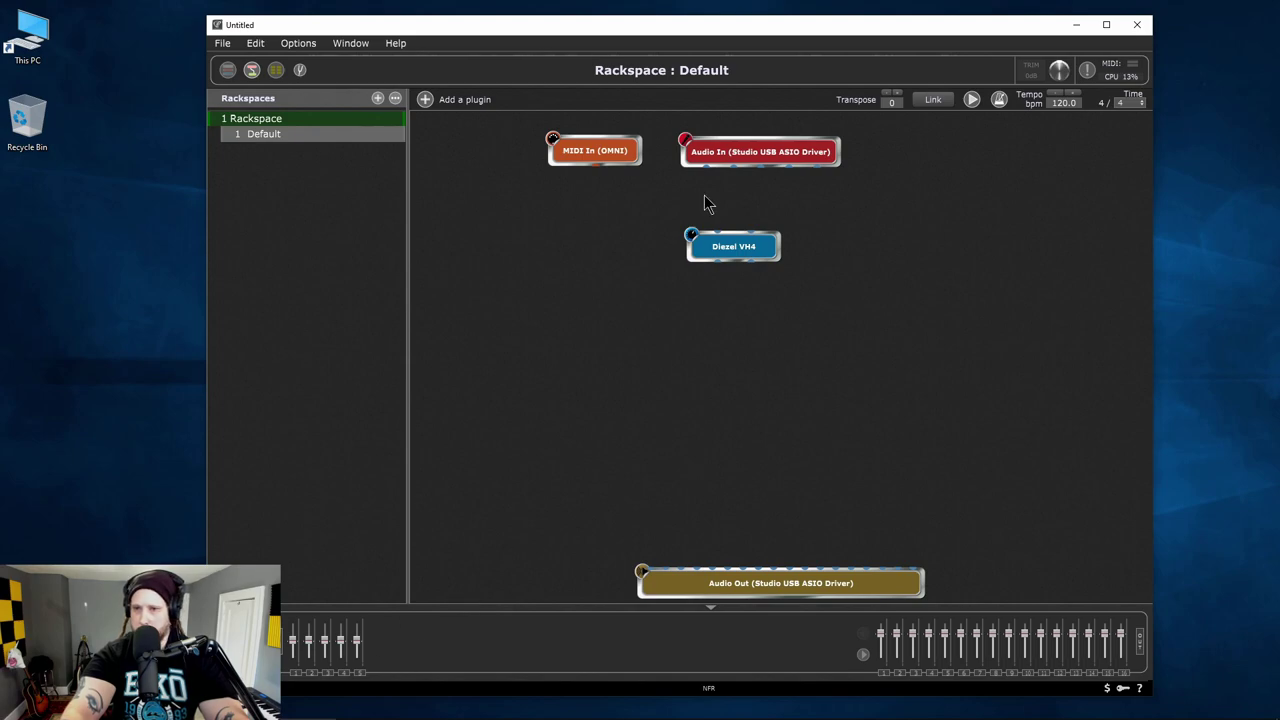
left_click_drag(707, 167, 720, 246)
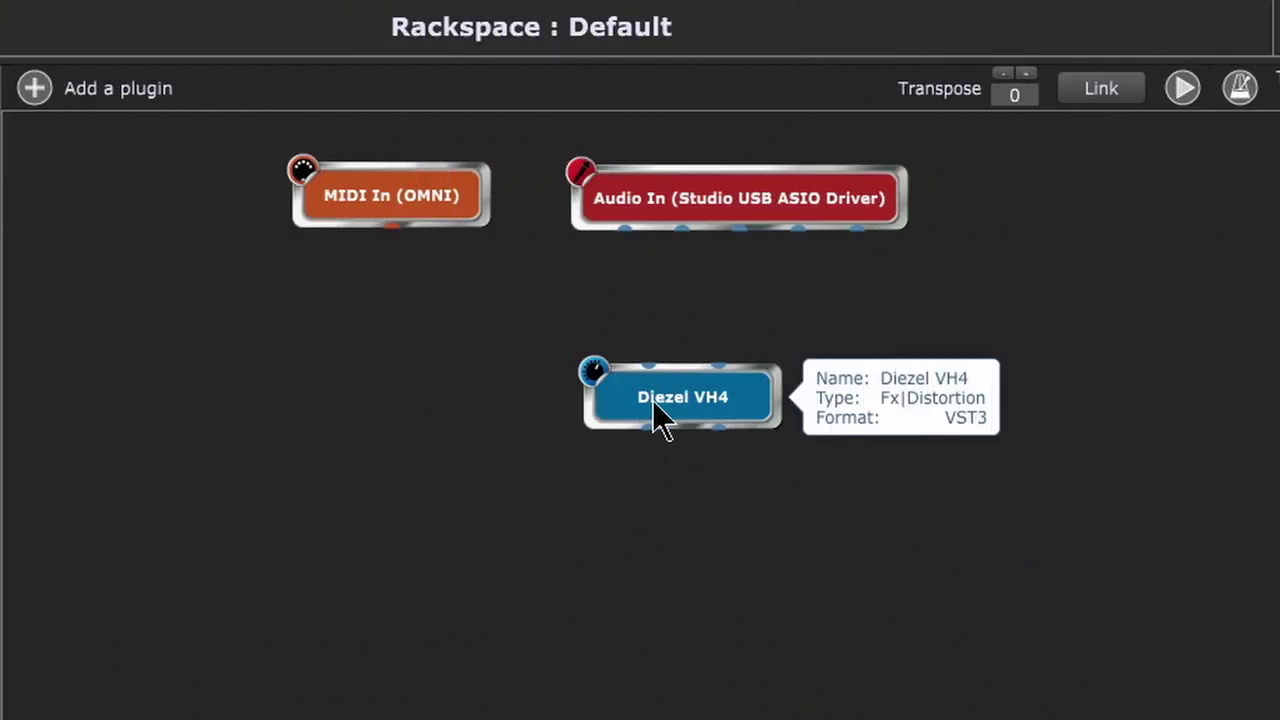
Add a Gain and Balance Control (mono to stereo) block between the Audio In and Diezel VH4 blocks.
right_click(709, 203)
mouse_move(693, 203)
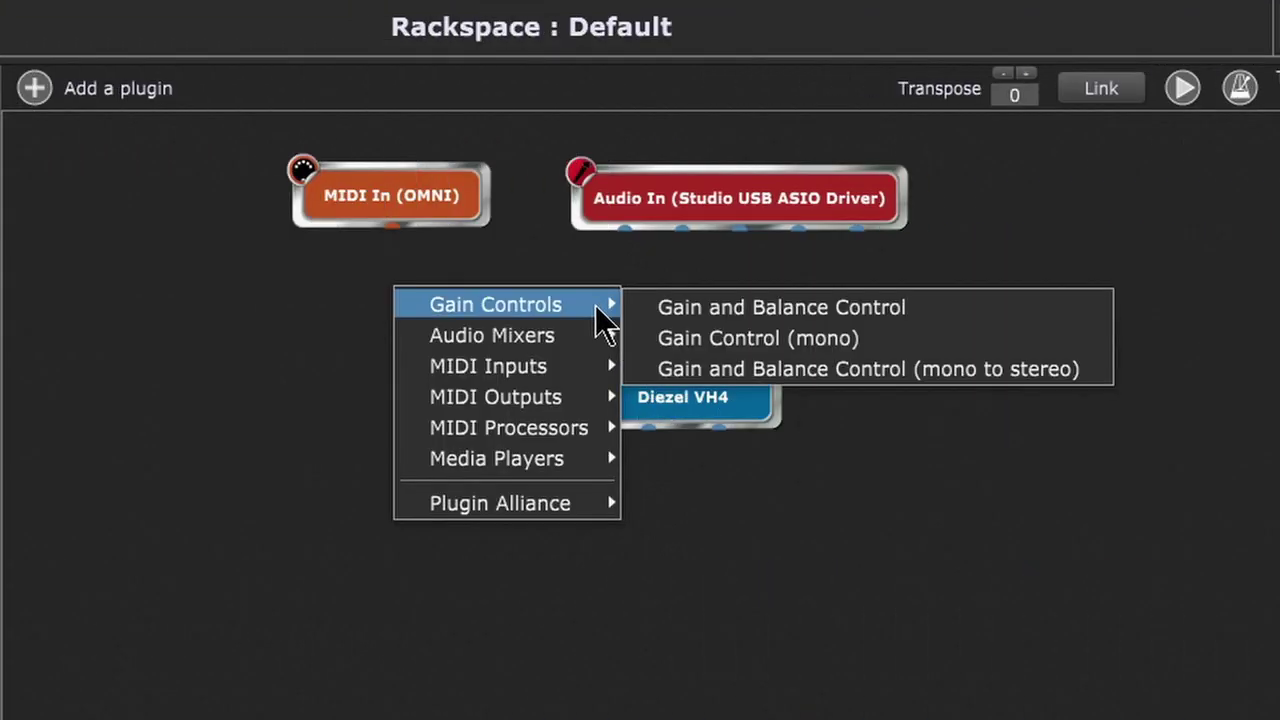
left_click(852, 369)
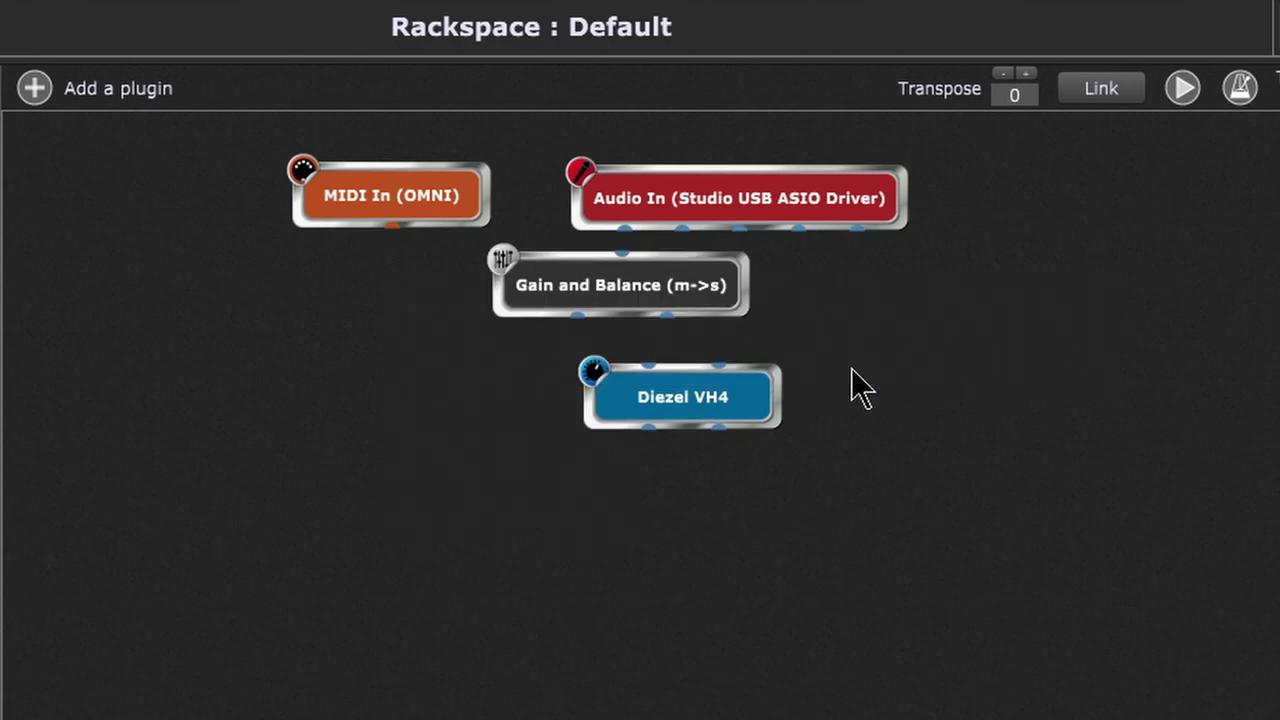
left_click_drag(641, 295, 678, 313)
Wire the first Audio In channel to the gain block and both gain outputs to the Diezel VH4 inputs.
left_click_drag(625, 231, 648, 267)
left_click_drag(608, 334, 648, 367)
left_click_drag(695, 330, 688, 486)
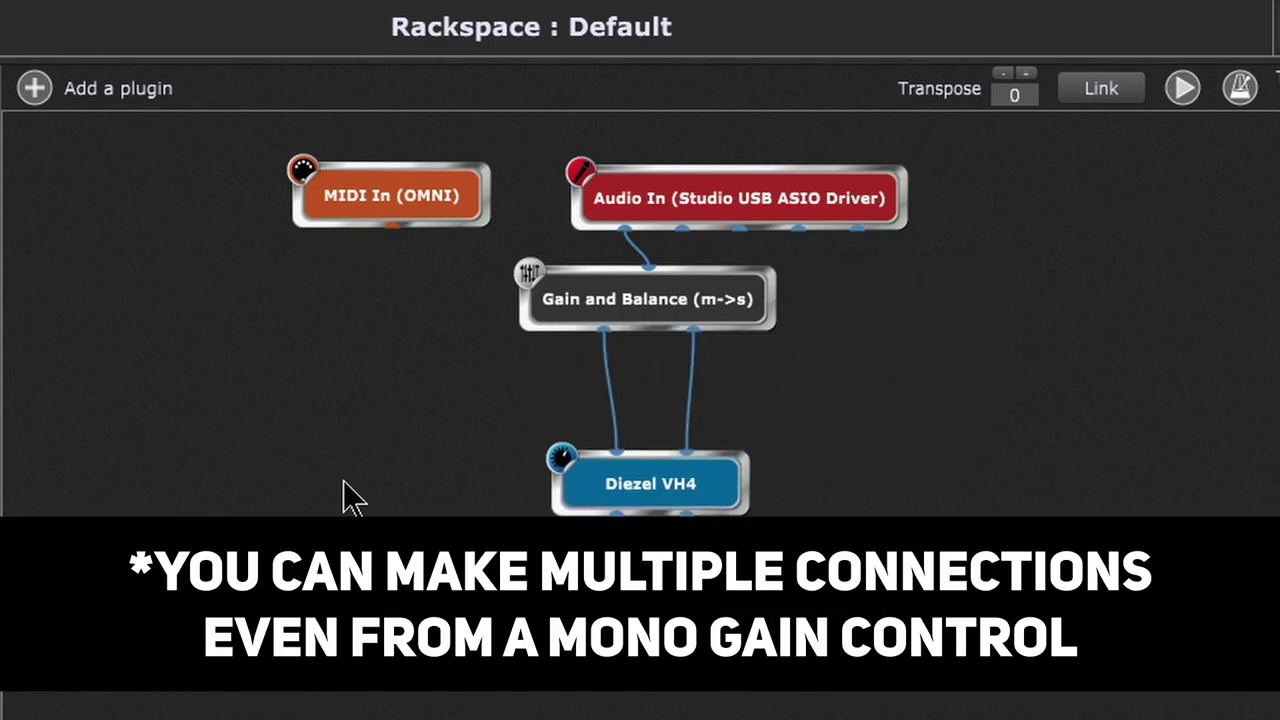
Add bx_greenscreamer (VST3) from the Plugin Alliance collection and place its block between the gain block and Diezel VH4.
right_click(350, 498)
mouse_move(497, 645)
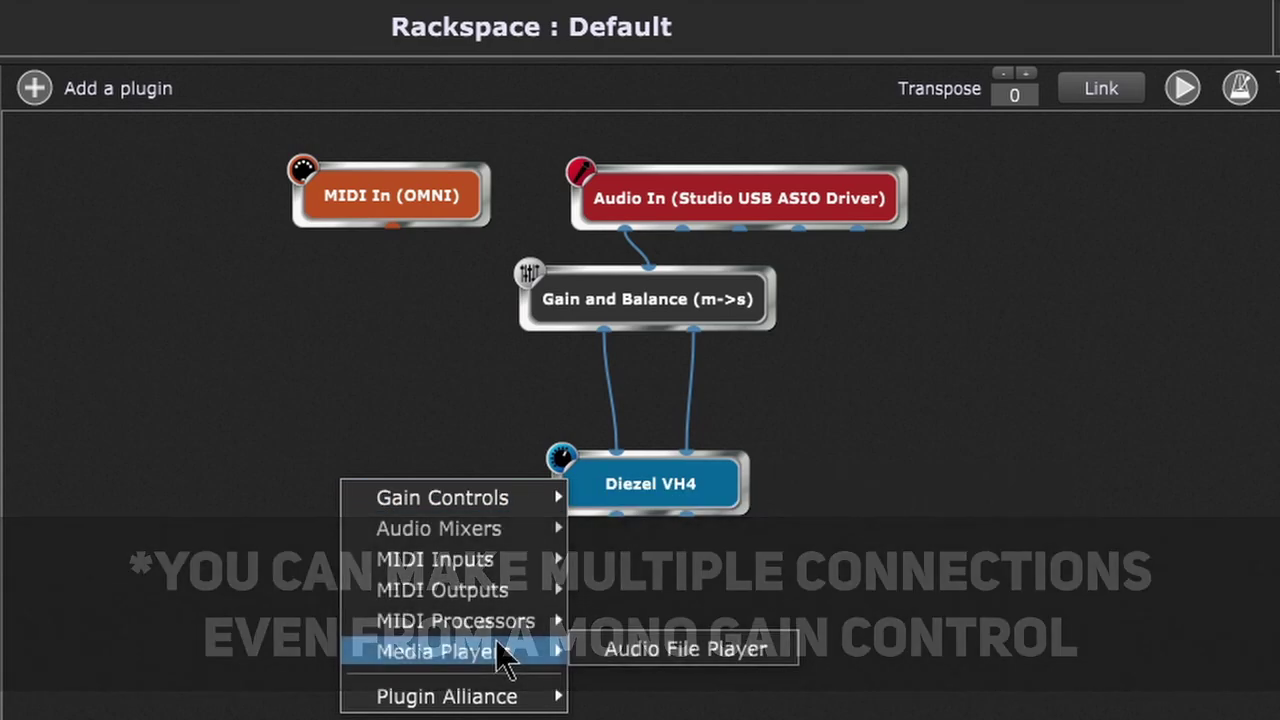
mouse_move(500, 696)
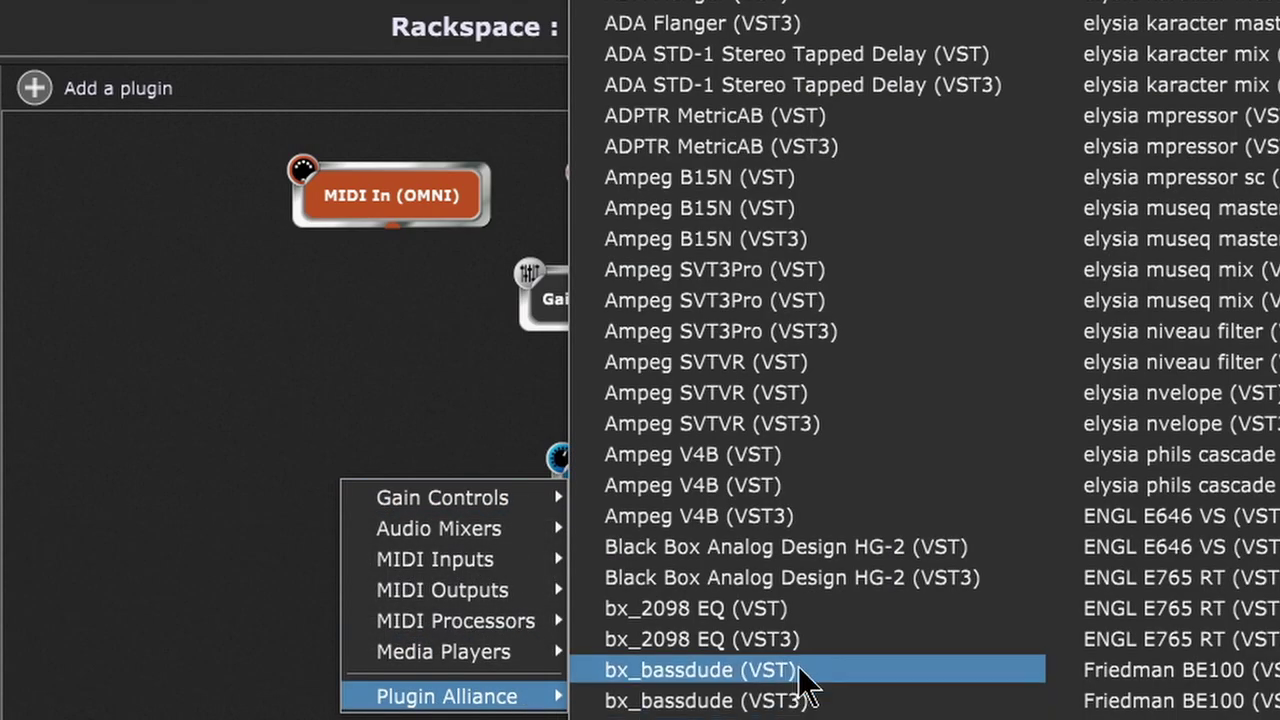
scroll(848, 306, "down", 15)
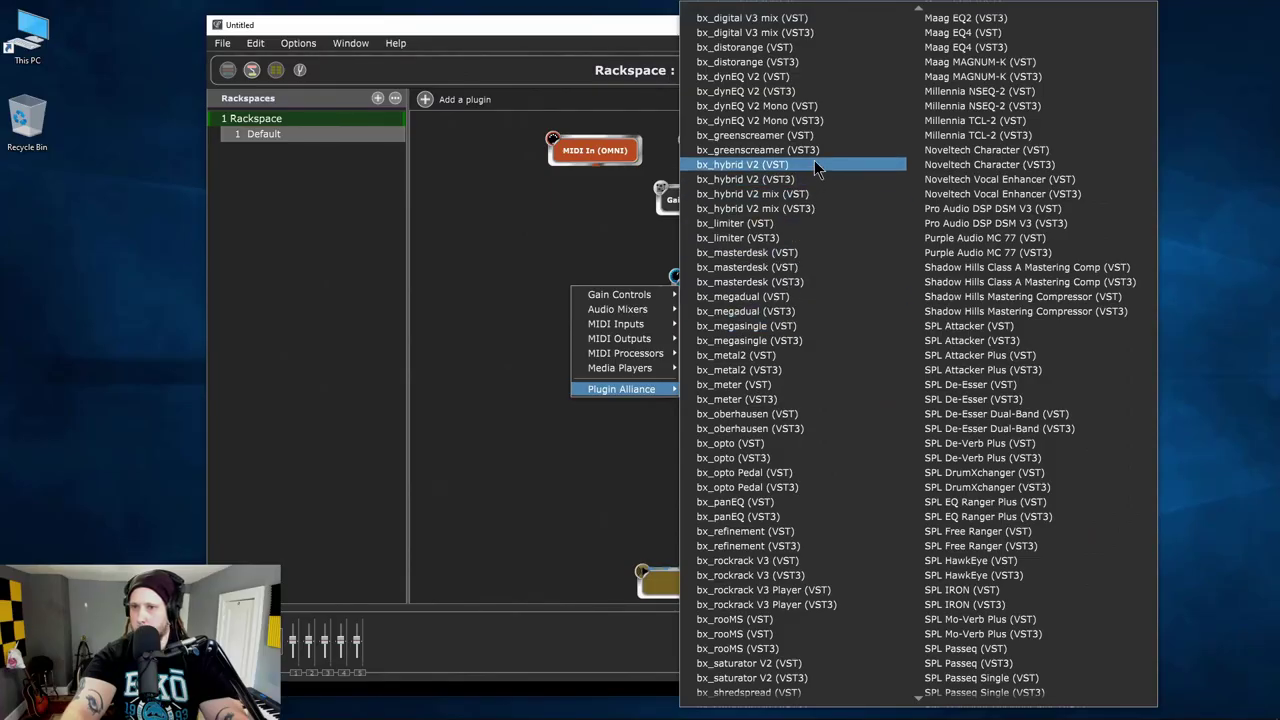
left_click(816, 150)
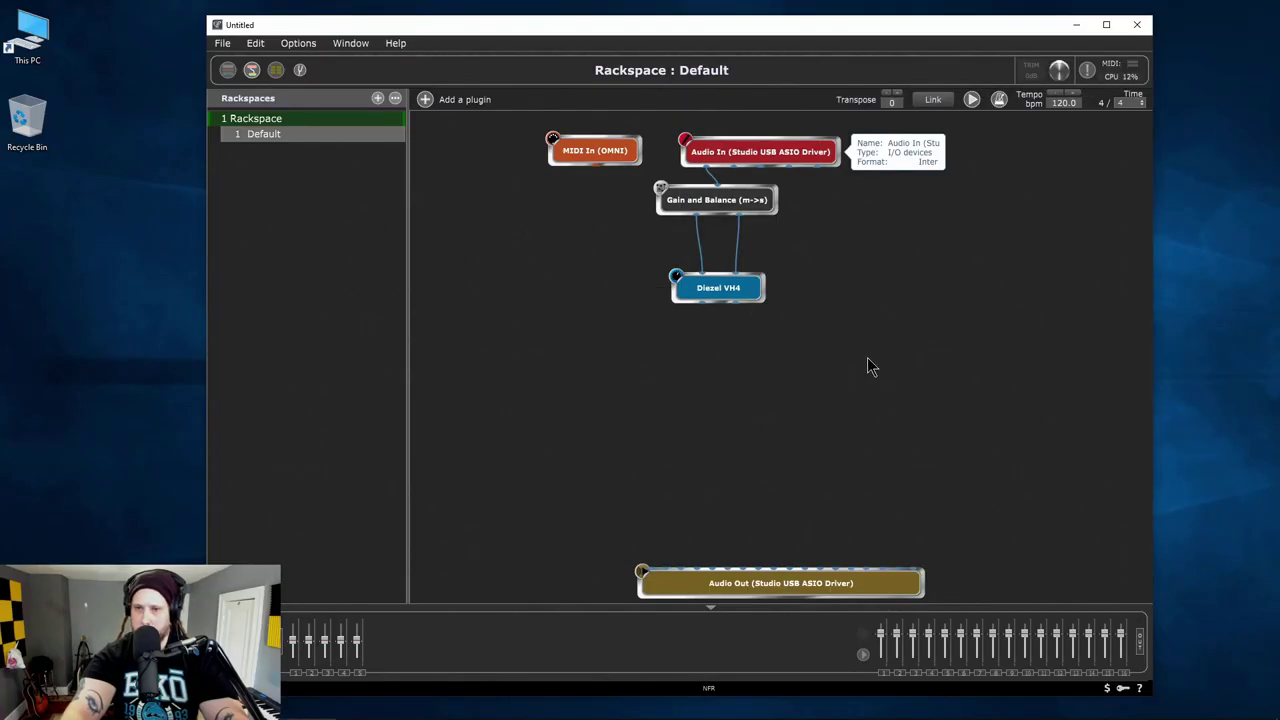
left_click(318, 16)
mouse_move(562, 292)
left_mouse_down()
mouse_move(792, 336)
mouse_move(792, 305)
mouse_move(694, 315)
mouse_move(706, 260)
mouse_move(683, 263)
left_mouse_up()
Disconnect Diezel VH4 and reroute both gain outputs through bx_greenscreamer into the amp's inputs.
right_click(672, 320)
left_click(640, 374)
left_click_drag(694, 215, 682, 247)
left_click_drag(741, 218, 651, 298)
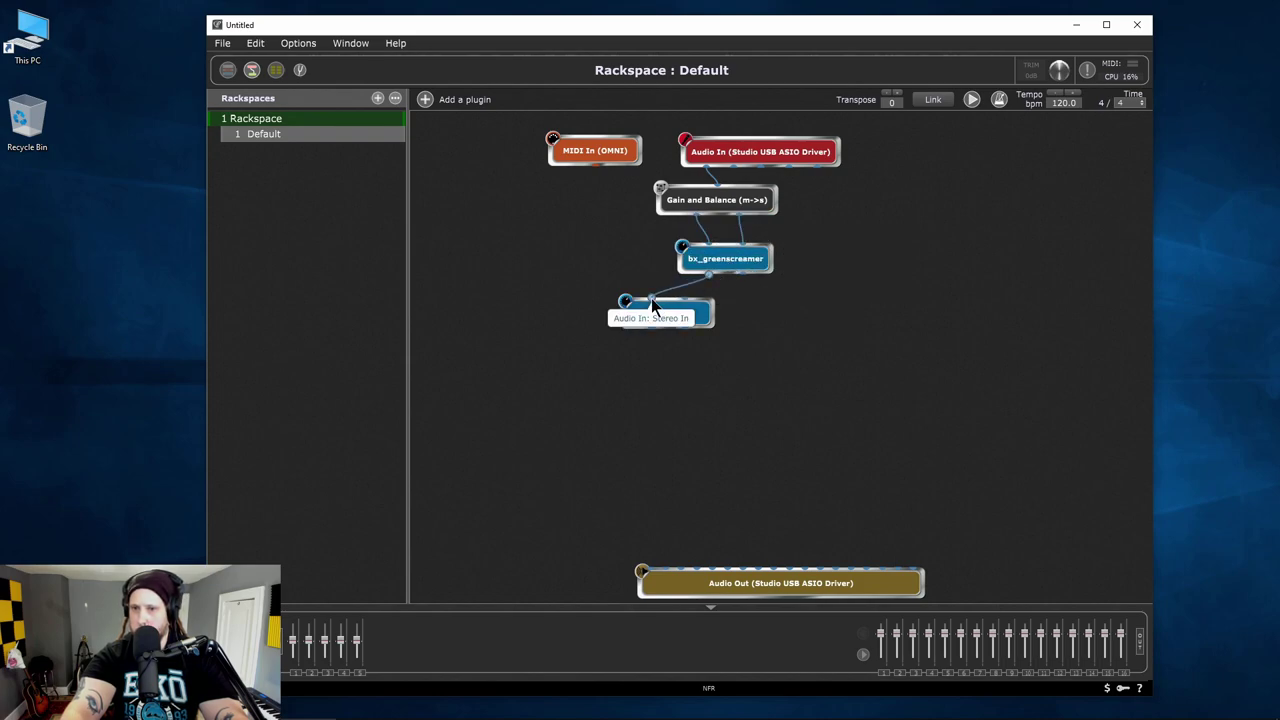
left_click_drag(741, 274, 738, 342)
Add bx_stereomaker (VST3) from the Plugin Alliance collection and place its block below Diezel VH4.
right_click(703, 450)
mouse_move(664, 446)
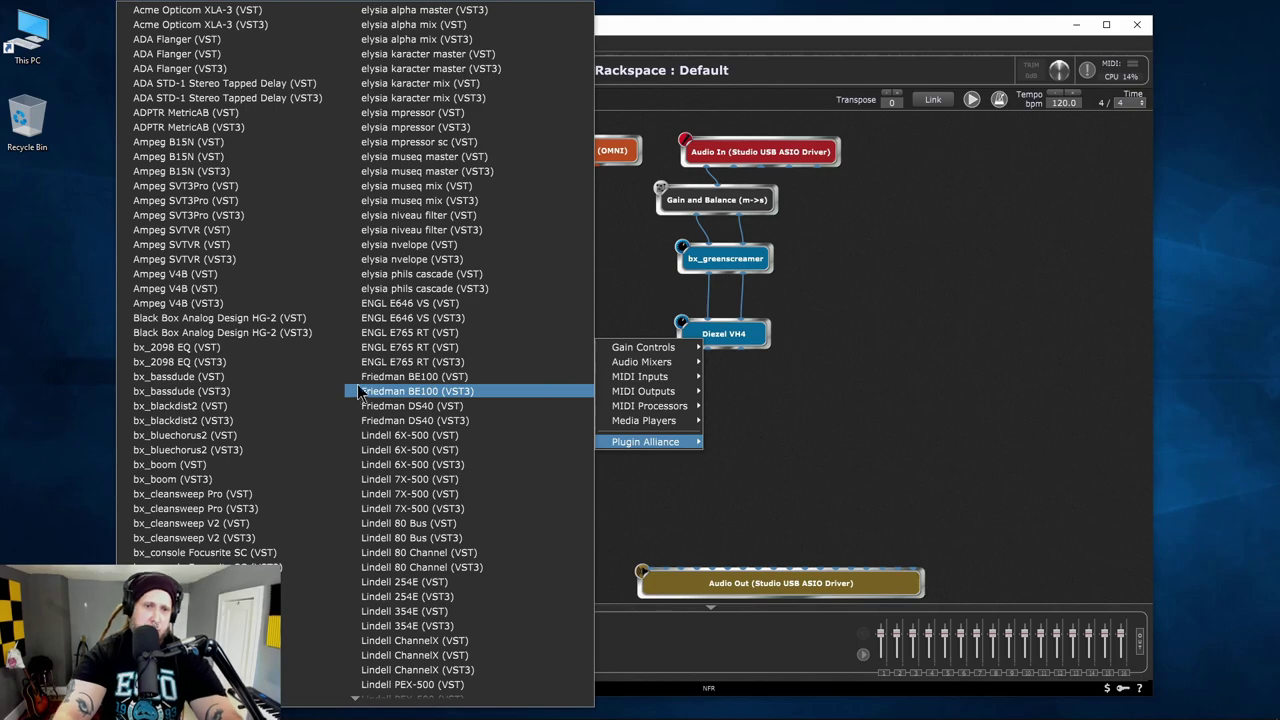
scroll(284, 420, "down", 15)
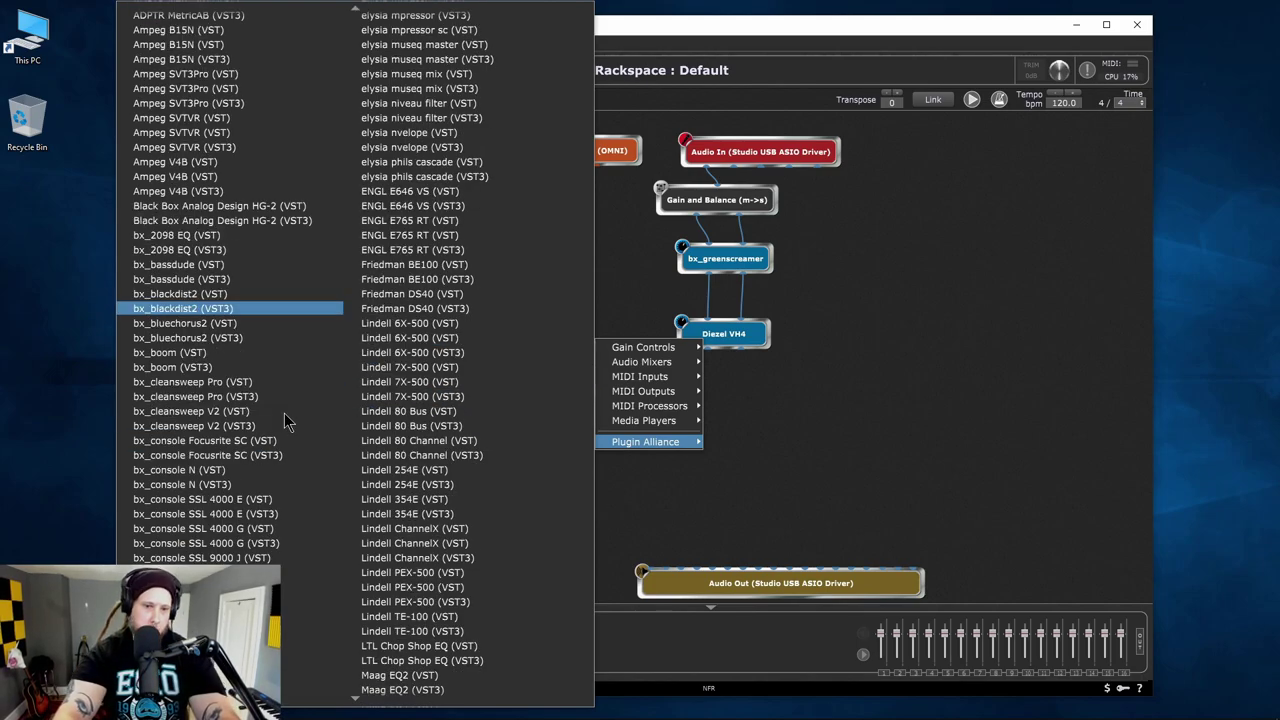
scroll(284, 413, "down", 3)
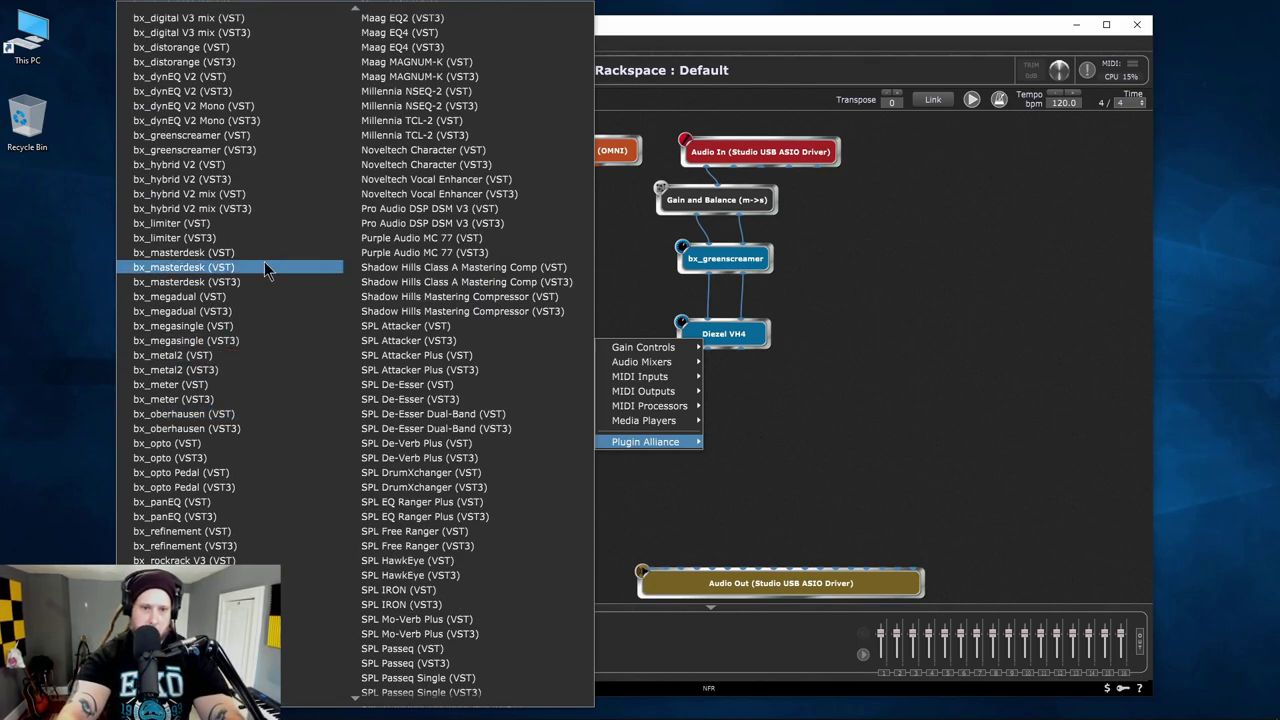
scroll(243, 366, "down", 5)
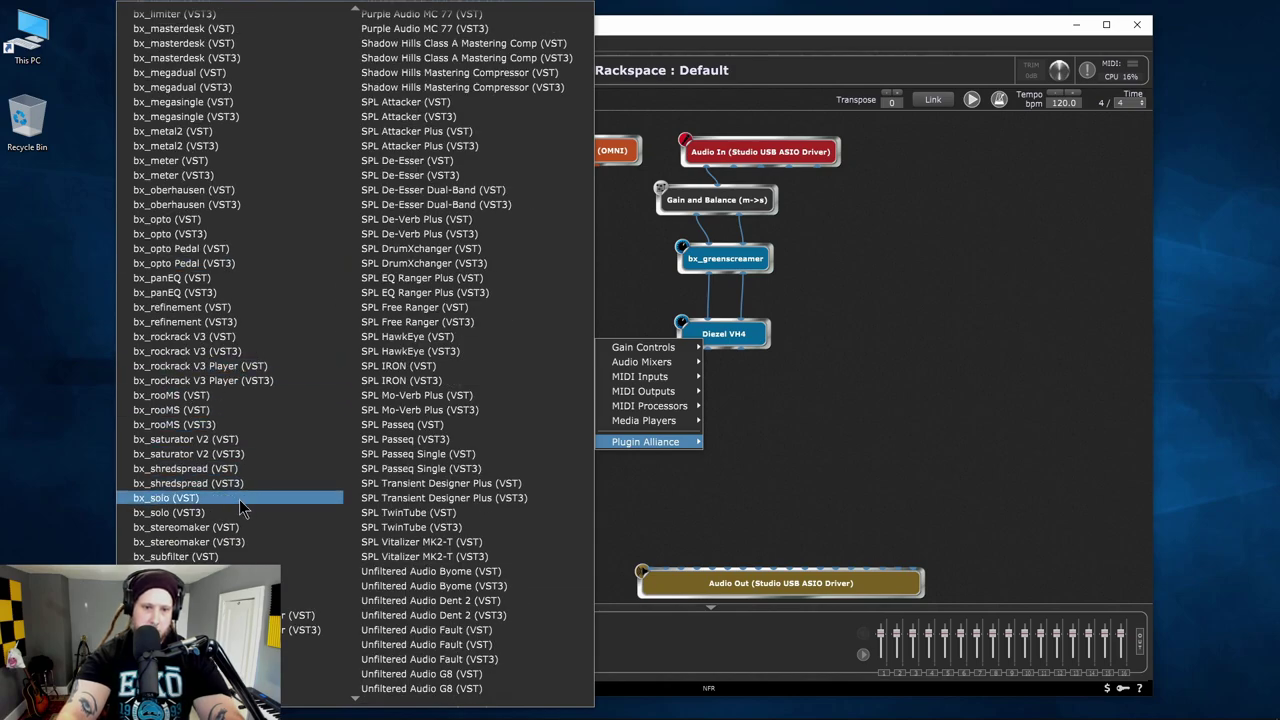
left_click(945, 445)
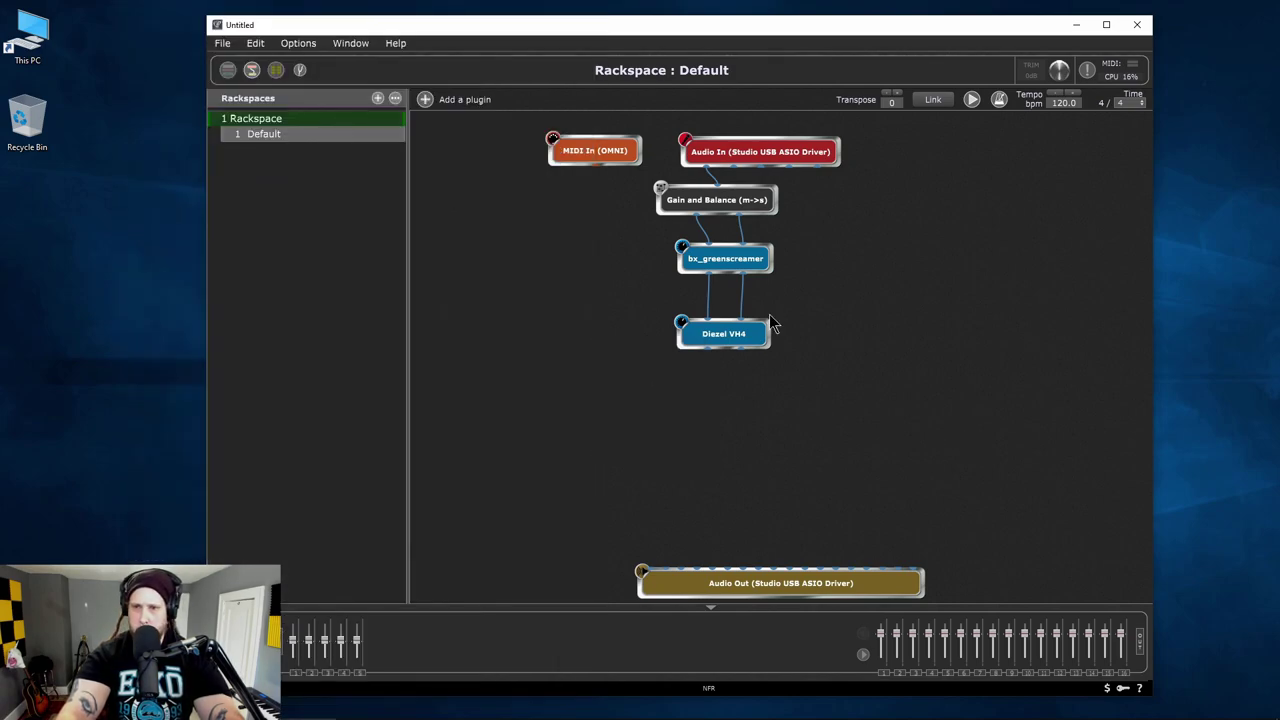
left_click_drag(381, 219, 328, 292)
left_click_drag(678, 450, 705, 447)
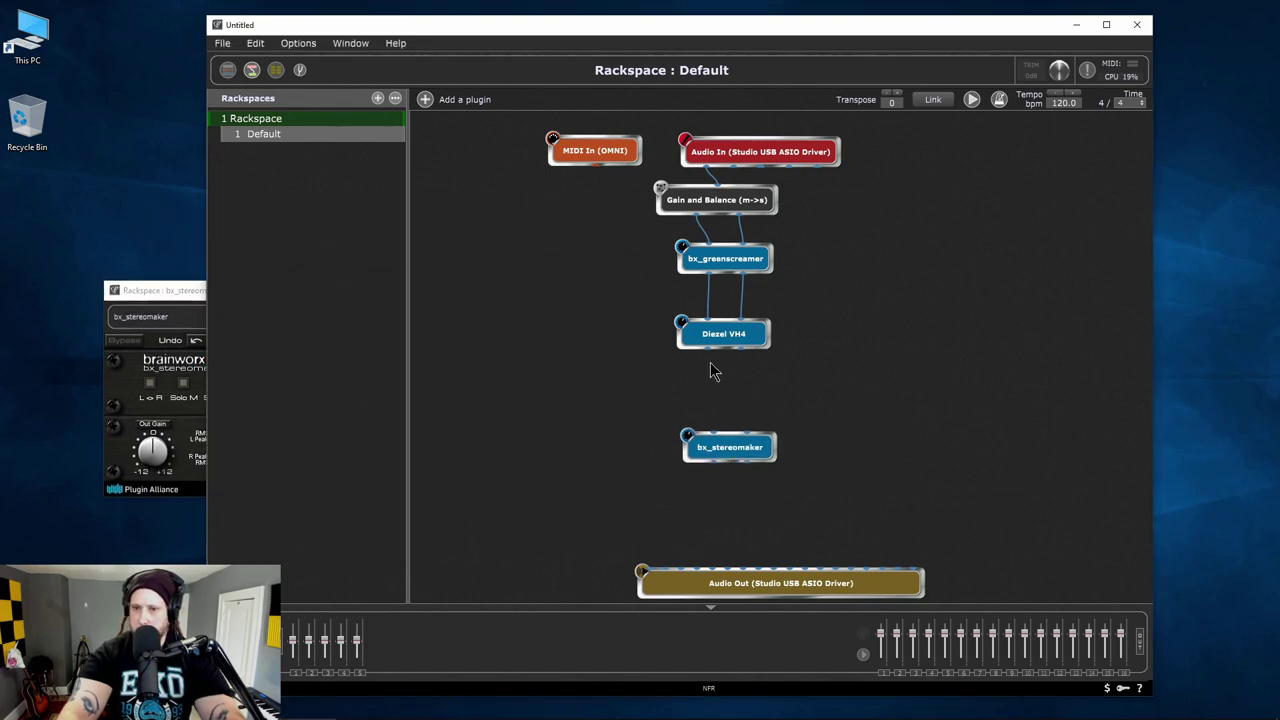
Wire both Diezel VH4 outputs to the bx_stereomaker inputs and close the bx_stereomaker plugin window.
left_click_drag(708, 352, 716, 428)
left_click_drag(741, 350, 732, 422)
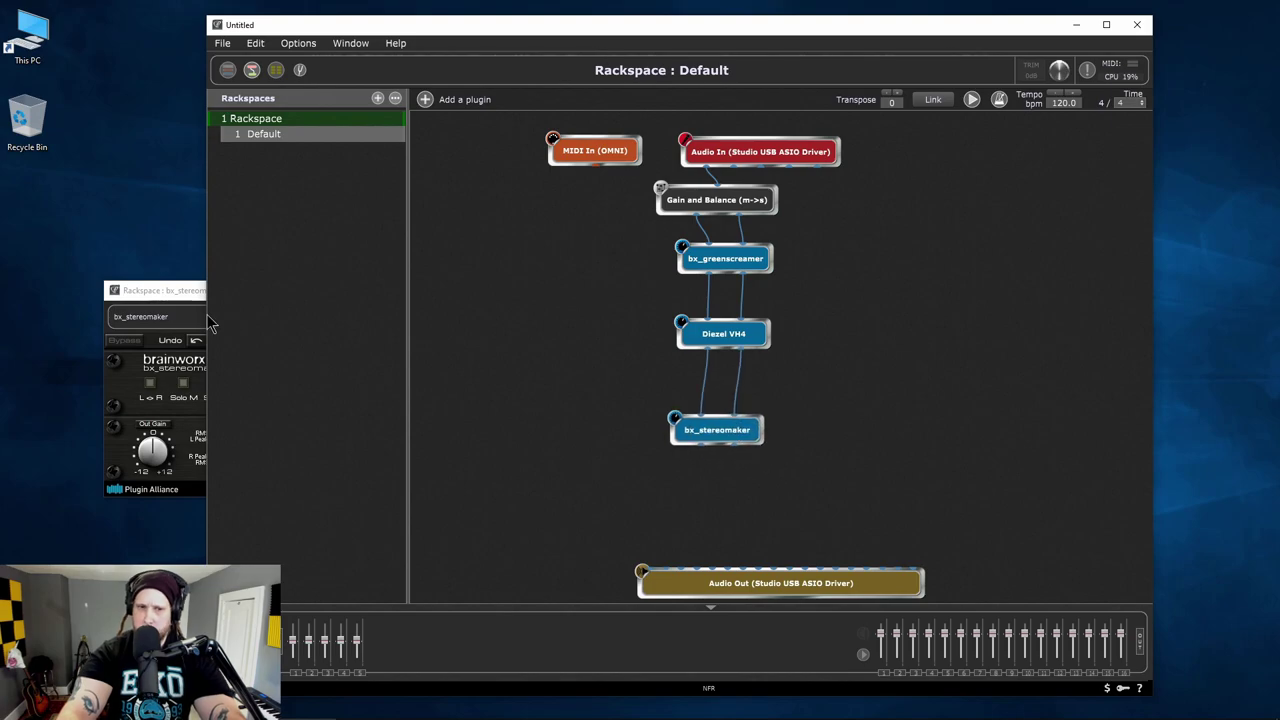
left_click(203, 323)
left_click(562, 291)
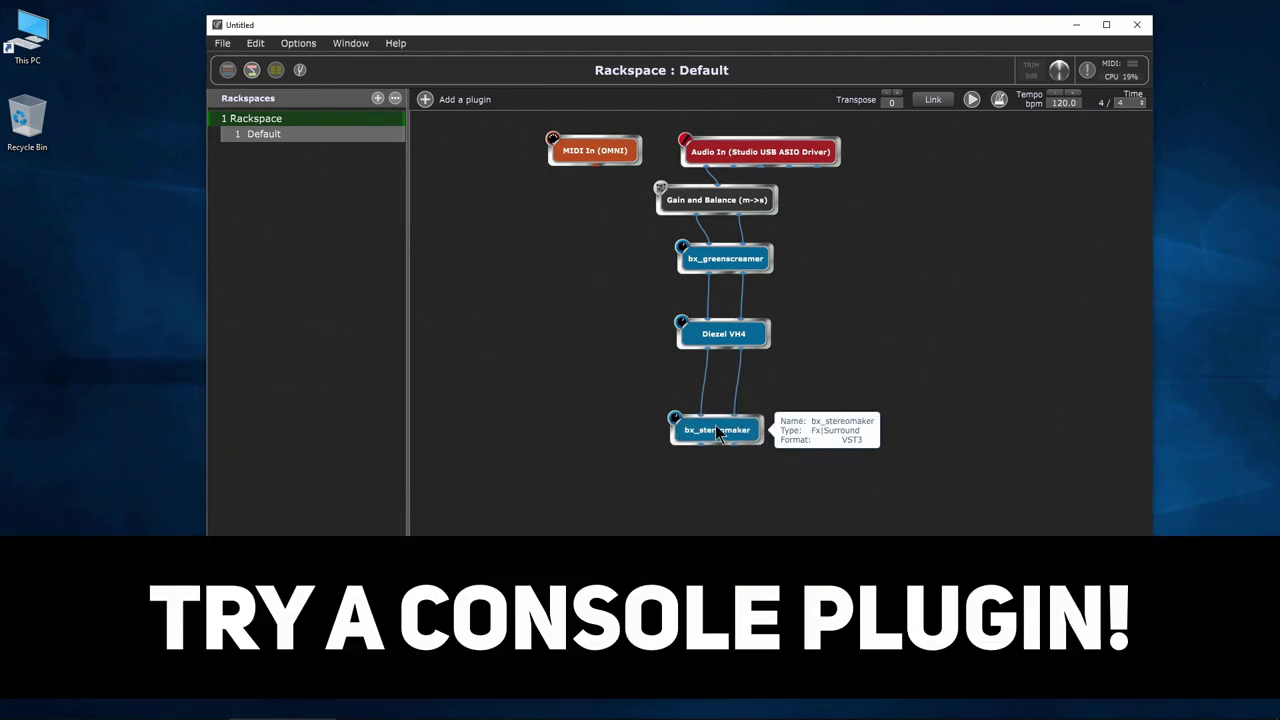
Disconnect bx_stereomaker and insert SPL IRON from the Plugin Alliance collection between Diezel VH4 and bx_stereomaker.
right_click(688, 430)
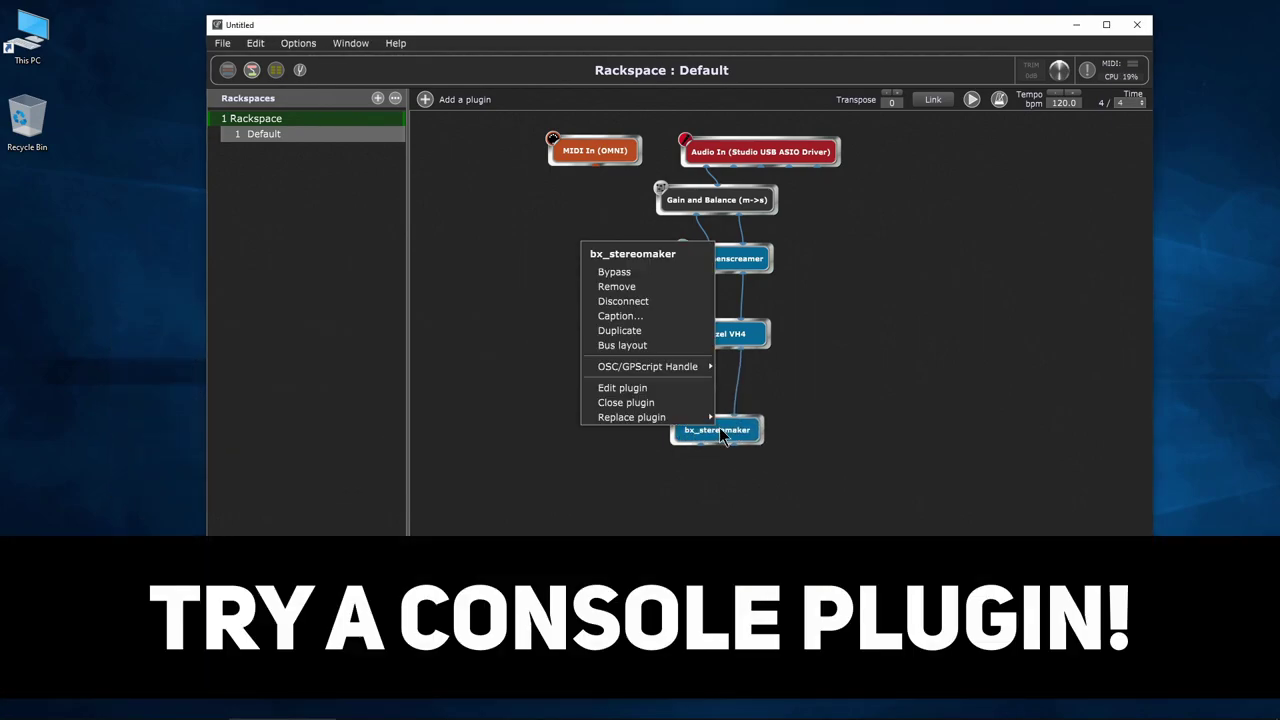
left_click(647, 303)
right_click(591, 415)
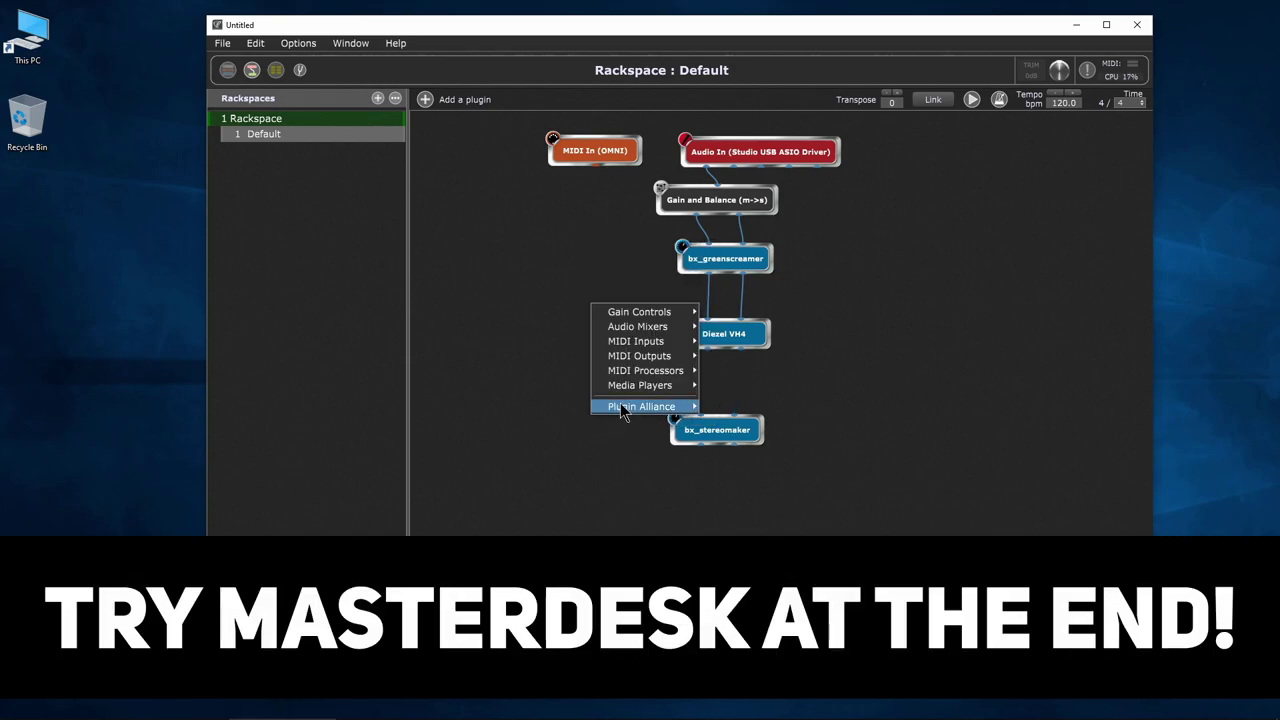
mouse_move(624, 408)
scroll(415, 426, "down", 4)
scroll(415, 426, "up", 5)
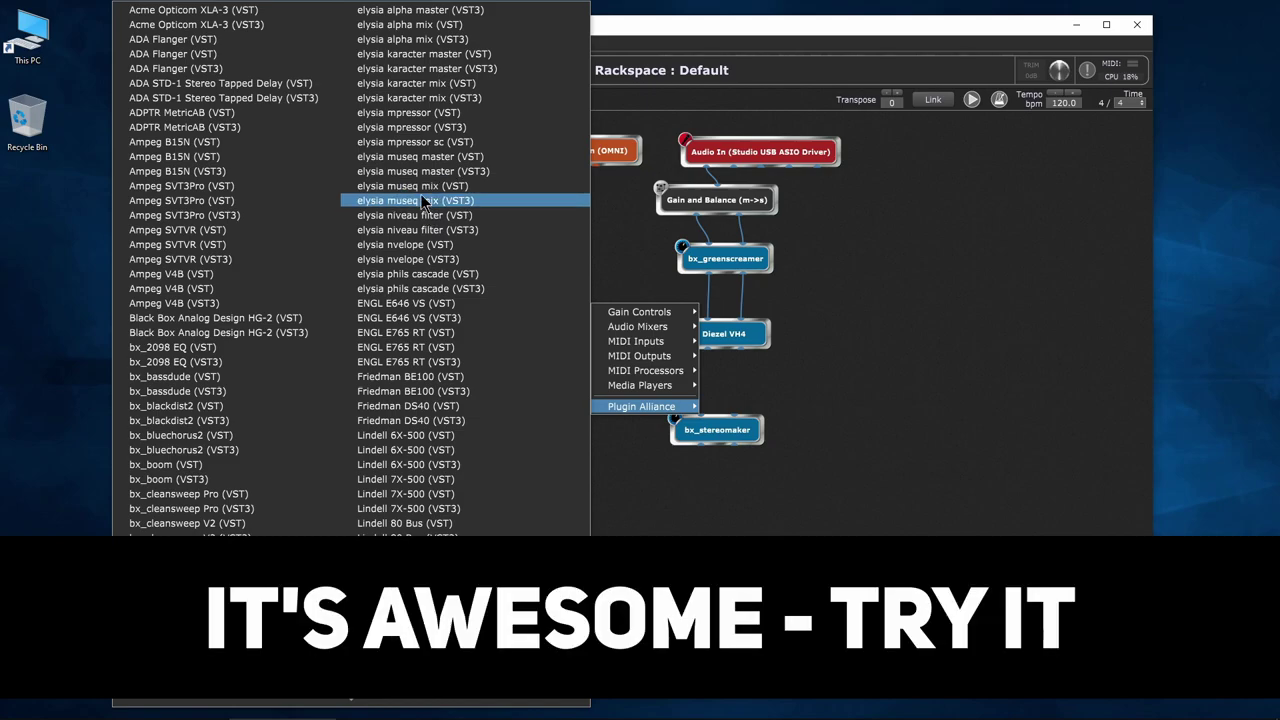
scroll(430, 210, "down", 14)
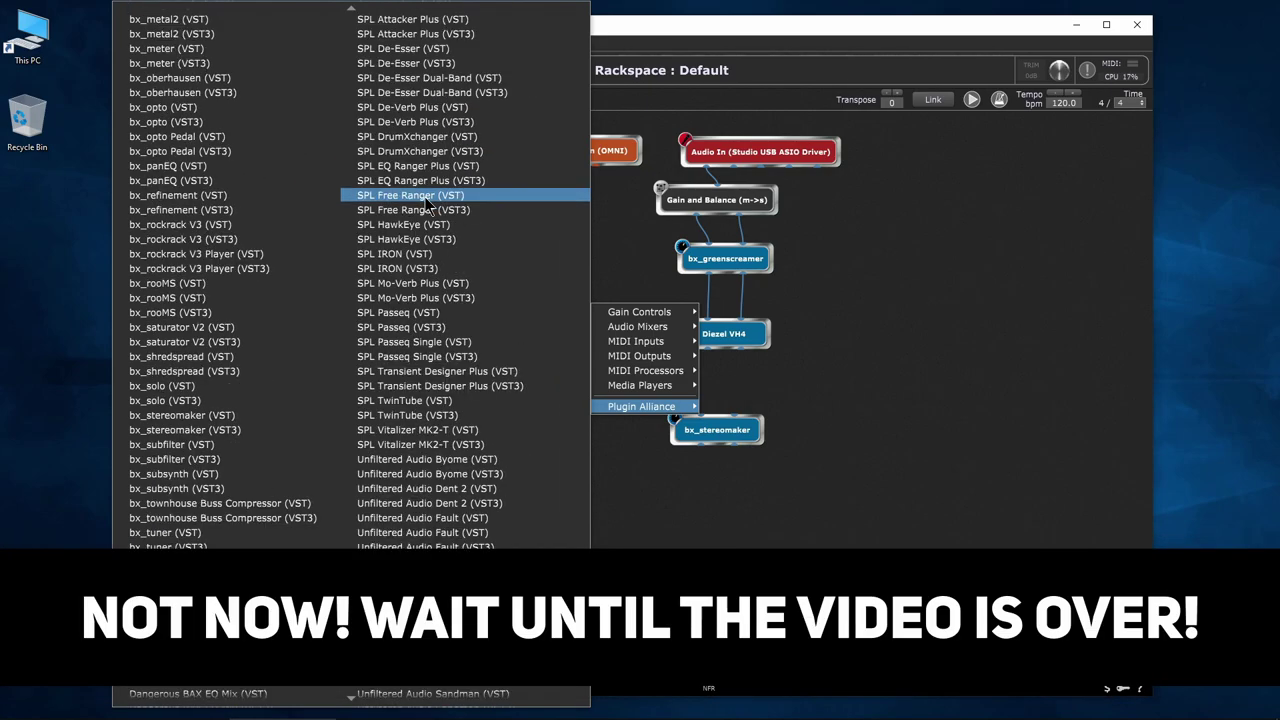
scroll(447, 243, "up", 4)
scroll(447, 243, "down", 3)
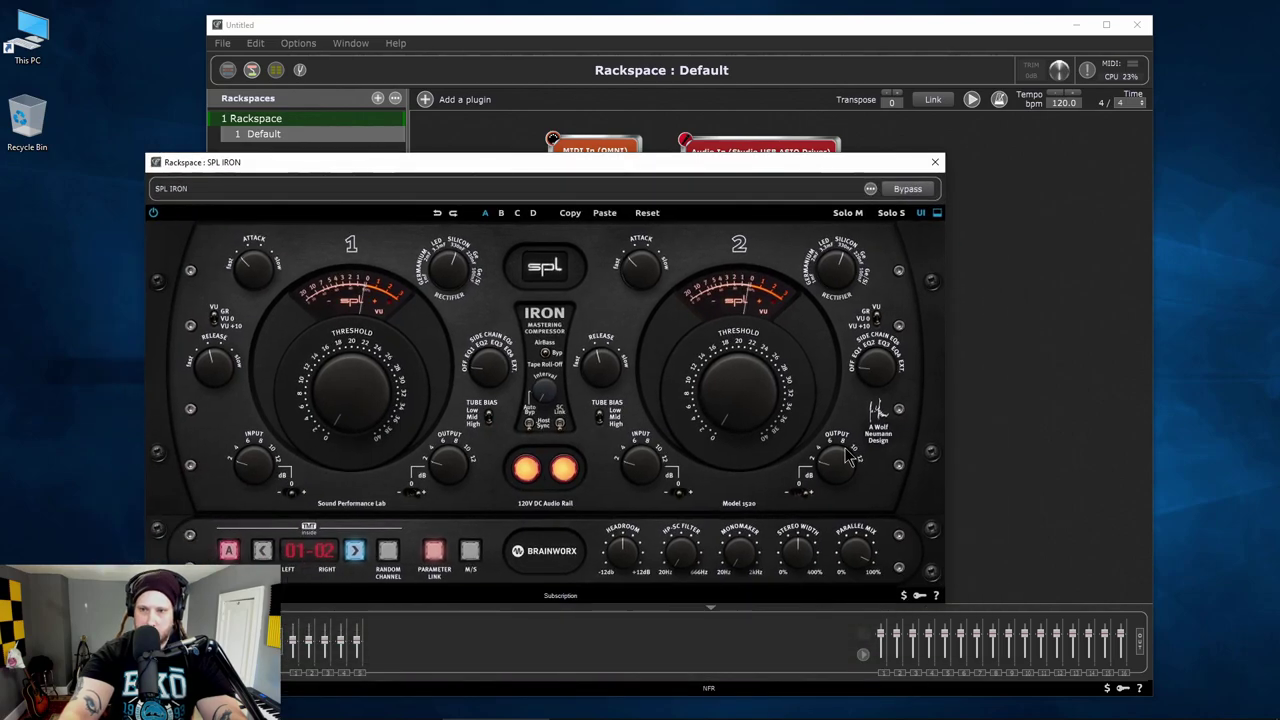
left_click(935, 161)
mouse_move(607, 415)
left_mouse_down()
mouse_move(738, 385)
mouse_move(713, 373)
mouse_move(733, 372)
left_mouse_up()
Lower the bx_stereomaker block and wire SPL IRON through it in stereo to the first two Audio Out channels.
left_click_drag(722, 439, 723, 463)
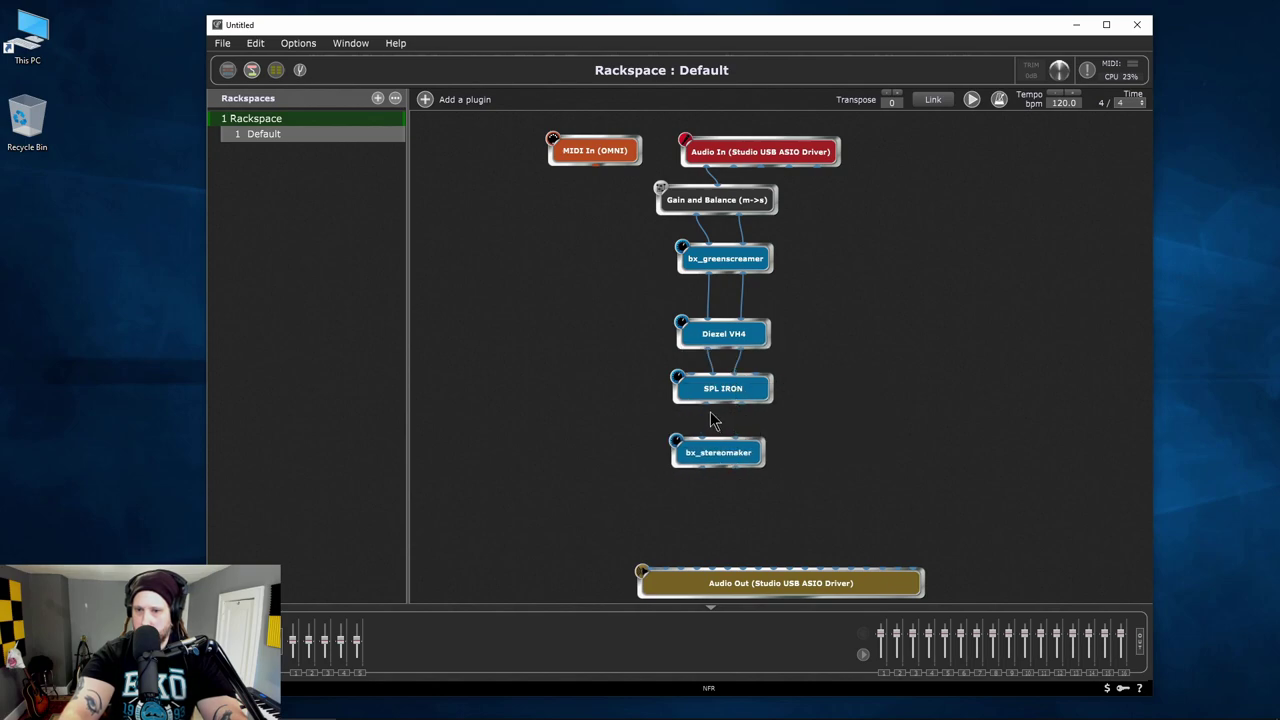
left_click_drag(711, 404, 641, 572)
left_click_drag(735, 468, 664, 568)
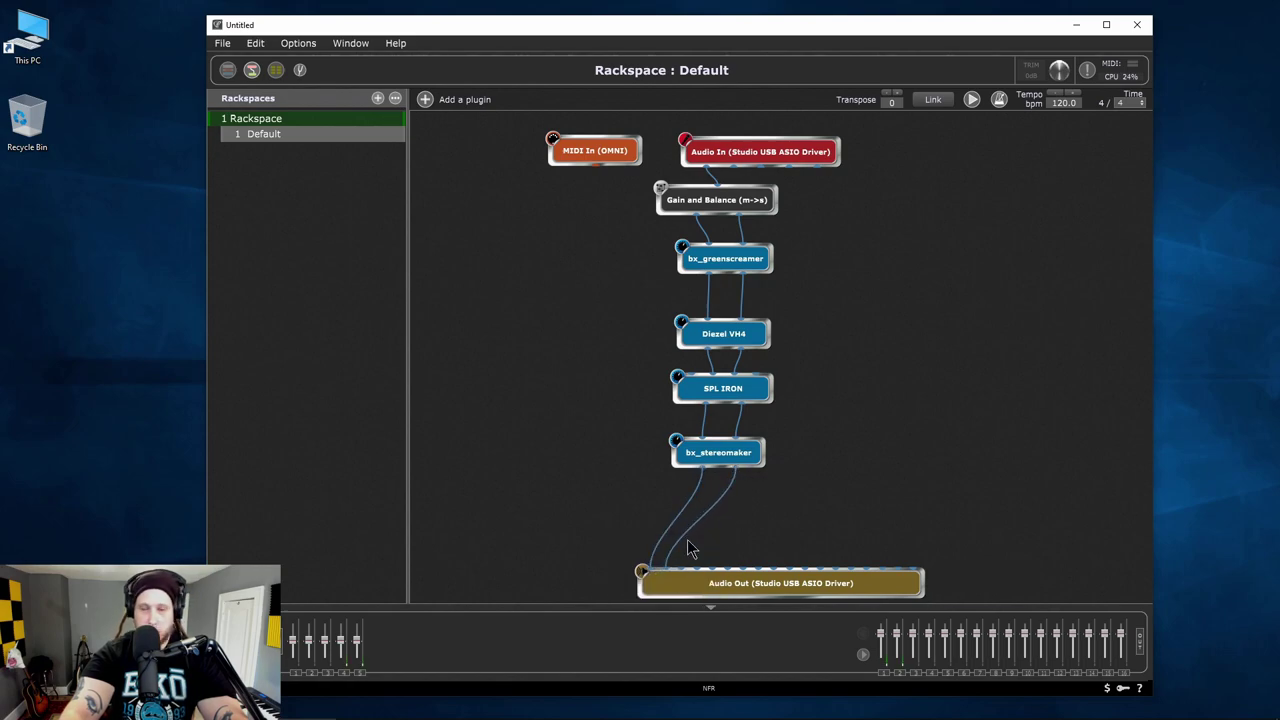
Review the Diezel VH4 amp's channel controls and FX Rack settings, and close the amp window.
double_click(741, 348)
left_click_drag(749, 238, 768, 143)
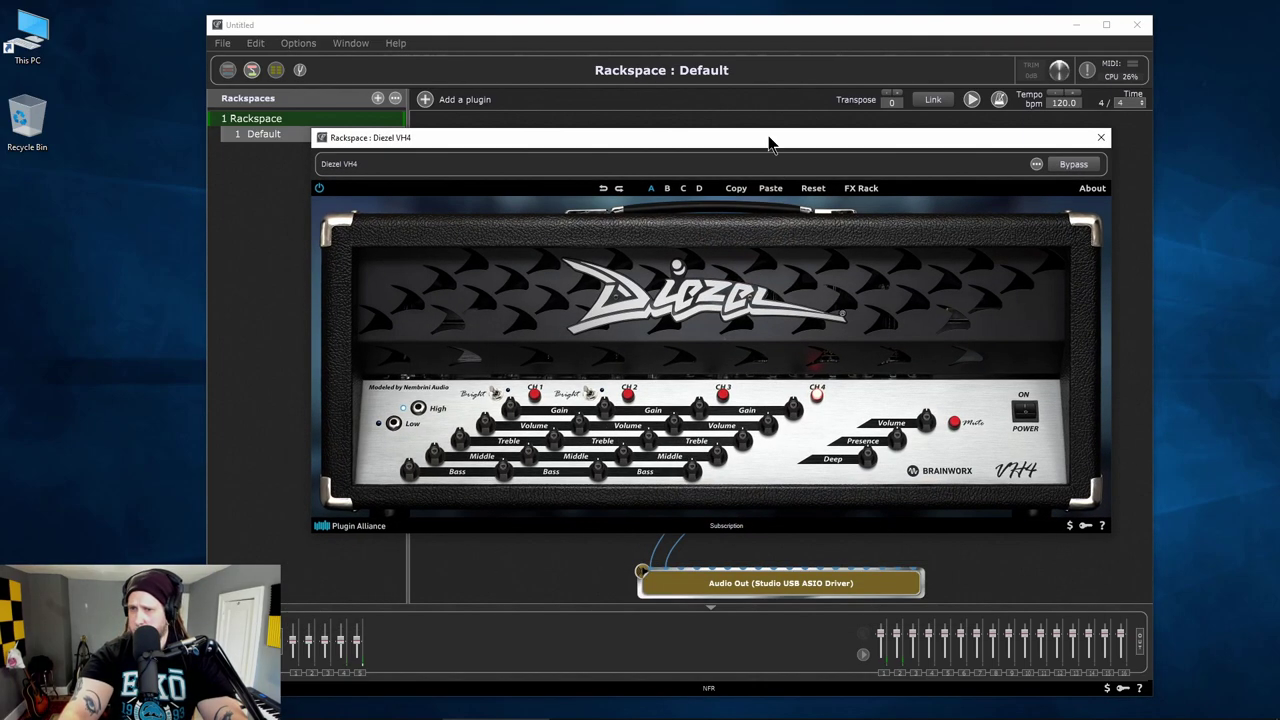
left_click(862, 189)
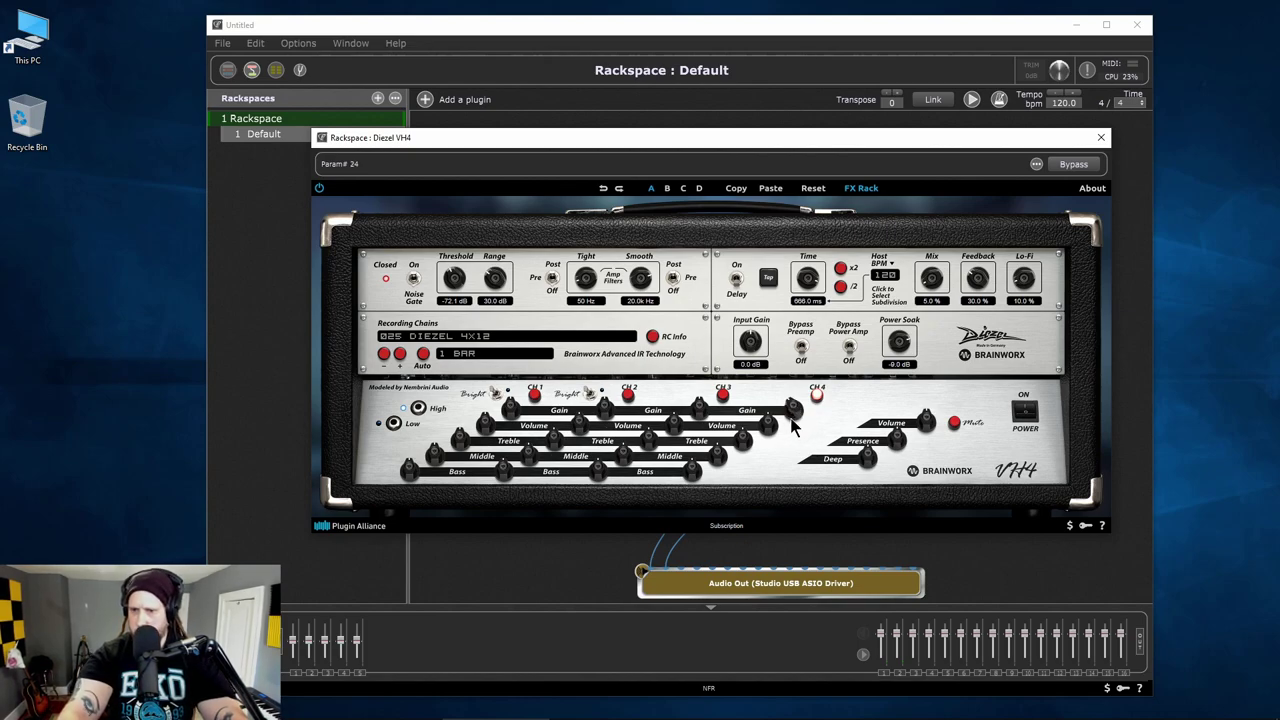
left_click(1101, 139)
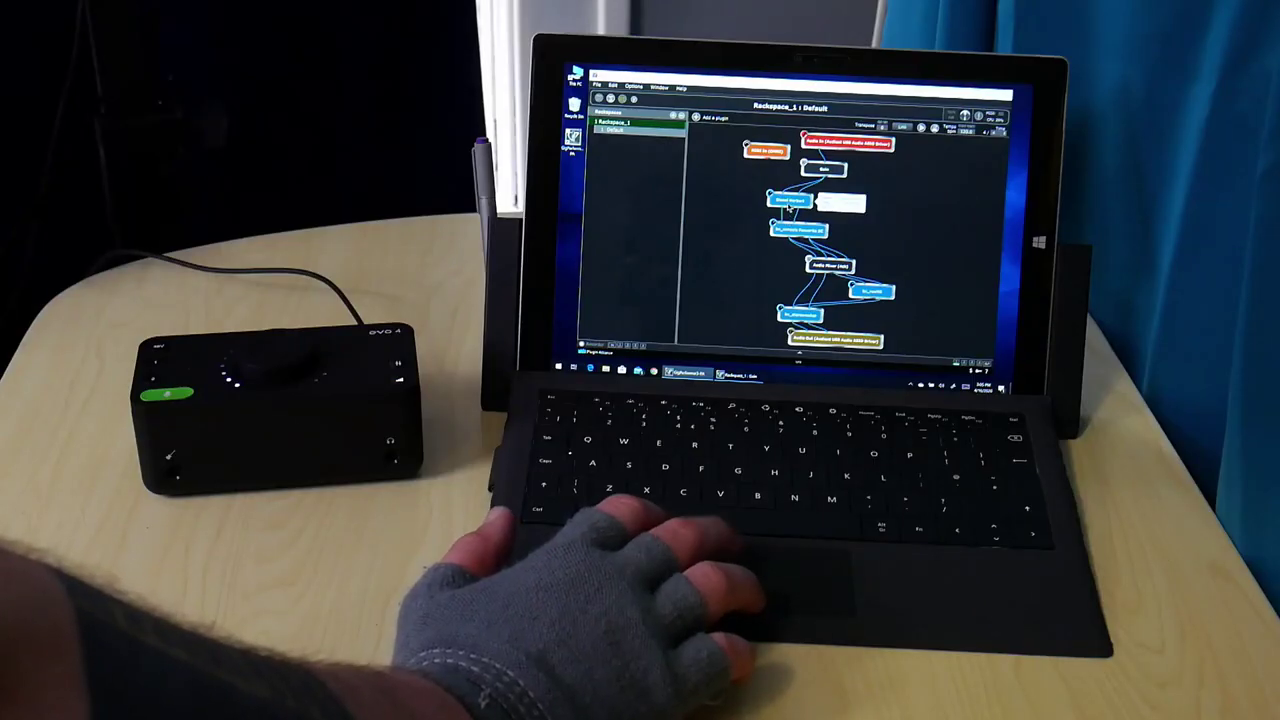
double_click(676, 307)
left_click_drag(800, 175, 806, 135)
left_click(977, 143)
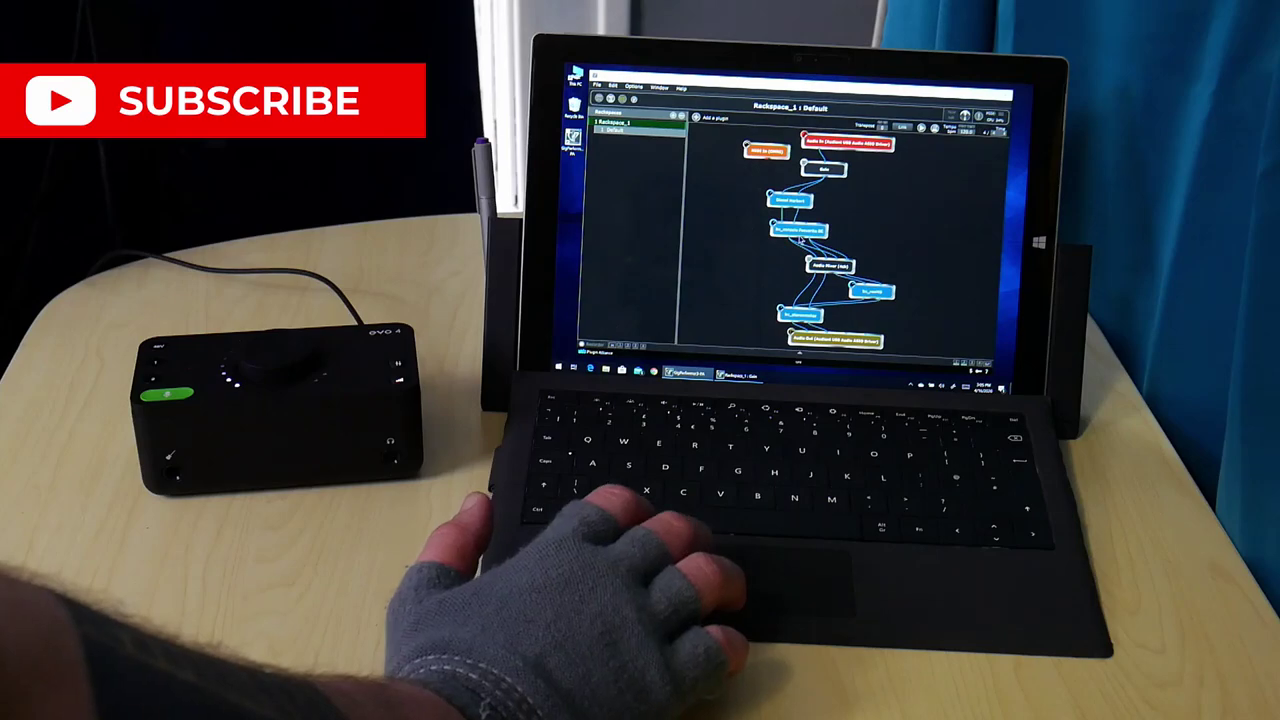
Review the bx_console Focusrite plugin's controls, close its window, and open the Diezel amp block above it.
double_click(815, 232)
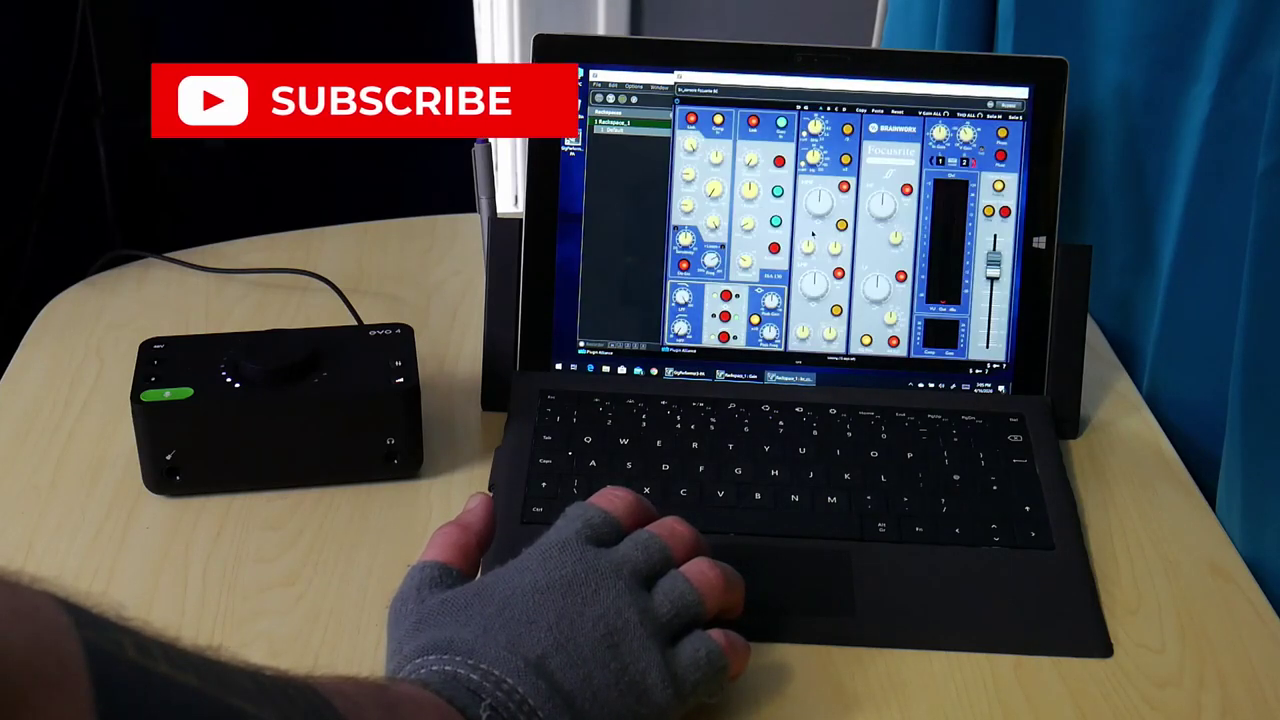
left_click(1020, 92)
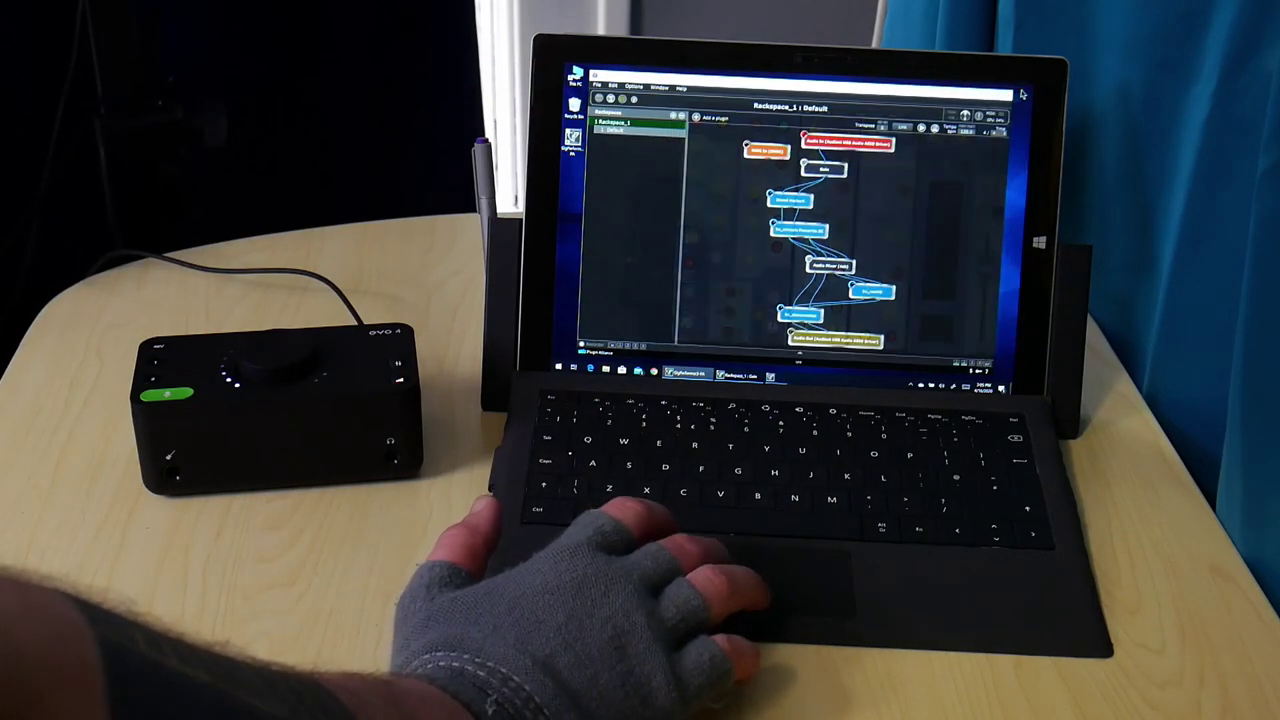
double_click(798, 200)
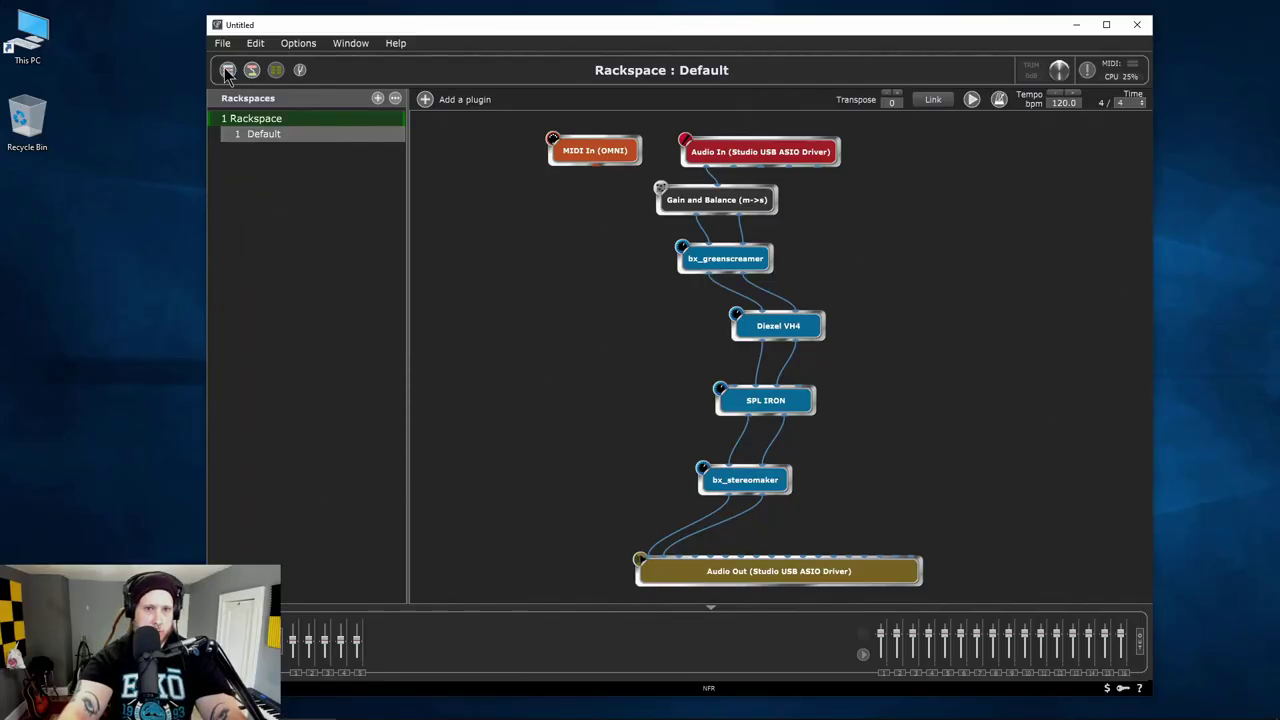
Switch to the rackspace's front panel, enter edit mode, give the panel the black distressed style, and check the new panel size options.
left_click(228, 71)
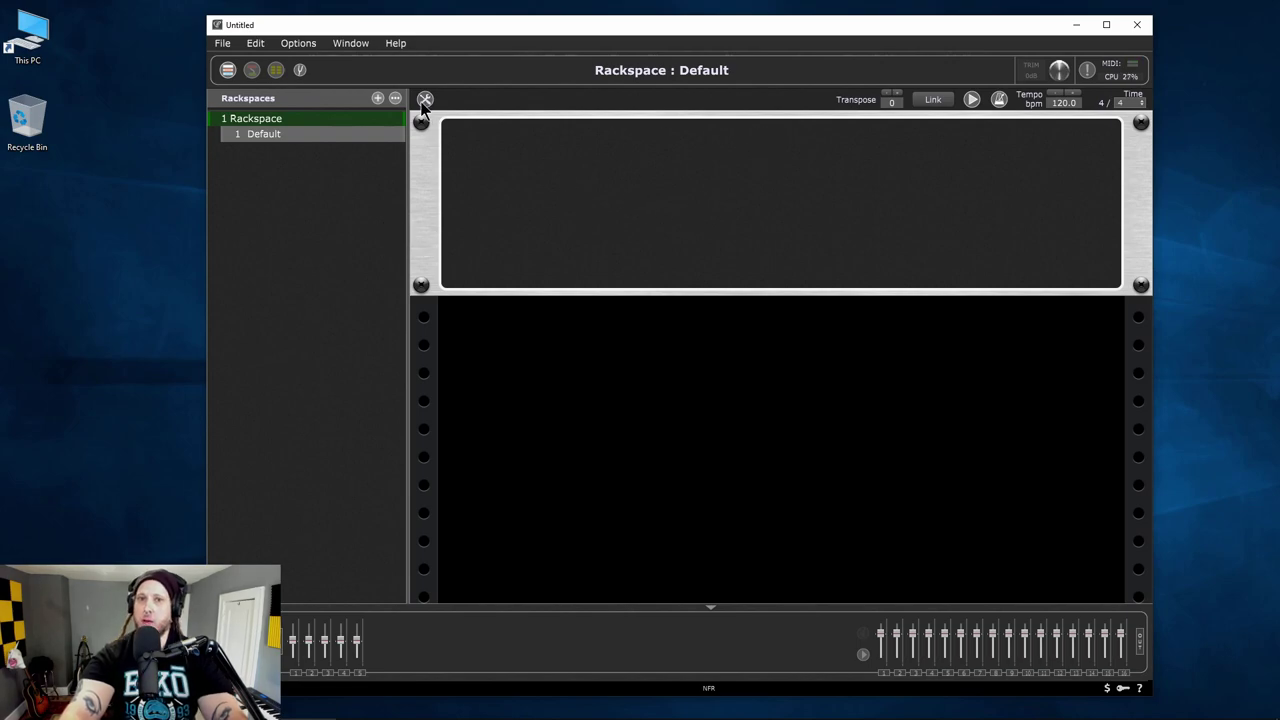
left_click(425, 100)
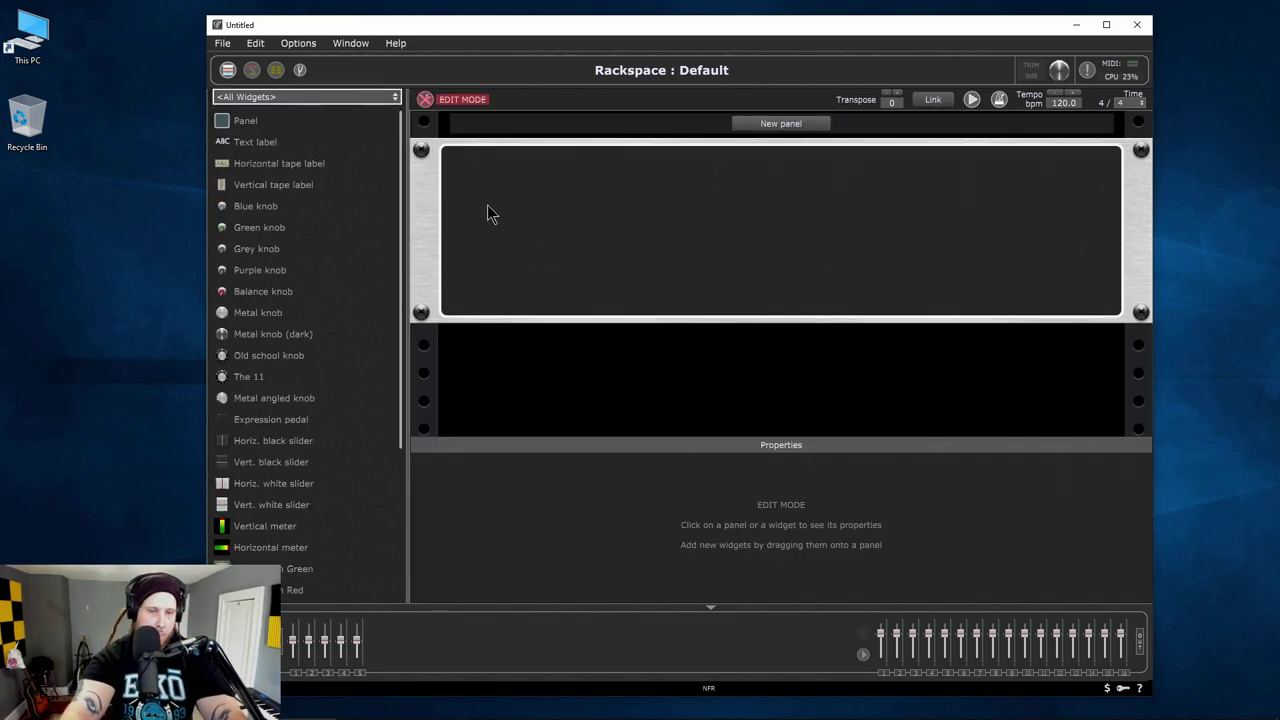
left_click(614, 257)
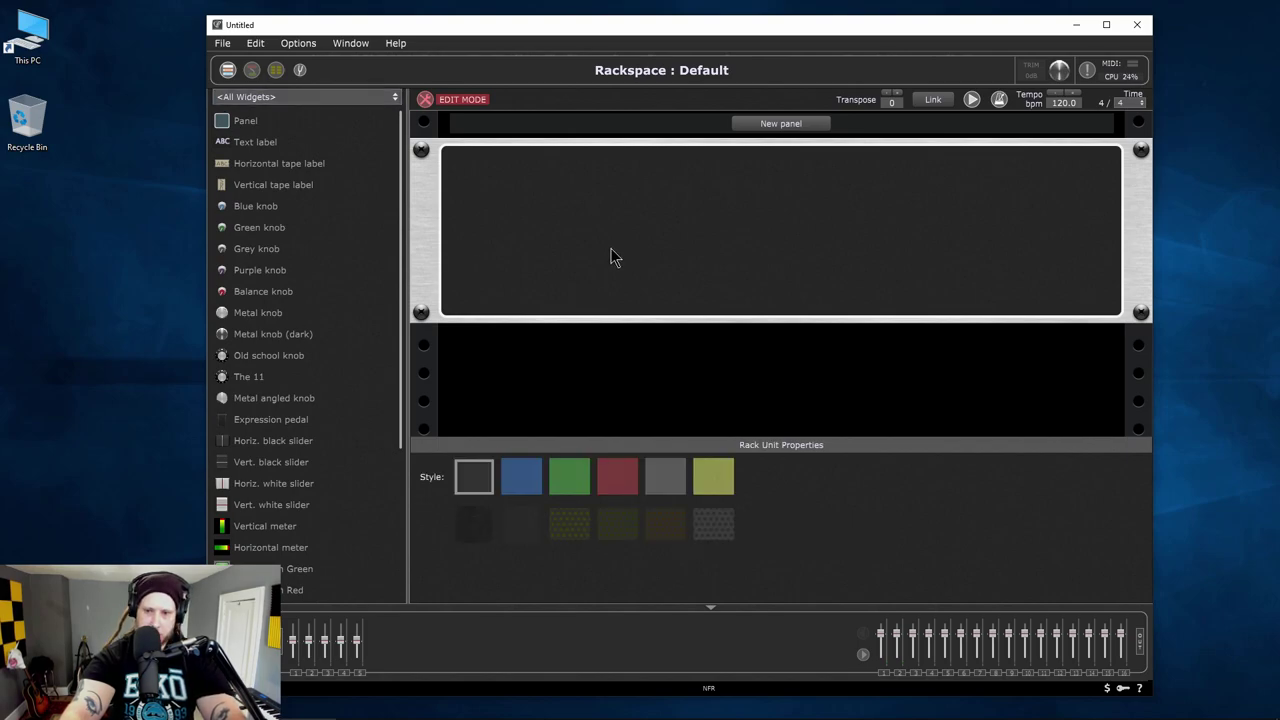
left_click(478, 528)
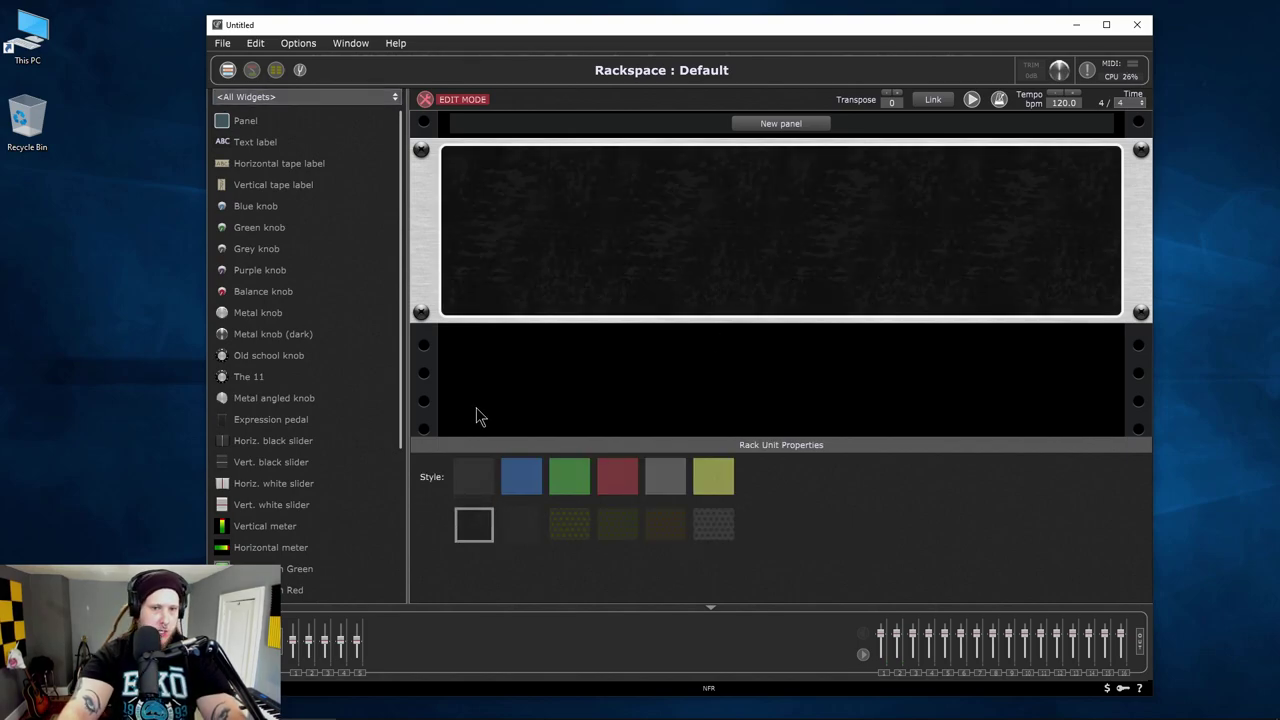
left_click(768, 126)
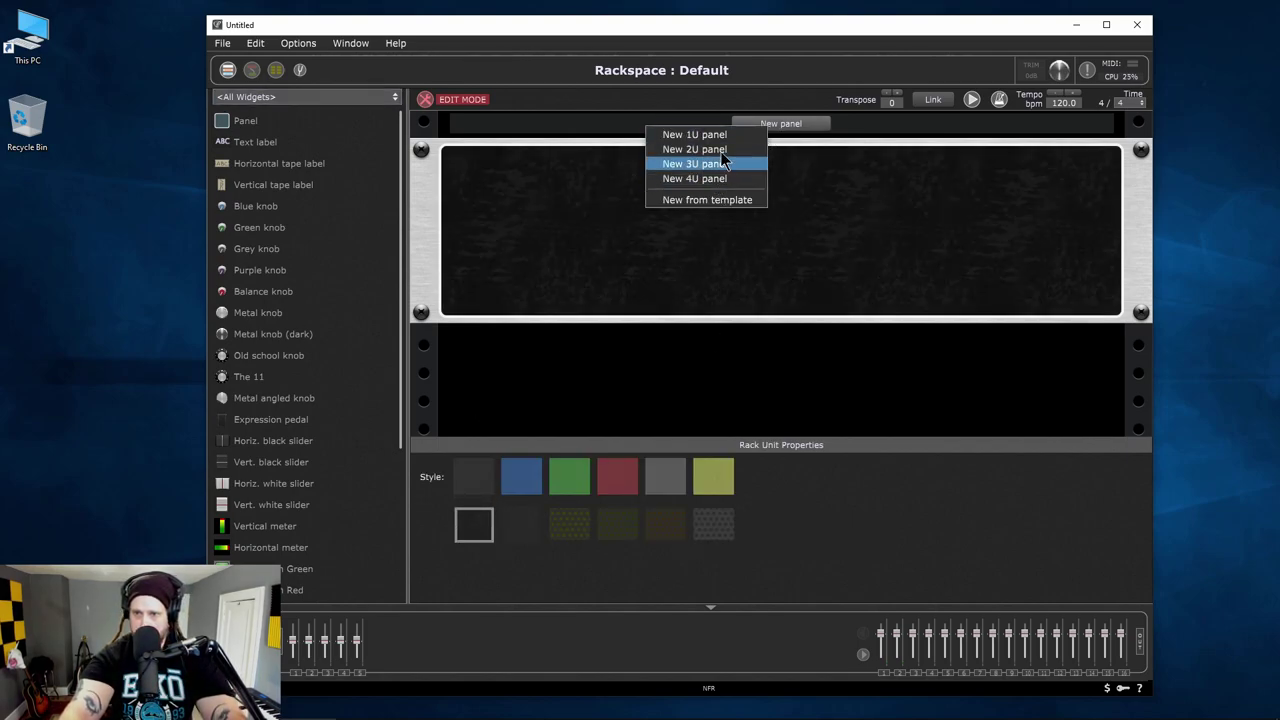
left_click(595, 265)
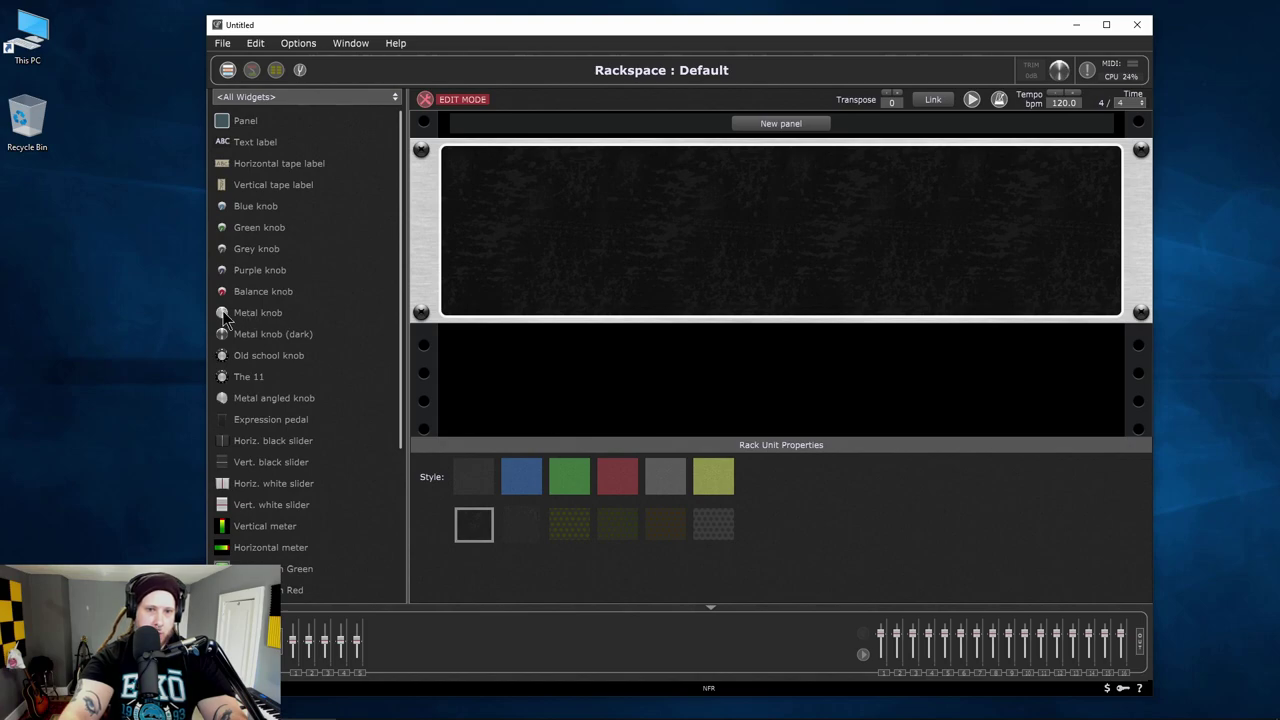
Add a Metal knob (dark) widget to the left part of the panel and assign it to the Diezel VH4 plugin.
left_click_drag(220, 340, 548, 222)
left_click_drag(586, 262, 569, 221)
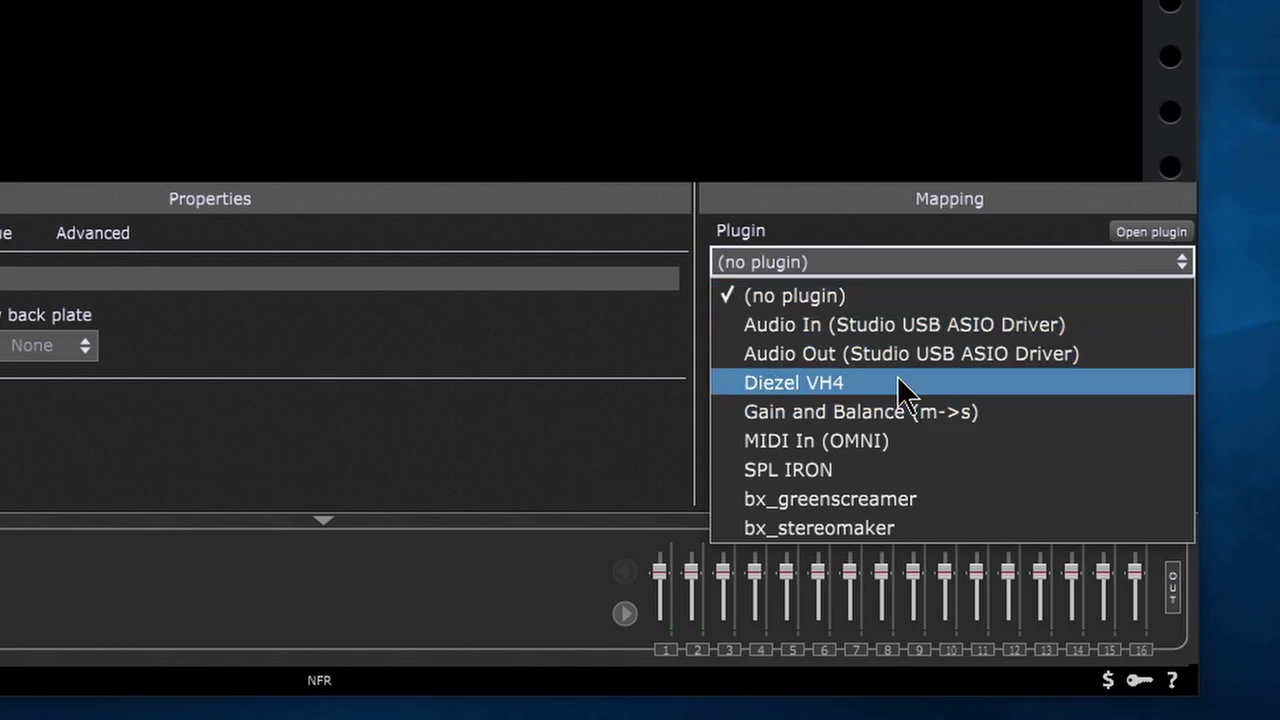
left_click(839, 381)
scroll(826, 394, "down", 10)
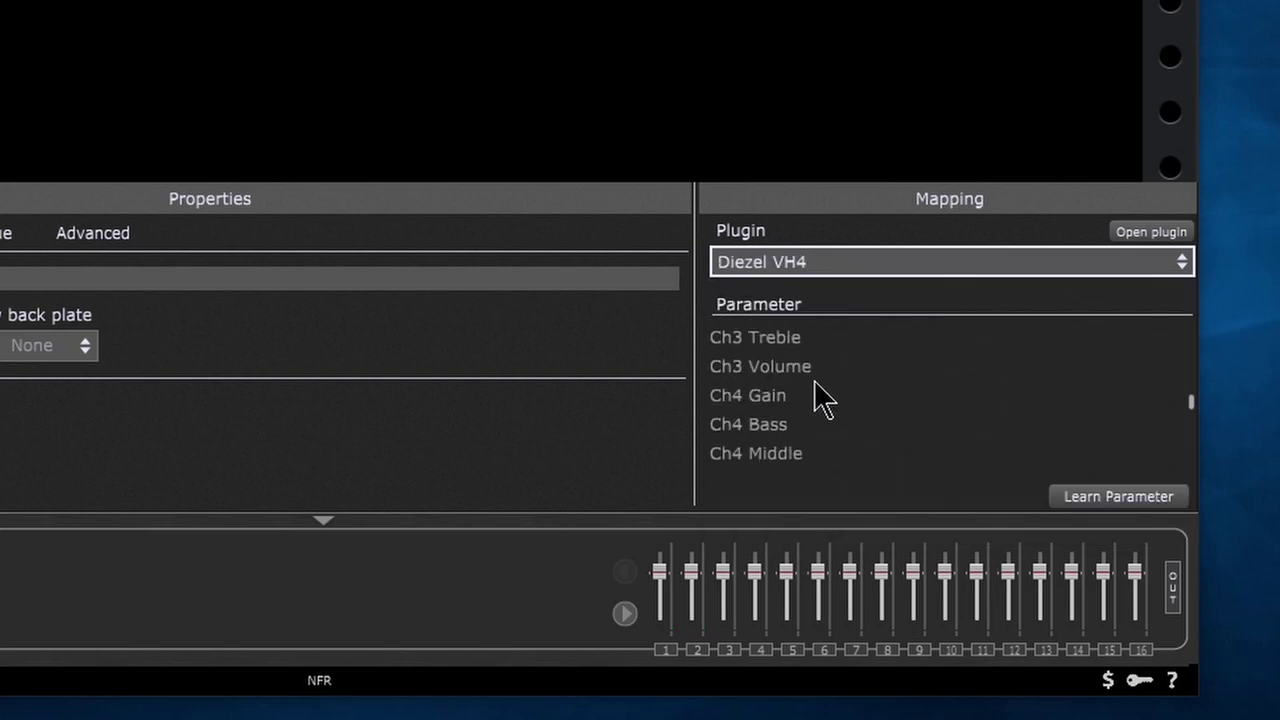
scroll(800, 409, "up", 10)
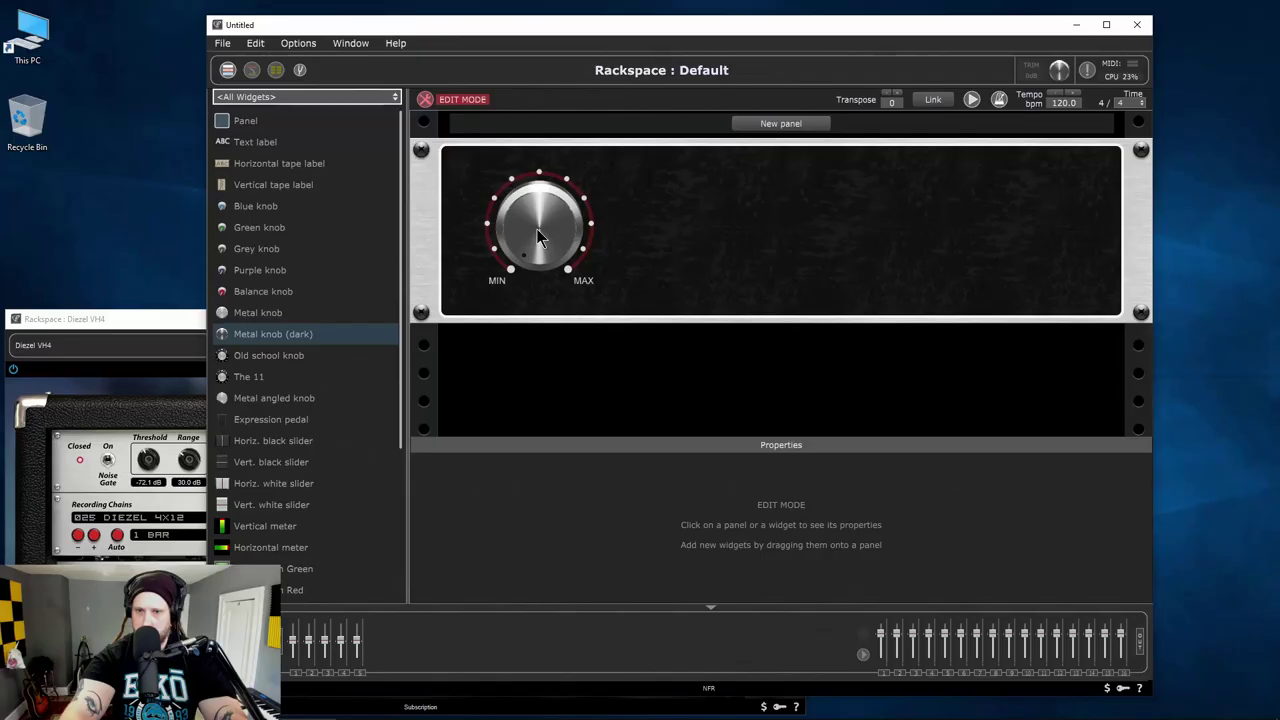
Map the metal knob to the amp's Ch4 Gain using Learn Parameter, and close the amp window.
left_click(536, 228)
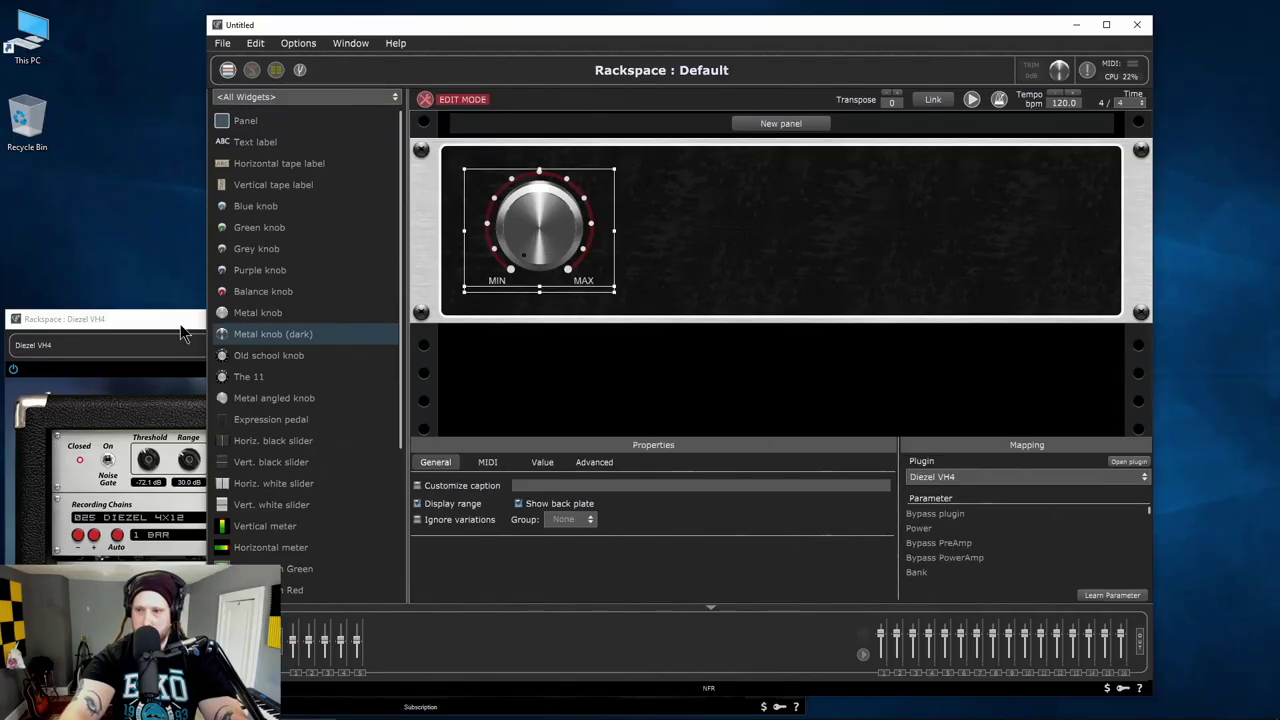
left_click_drag(181, 326, 201, 306)
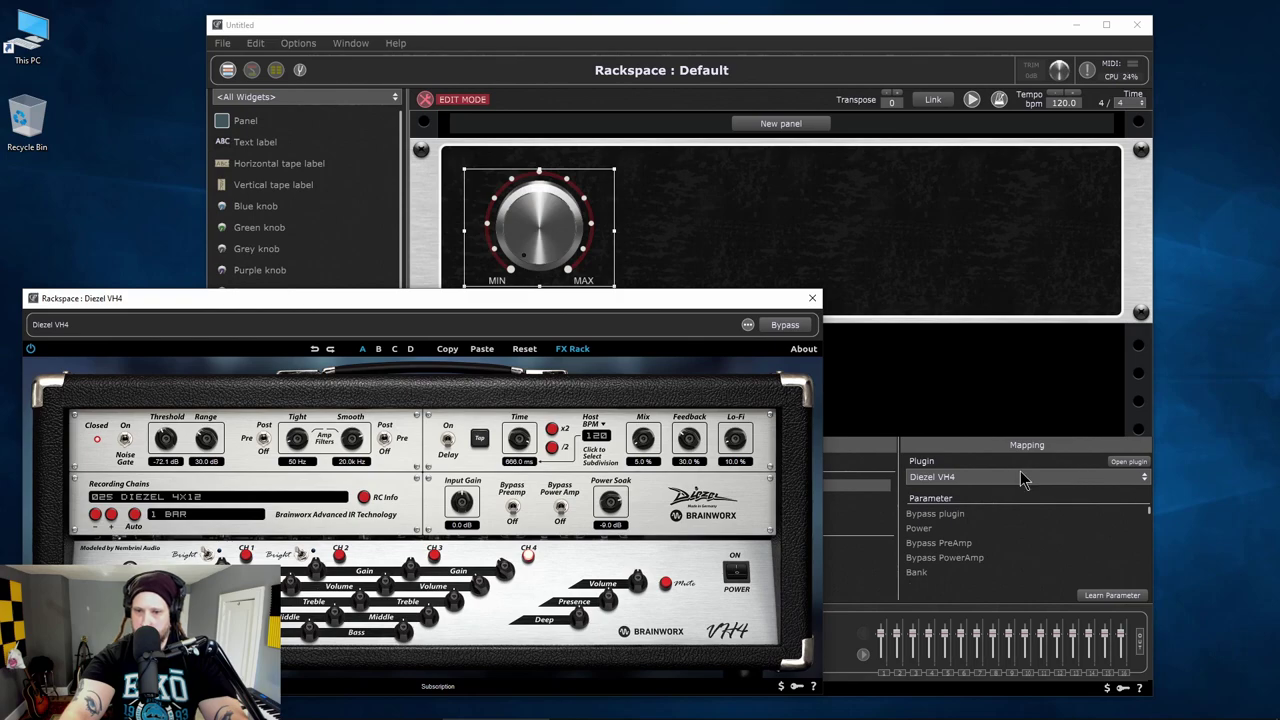
left_click(1104, 595)
left_click_drag(504, 573, 504, 632)
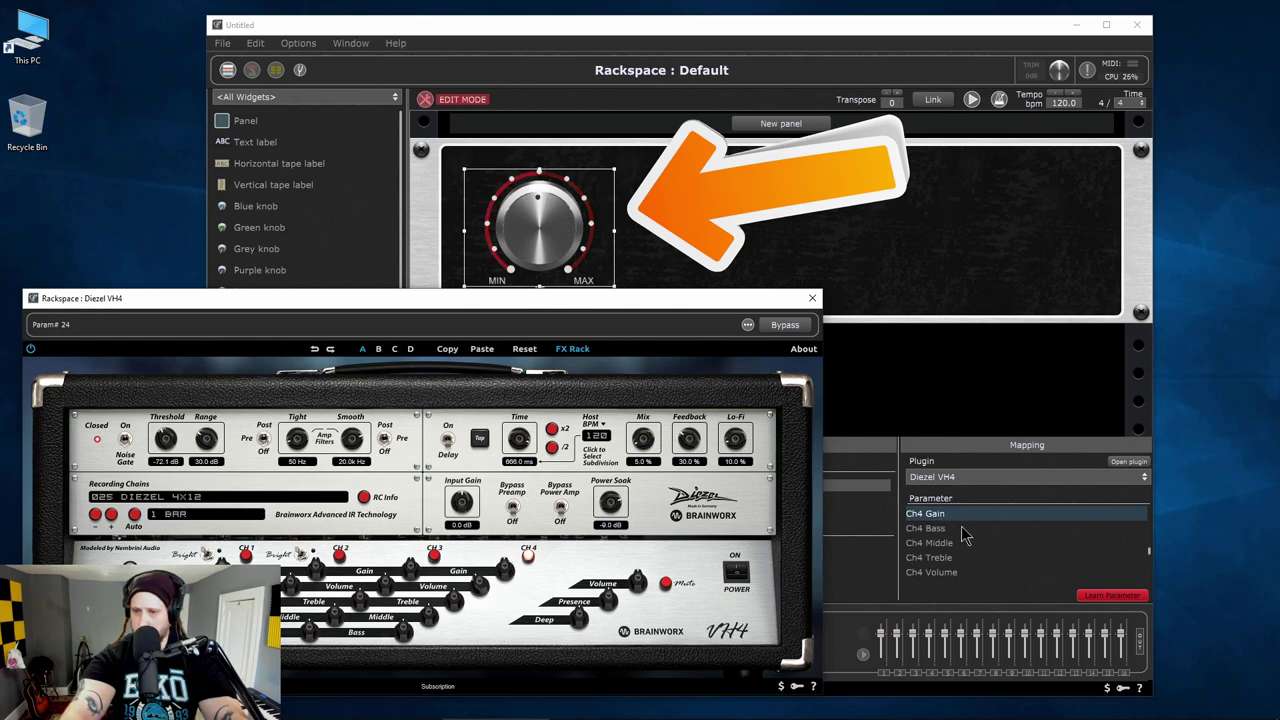
scroll(963, 537, "up", 5)
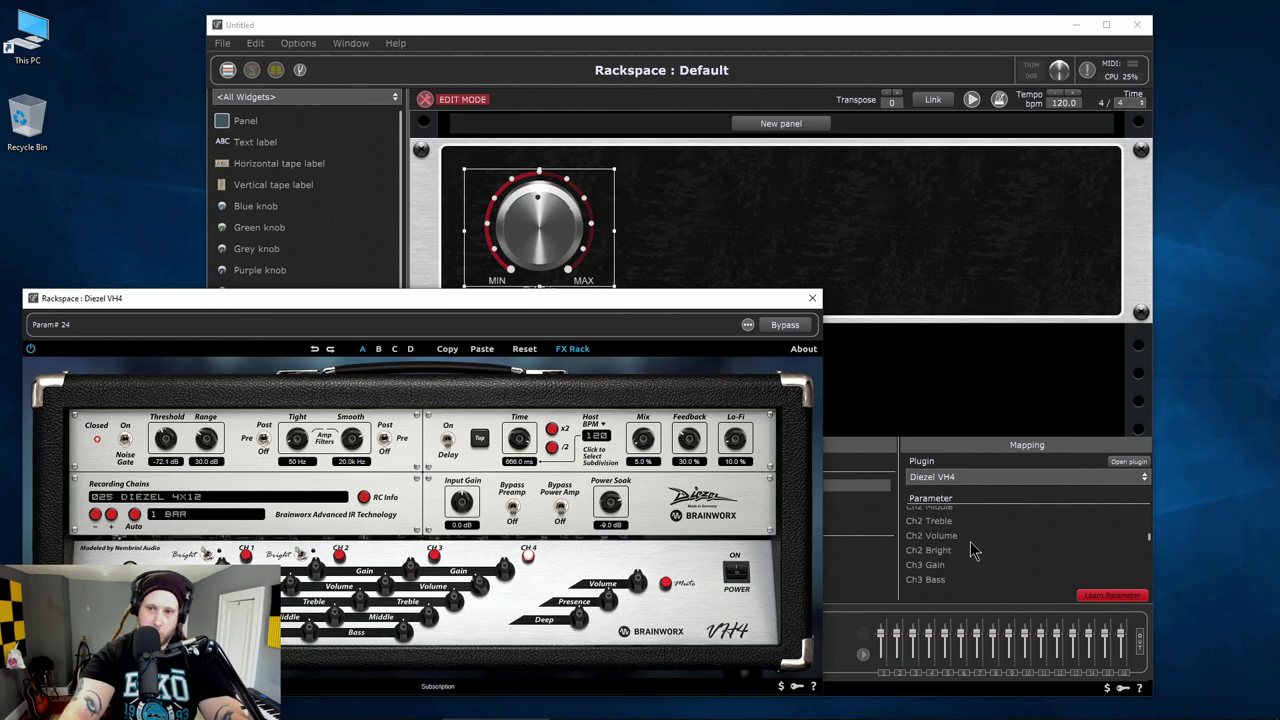
left_click_drag(652, 300, 650, 348)
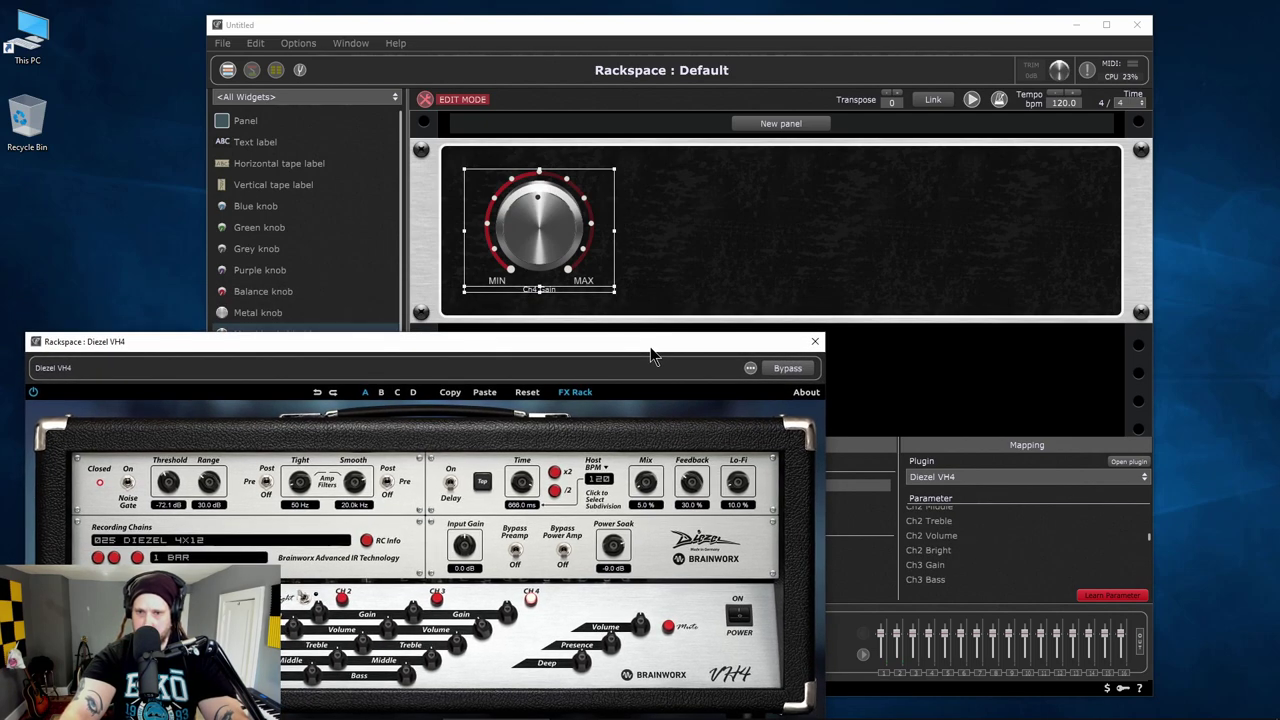
left_click(815, 342)
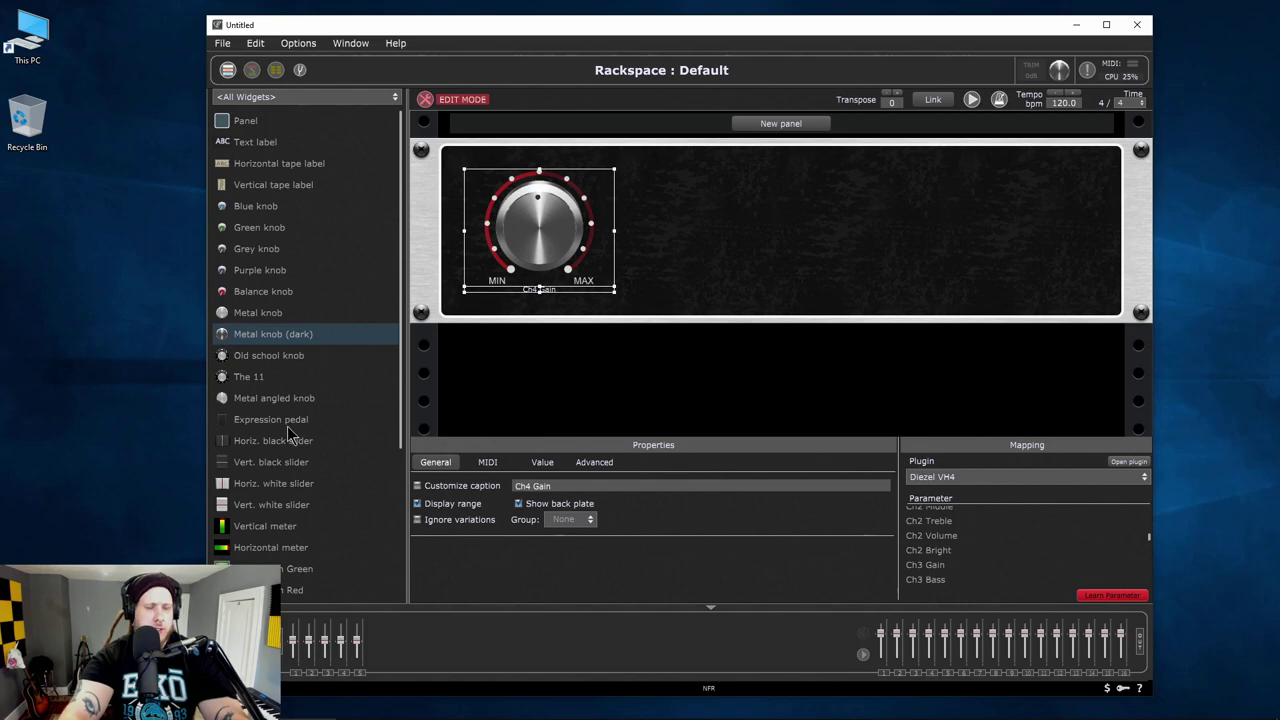
Add a Toggle switch widget beside the Ch4 Gain knob and assign it to the Diezel VH4 plugin.
scroll(300, 432, "down", 2)
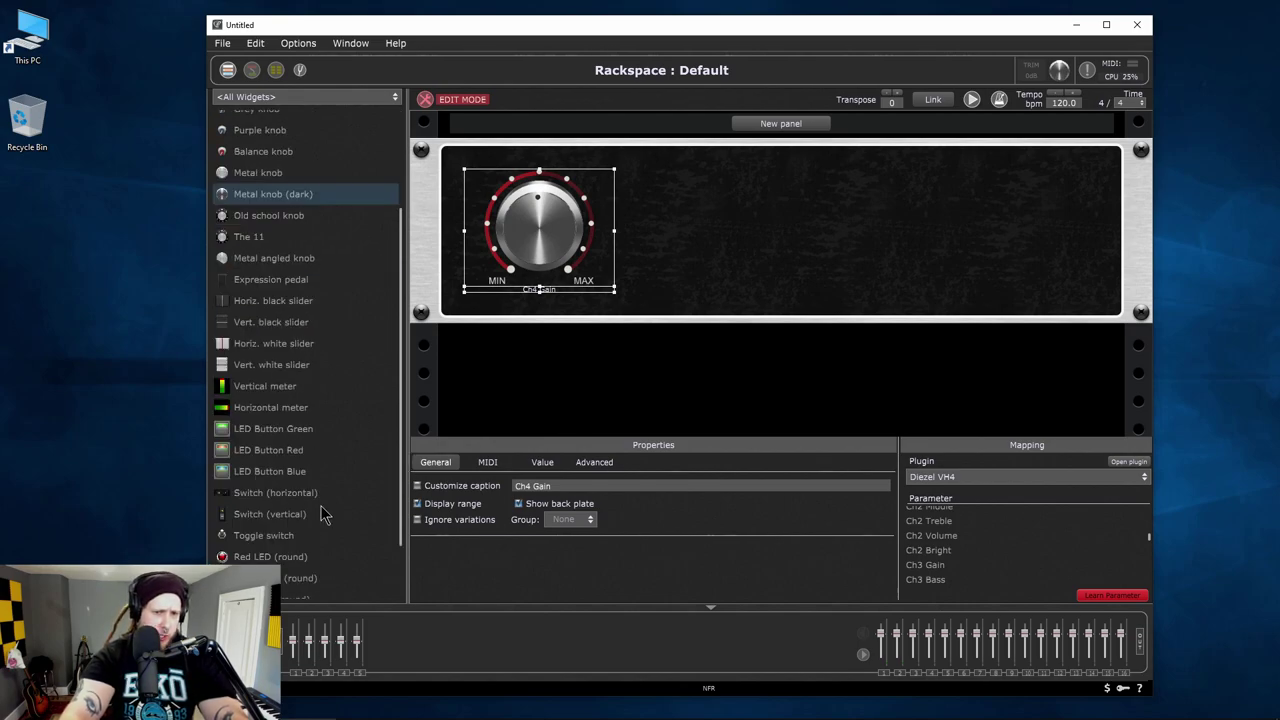
left_click_drag(226, 540, 872, 320)
left_click_drag(826, 271, 733, 243)
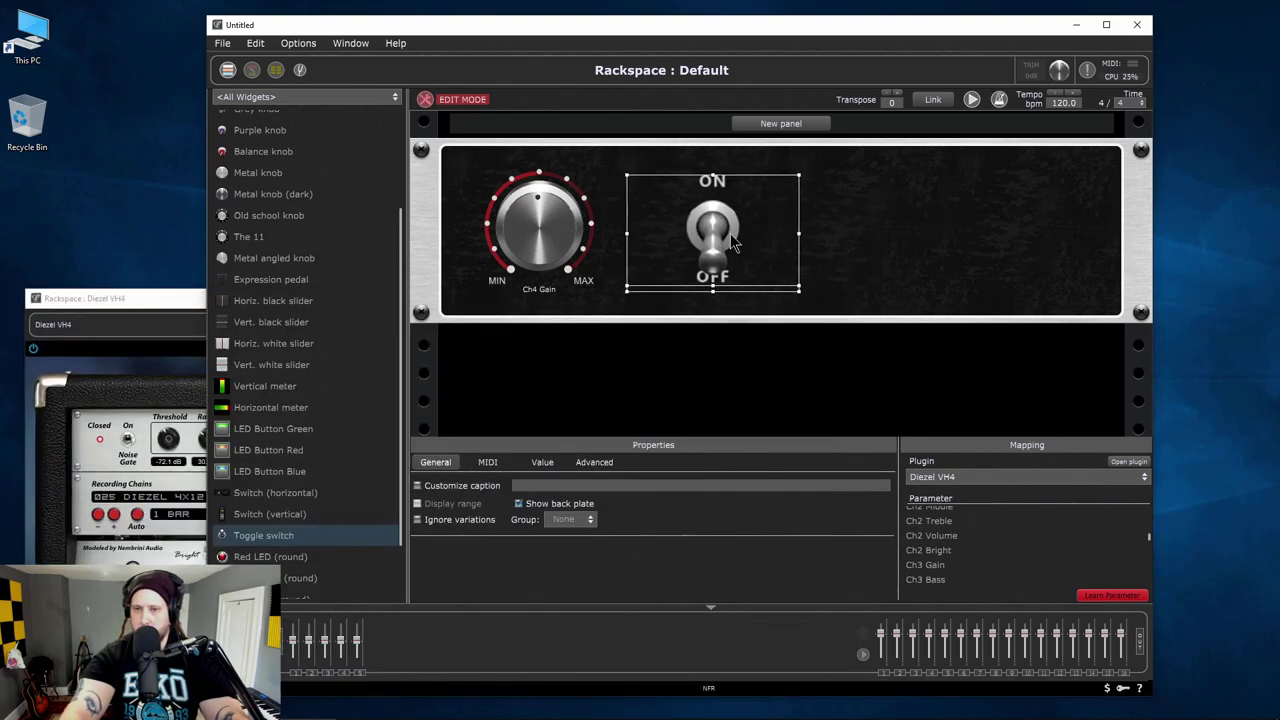
left_click(872, 262)
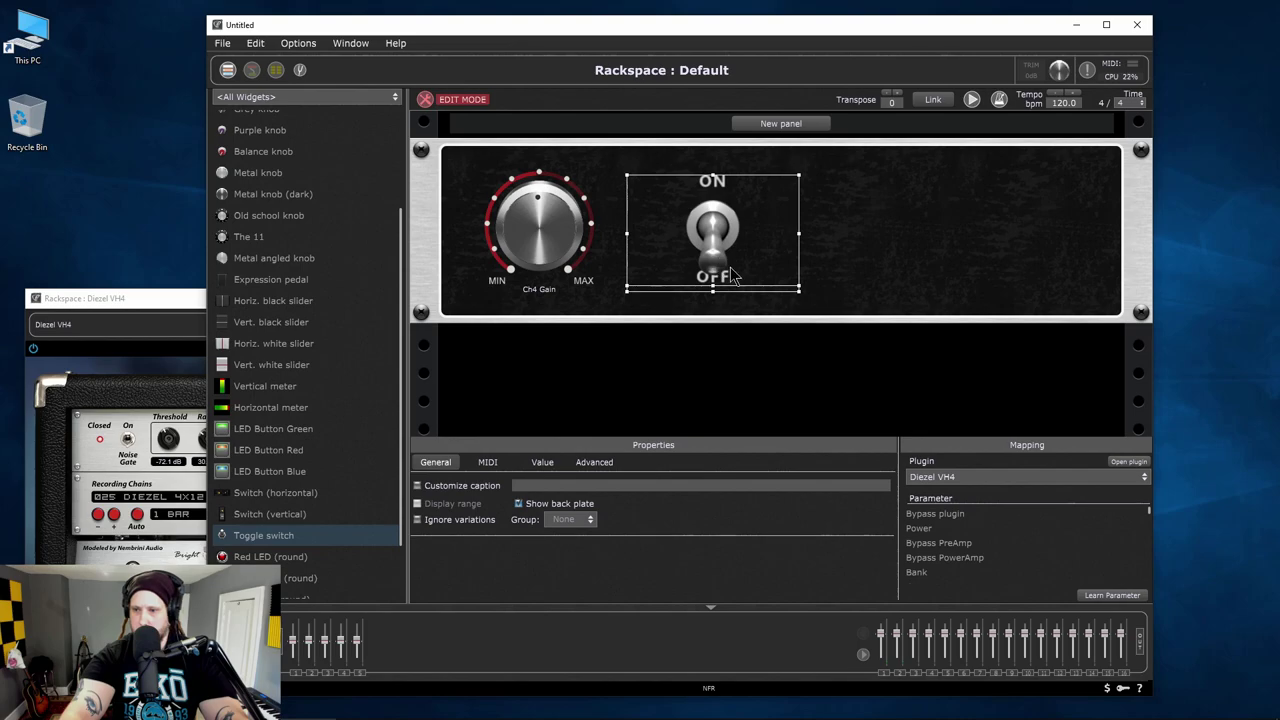
left_click(995, 477)
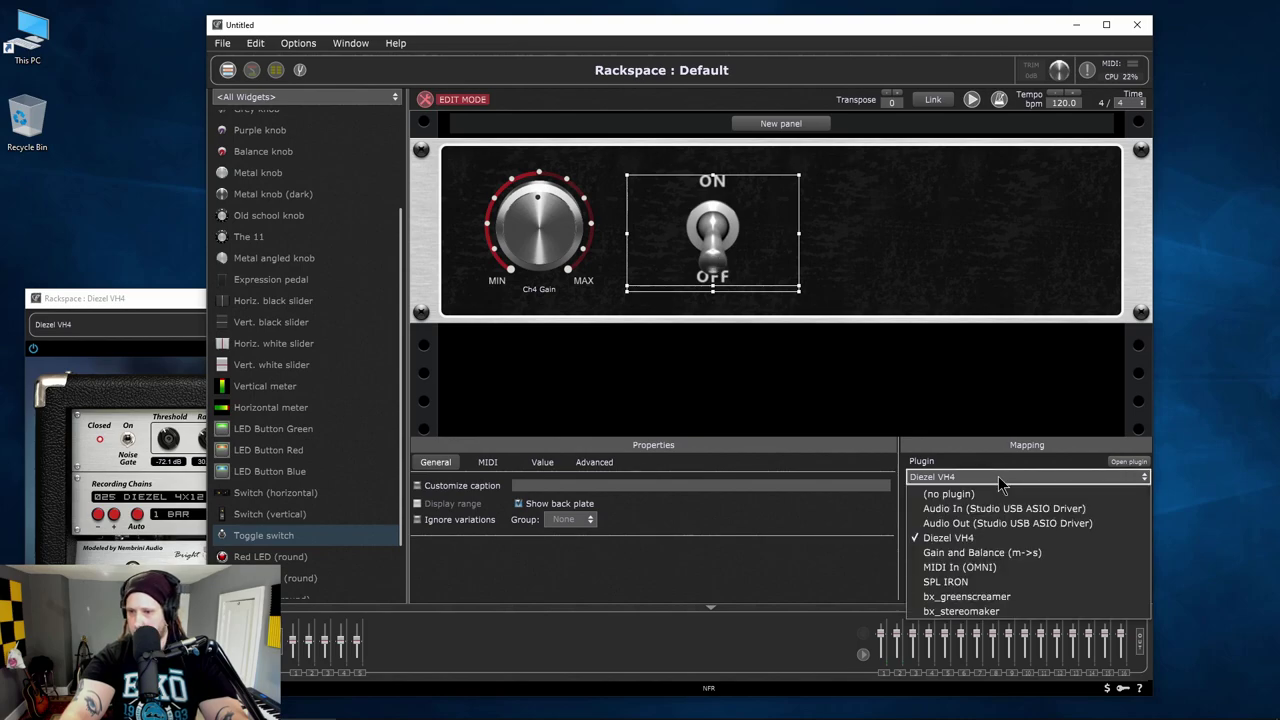
left_click(967, 544)
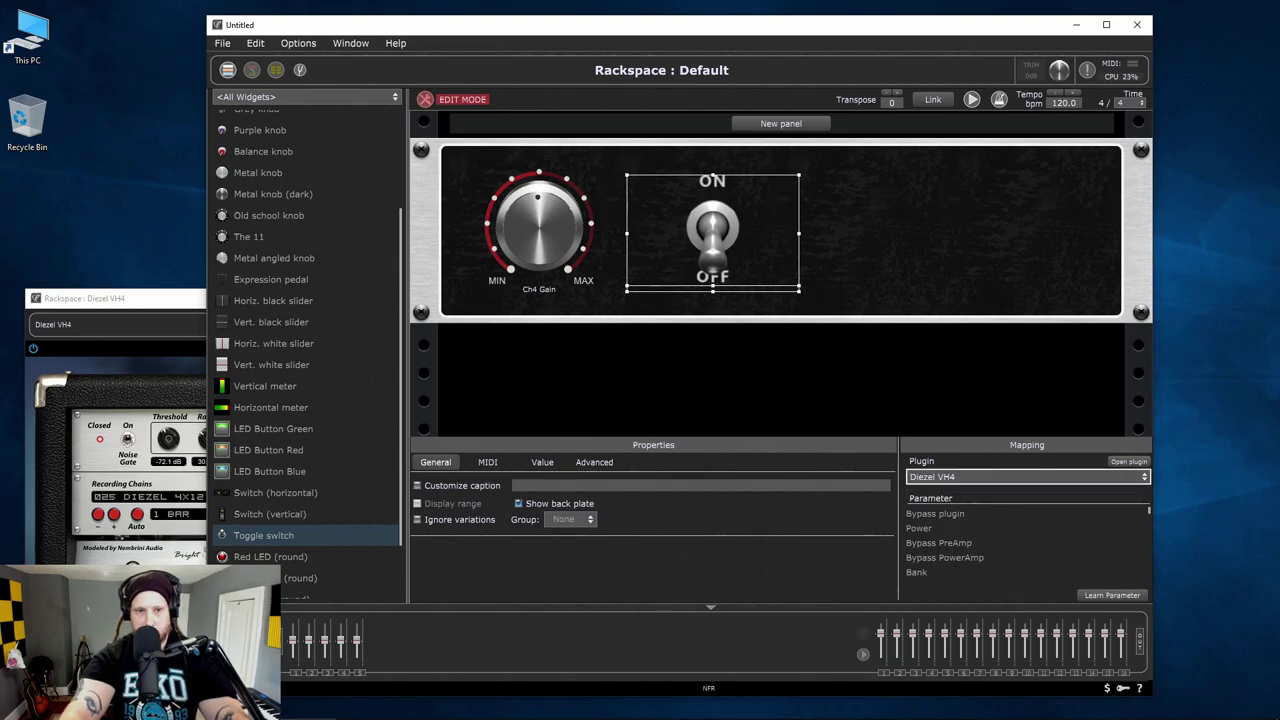
Map the toggle switch to the amp's Delay parameter using Learn Parameter, leaving the delay switched on.
left_click(73, 300)
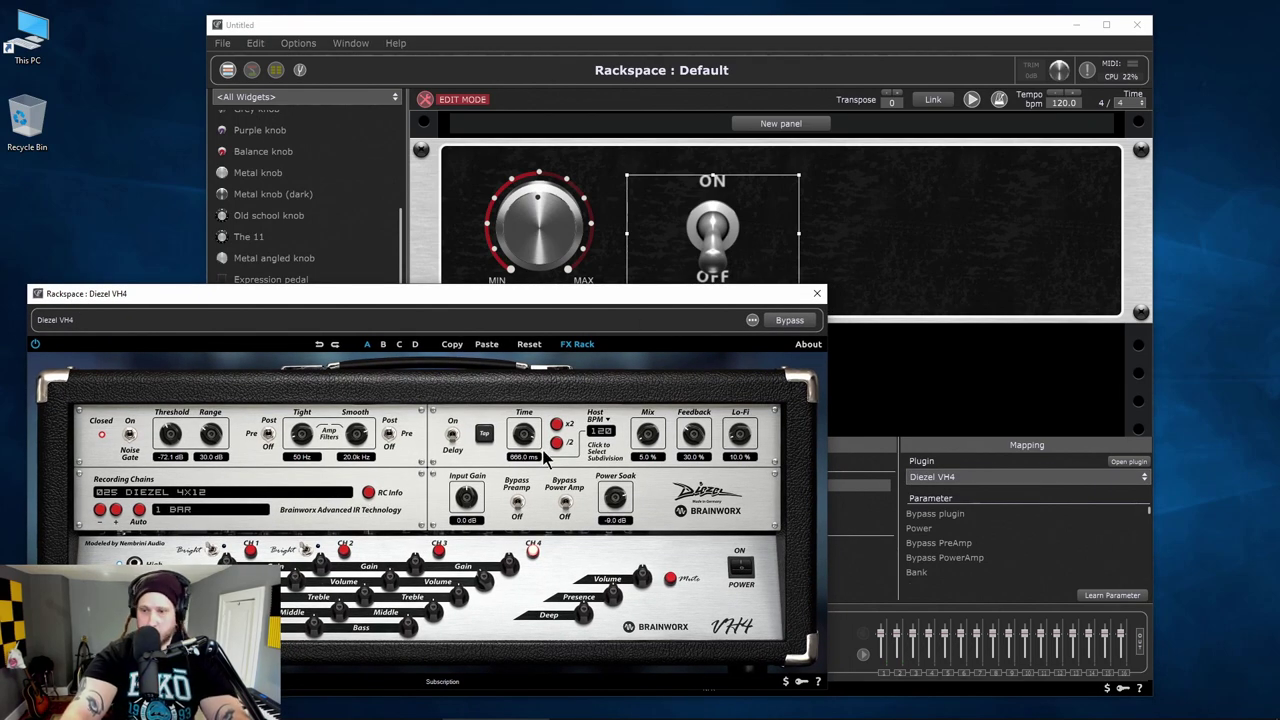
left_click(1099, 596)
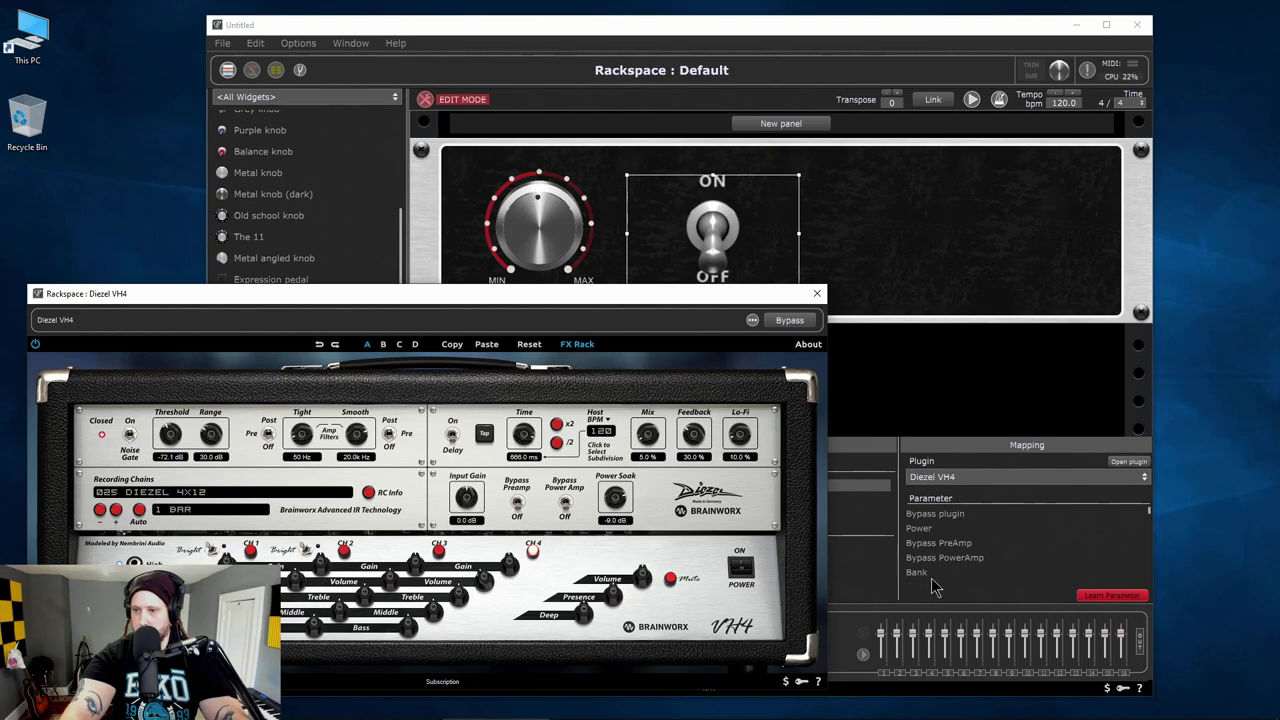
left_click(452, 437)
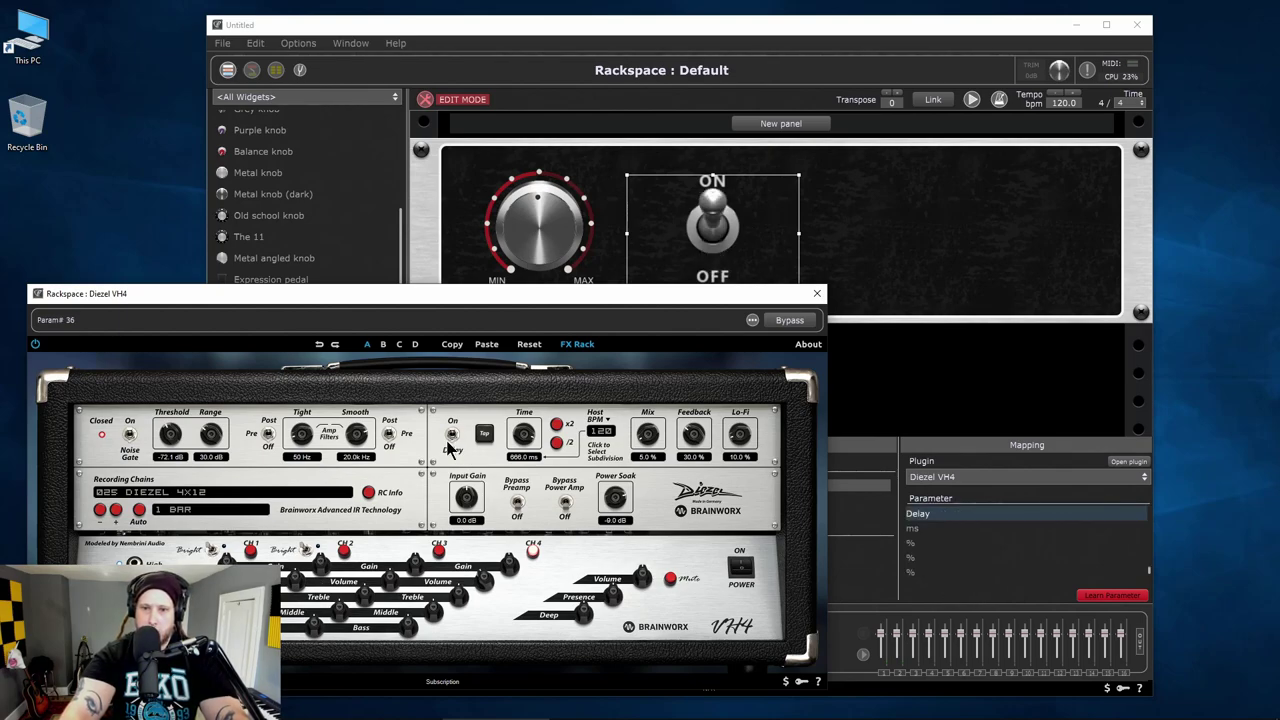
left_click(453, 438)
left_click(453, 438)
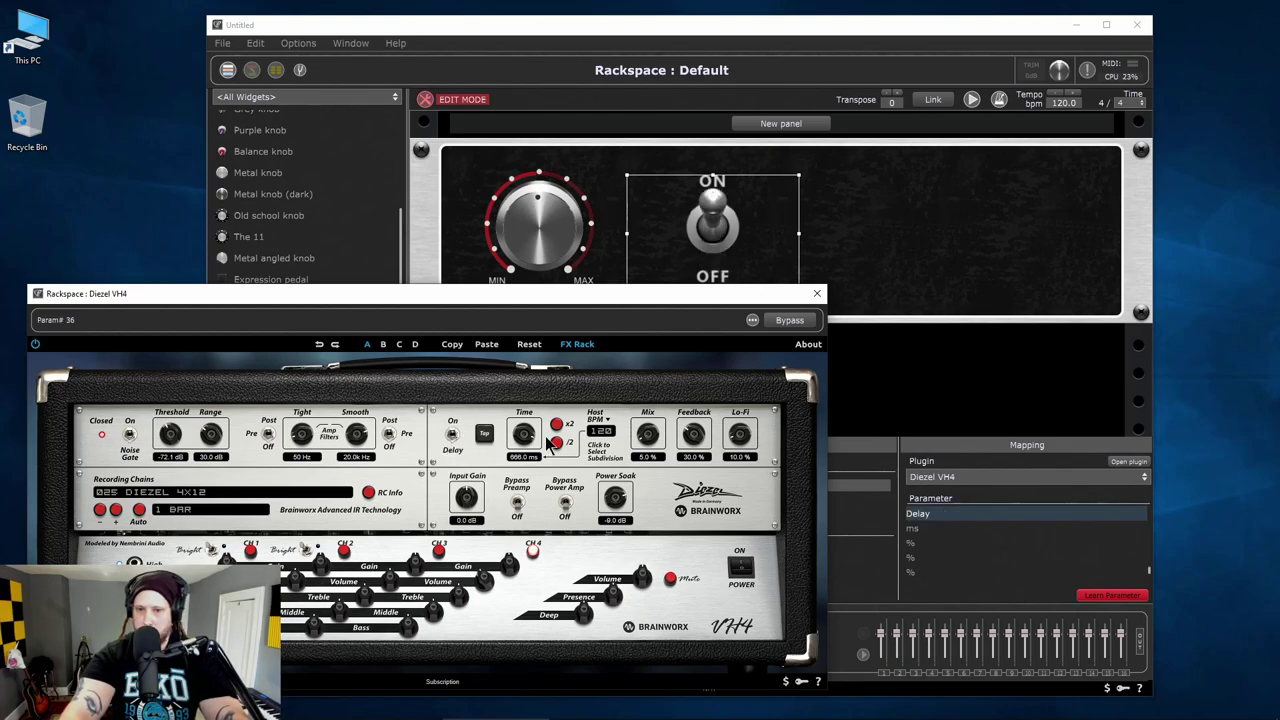
left_click_drag(800, 297, 810, 313)
left_click(711, 213)
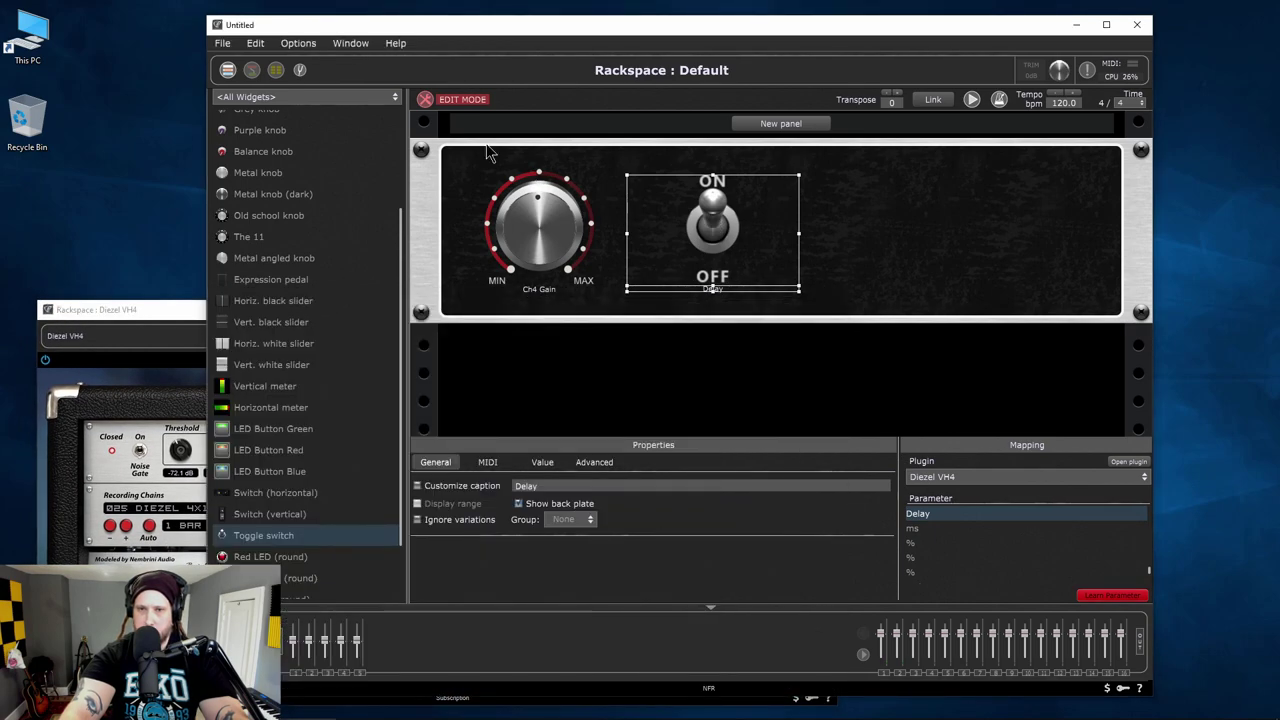
Leave edit mode, test the Delay switch off and on against the Diezel VH4 amp, and close the amp window.
left_click(426, 100)
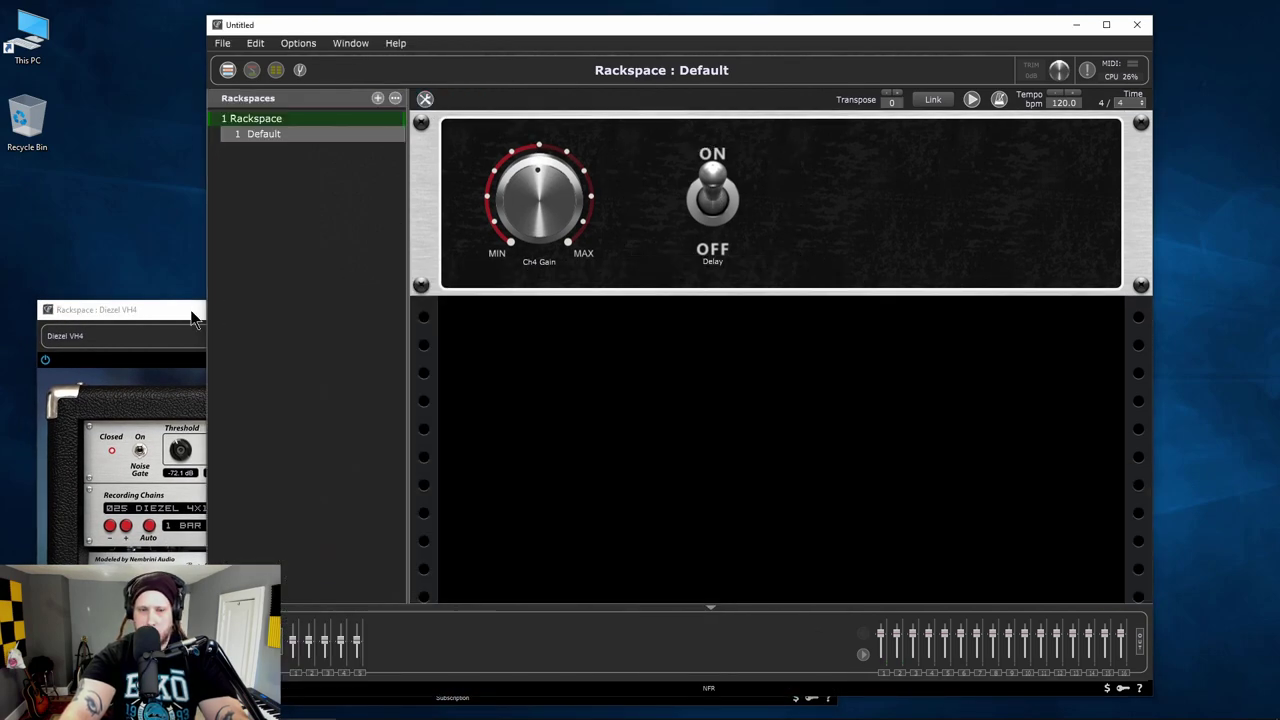
left_click(720, 200)
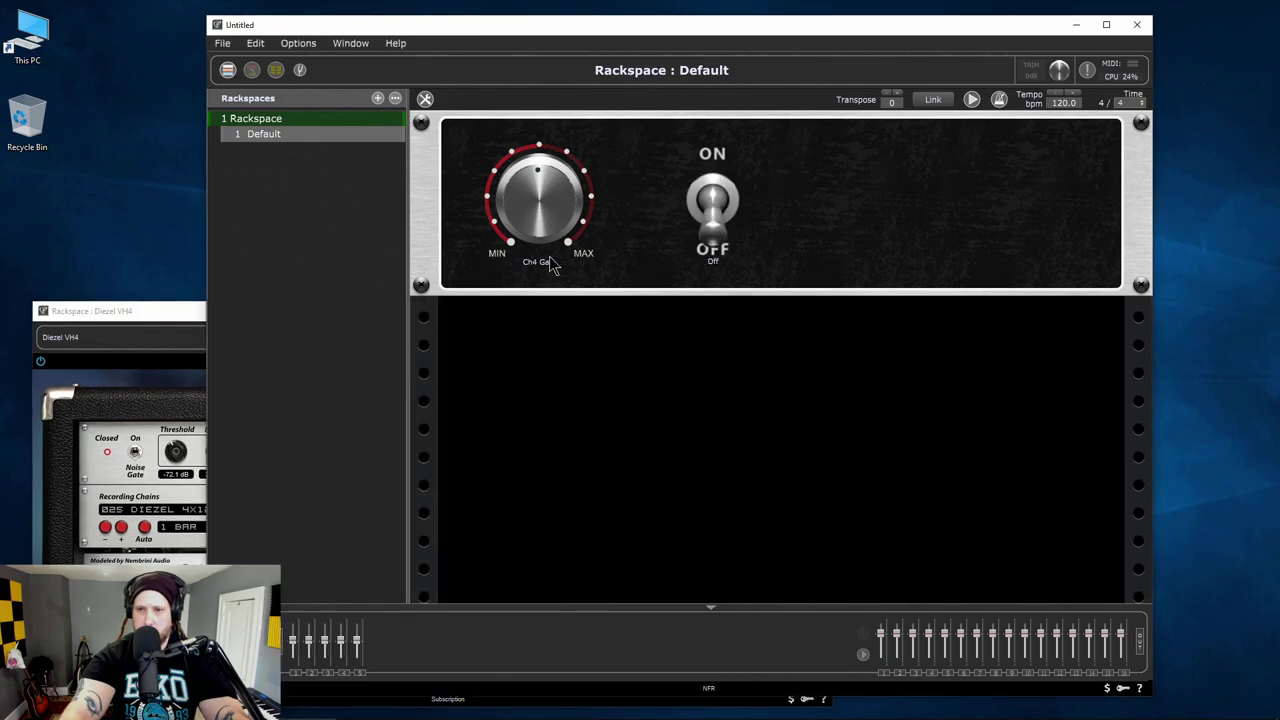
left_click(152, 314)
left_click(728, 200)
left_click(96, 322)
left_click(822, 310)
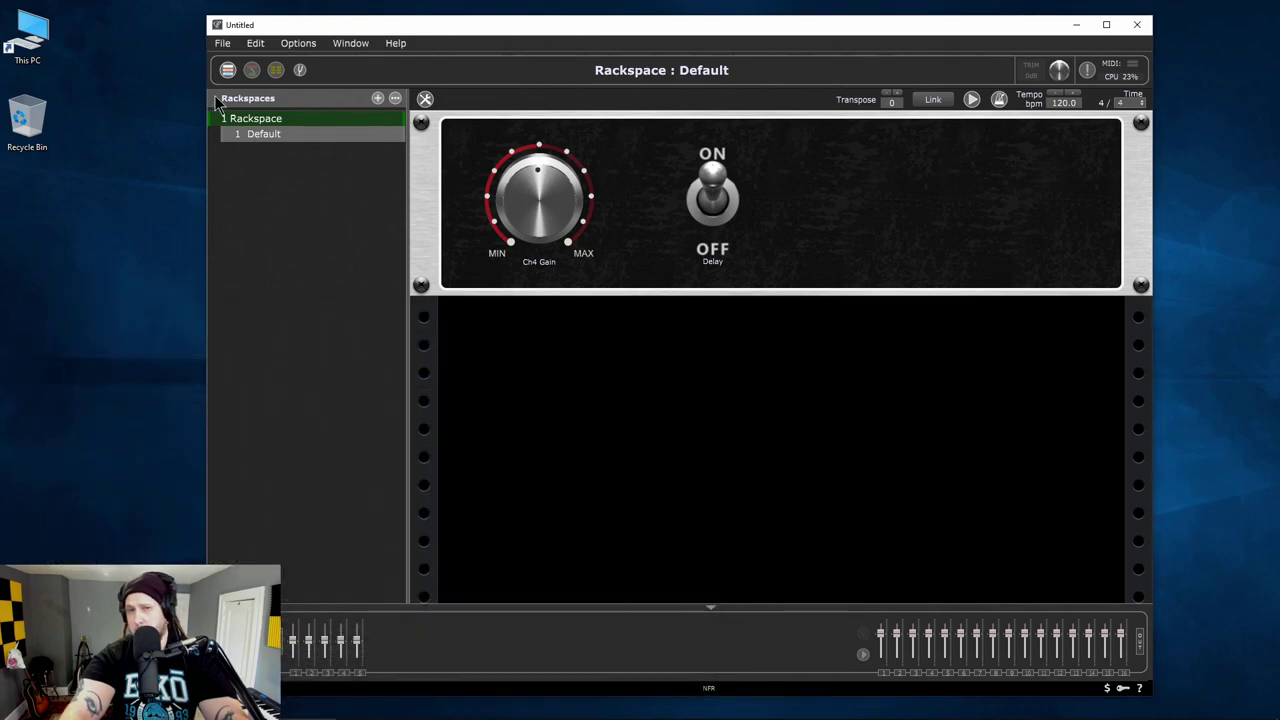
Show the wiring view, inspect the Diezel VH4 amp window, close it, and return to the front panel.
left_click(252, 70)
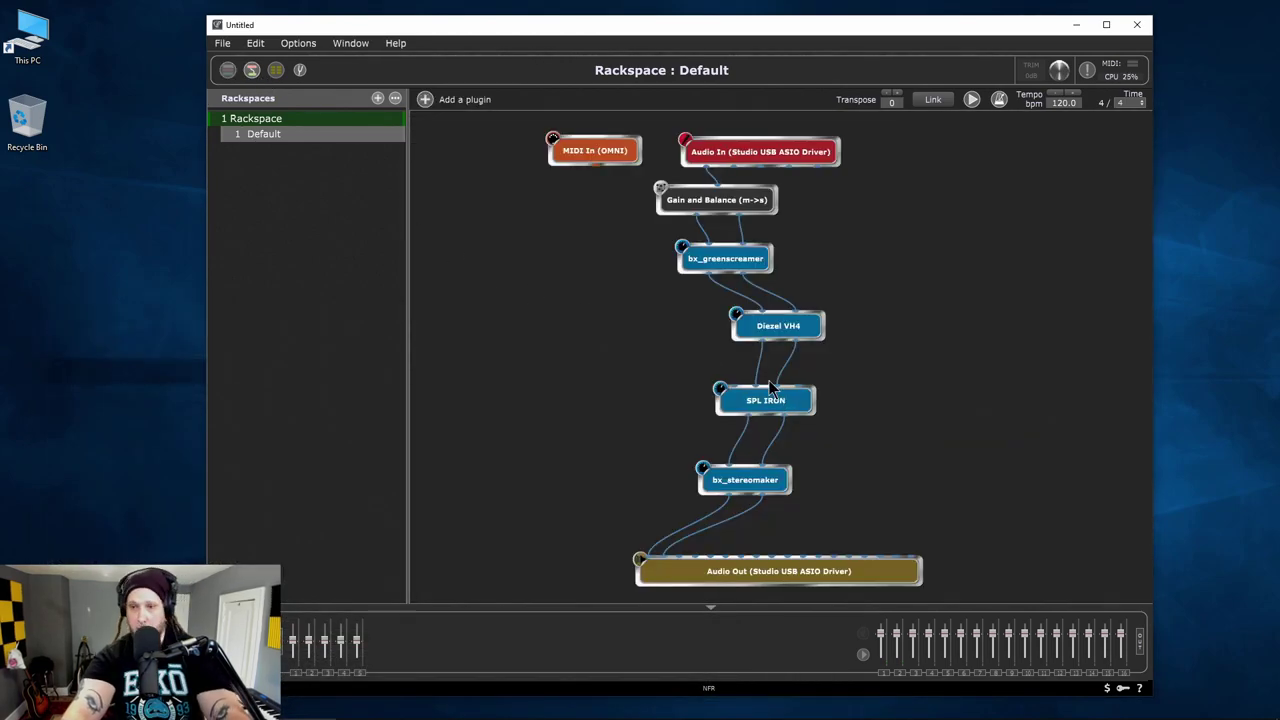
double_click(773, 331)
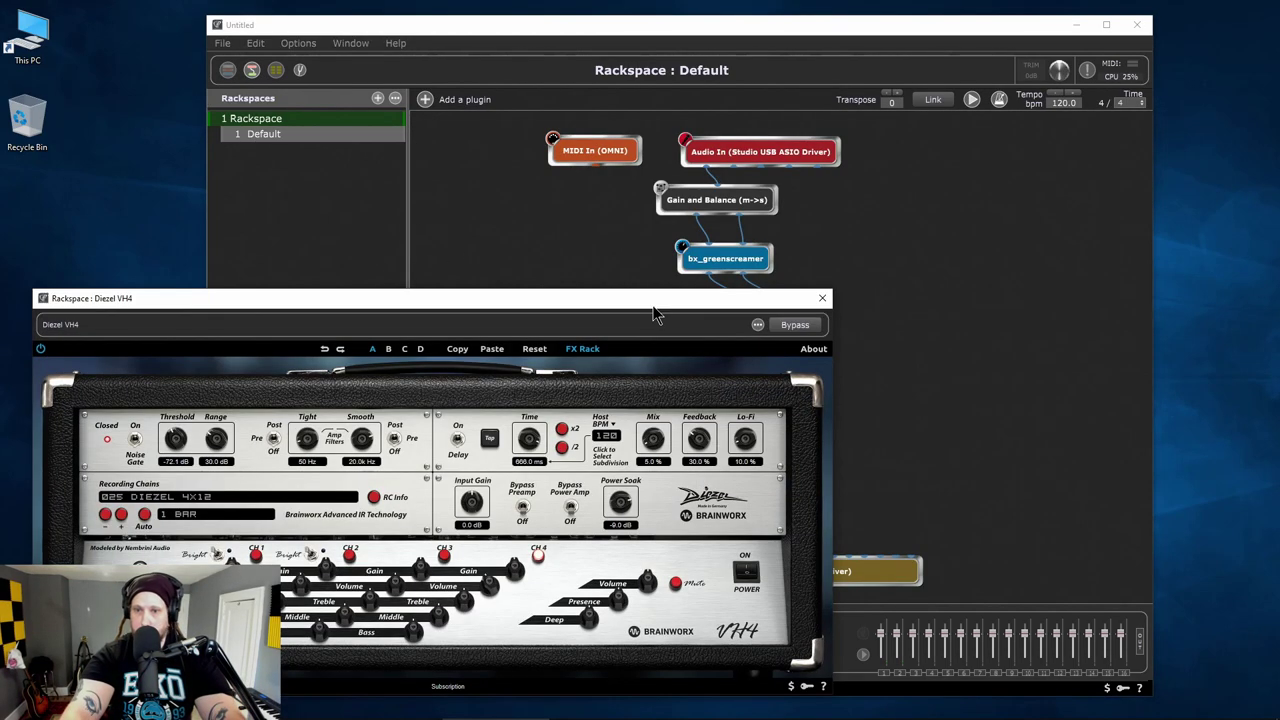
left_click(822, 298)
left_click(228, 70)
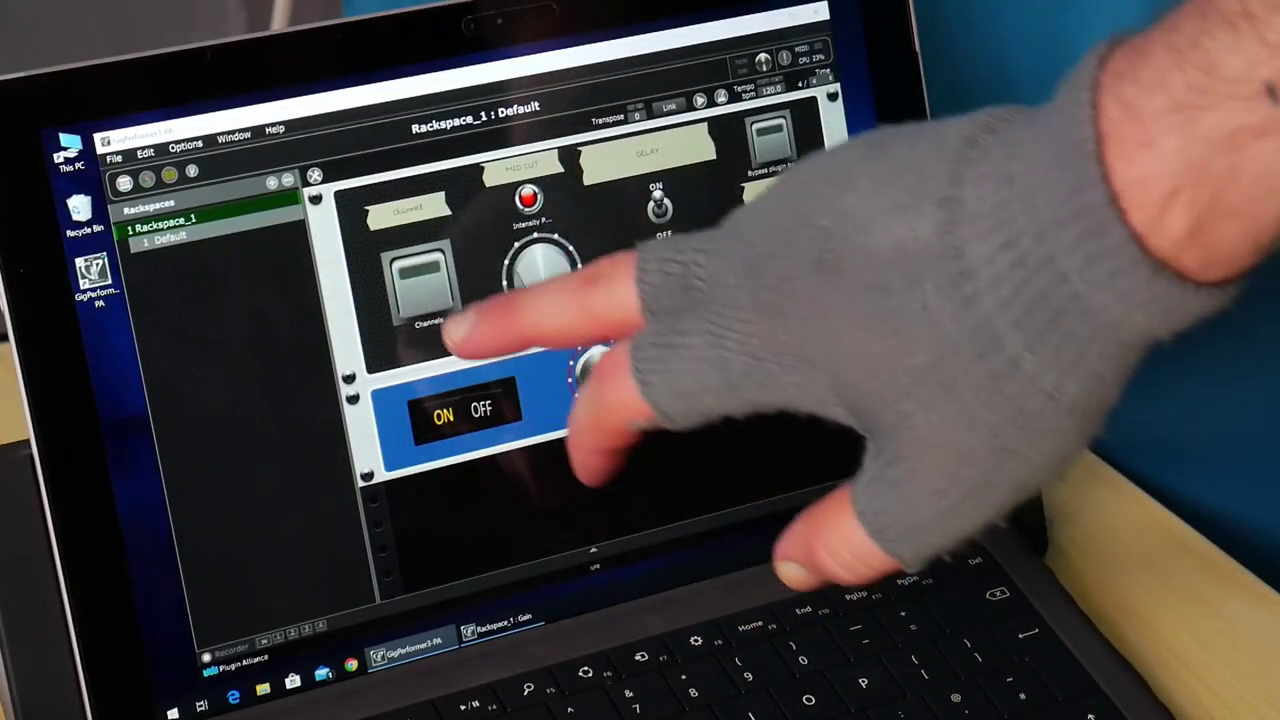
Turn on the channel button in the upper panel of Rackspace_1.
left_click(422, 283)
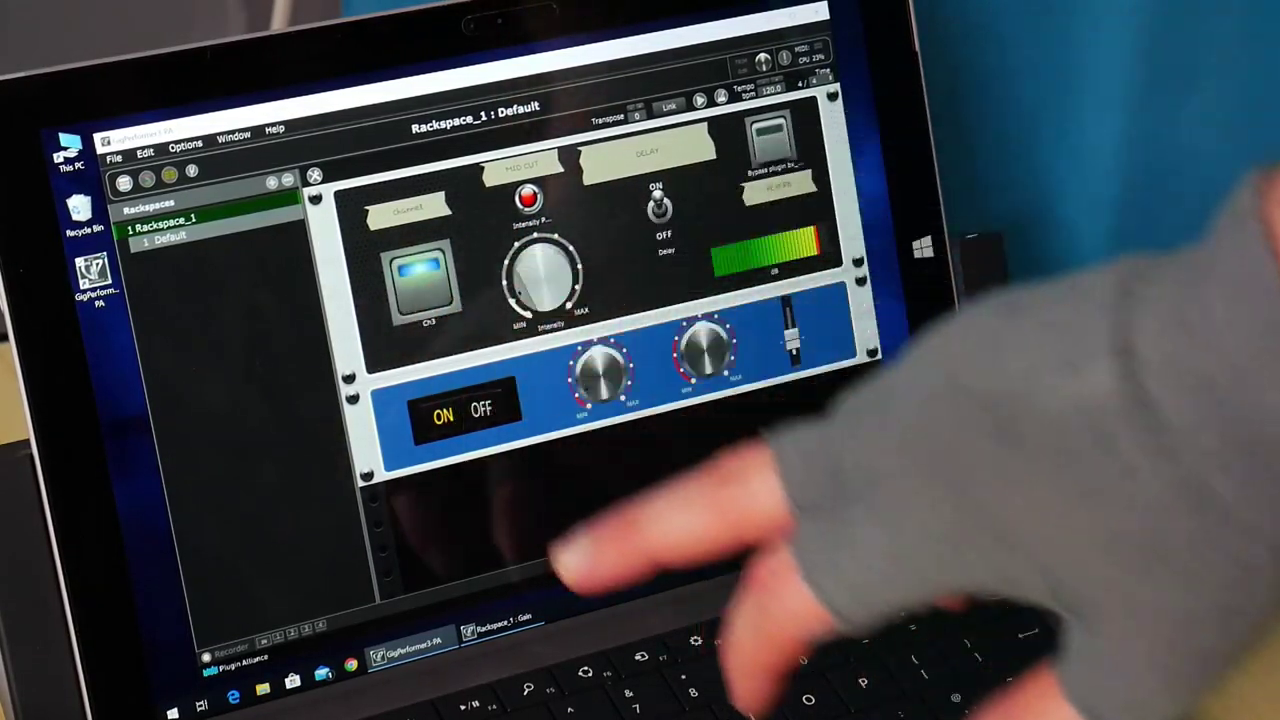
Adjust the Intensity knob in the upper panel of Rackspace_1.
left_click(541, 246)
left_click_drag(543, 236, 600, 163)
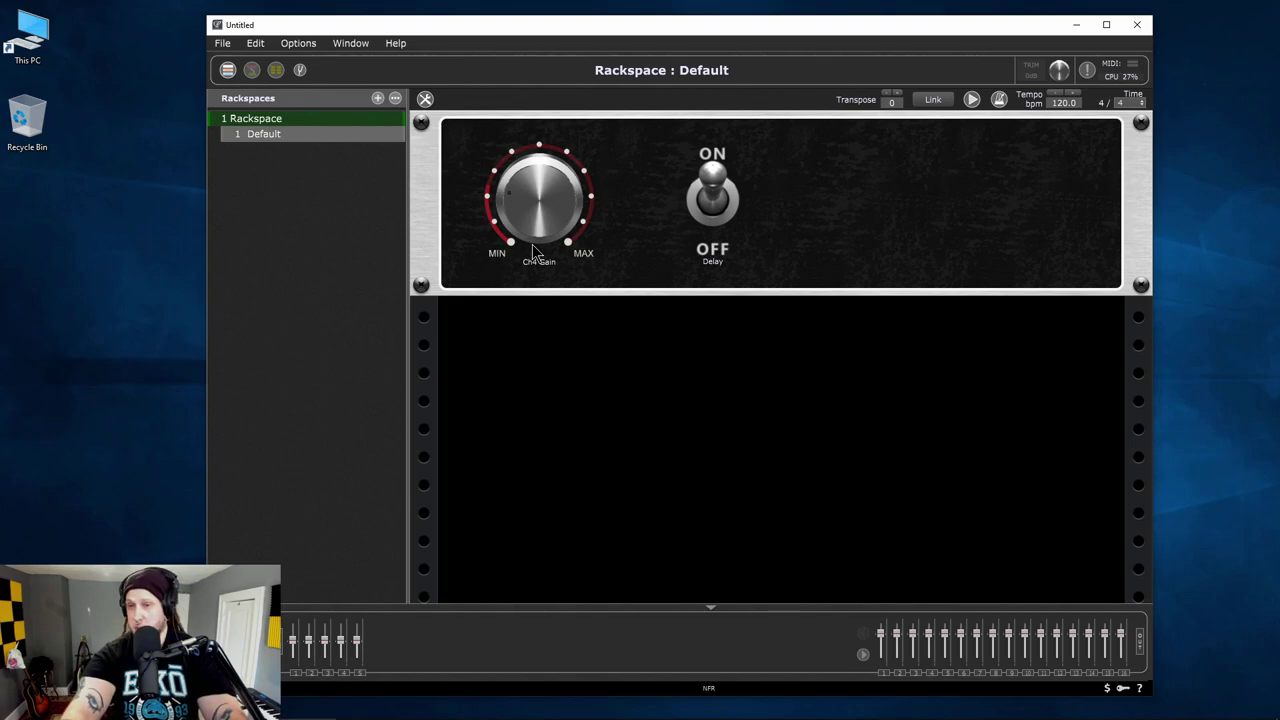
Review the General, Global MIDI, OSC, Audio I/O and Advanced options, including multi-instance support, and close the options window.
left_click(298, 43)
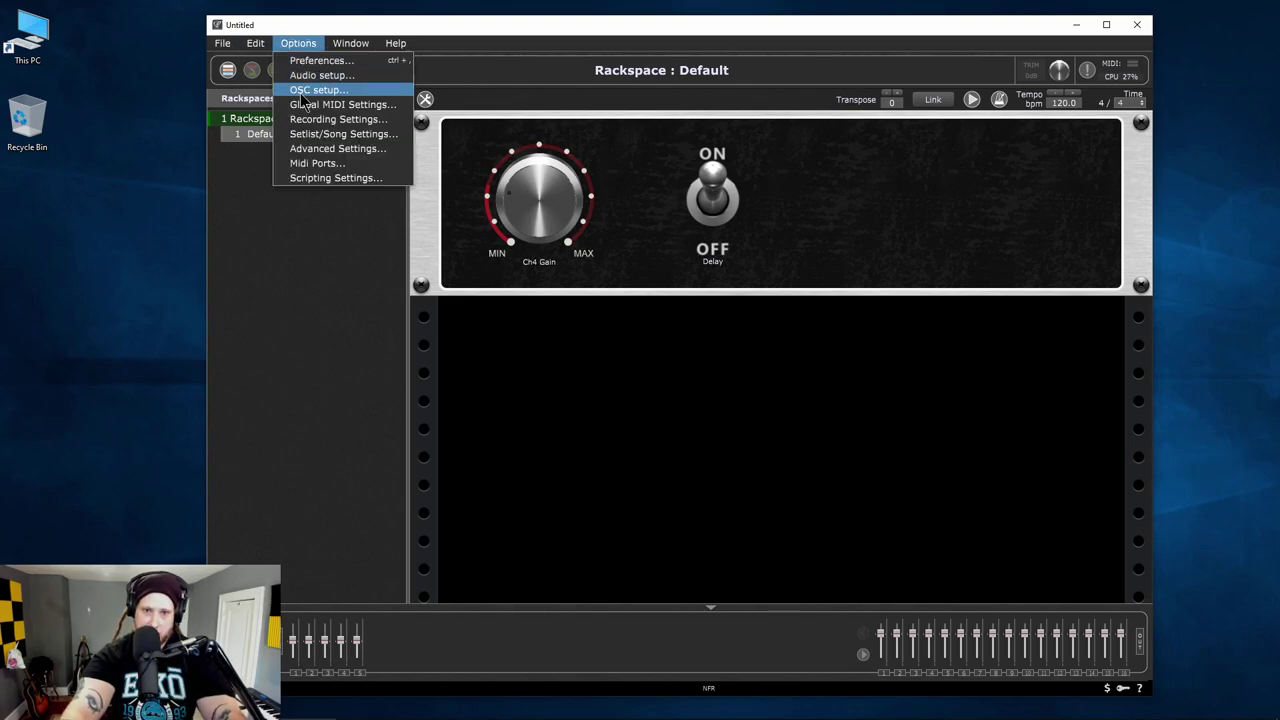
left_click(313, 60)
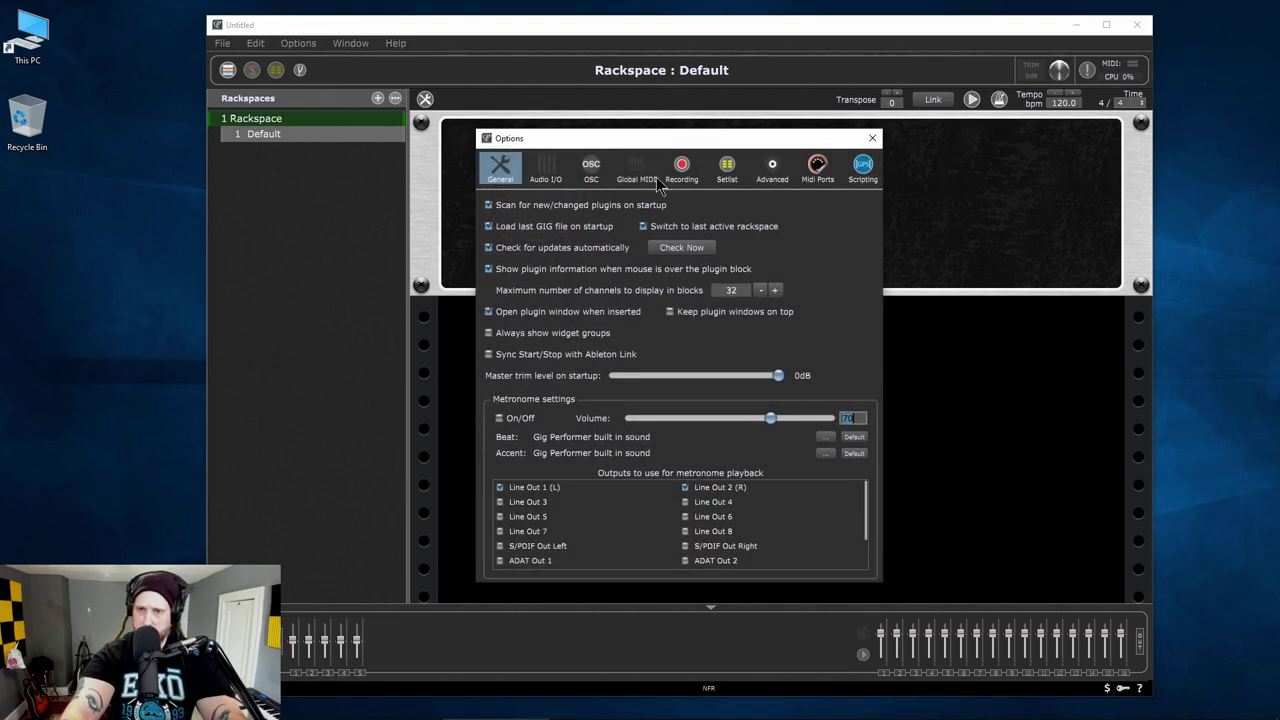
left_click(636, 172)
left_click(595, 172)
left_click(548, 171)
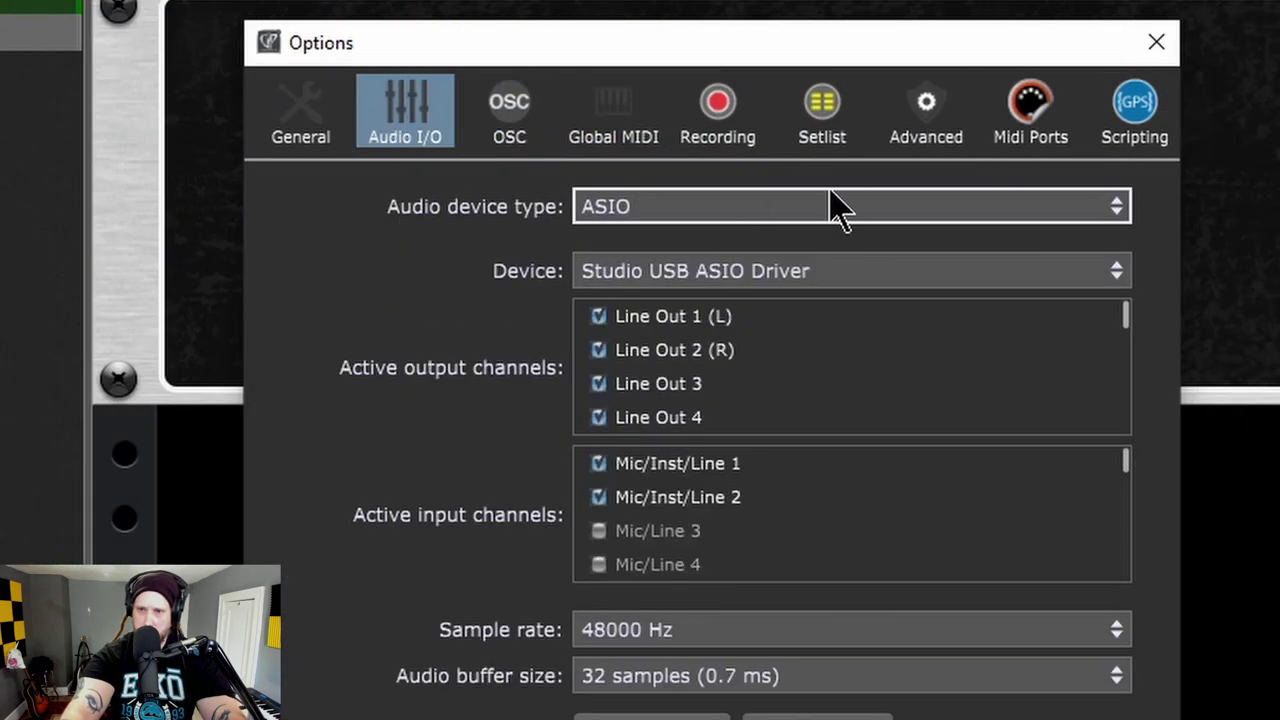
left_click(925, 112)
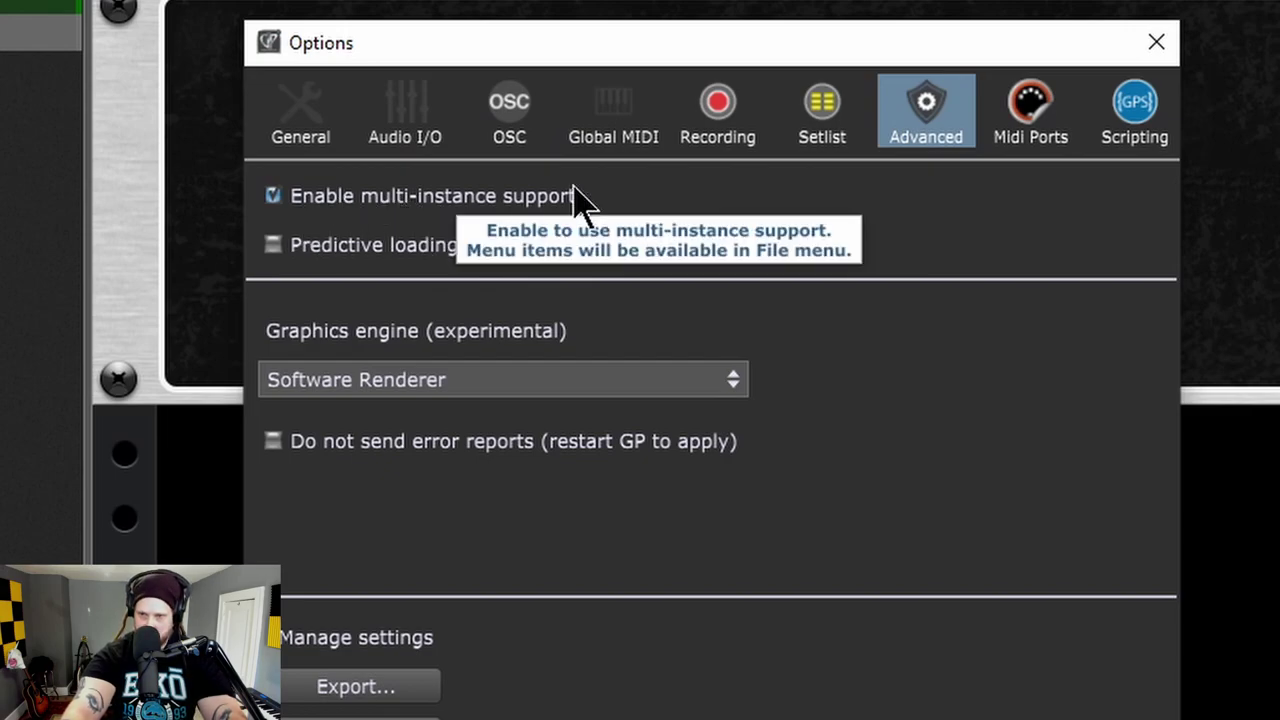
left_click(1160, 44)
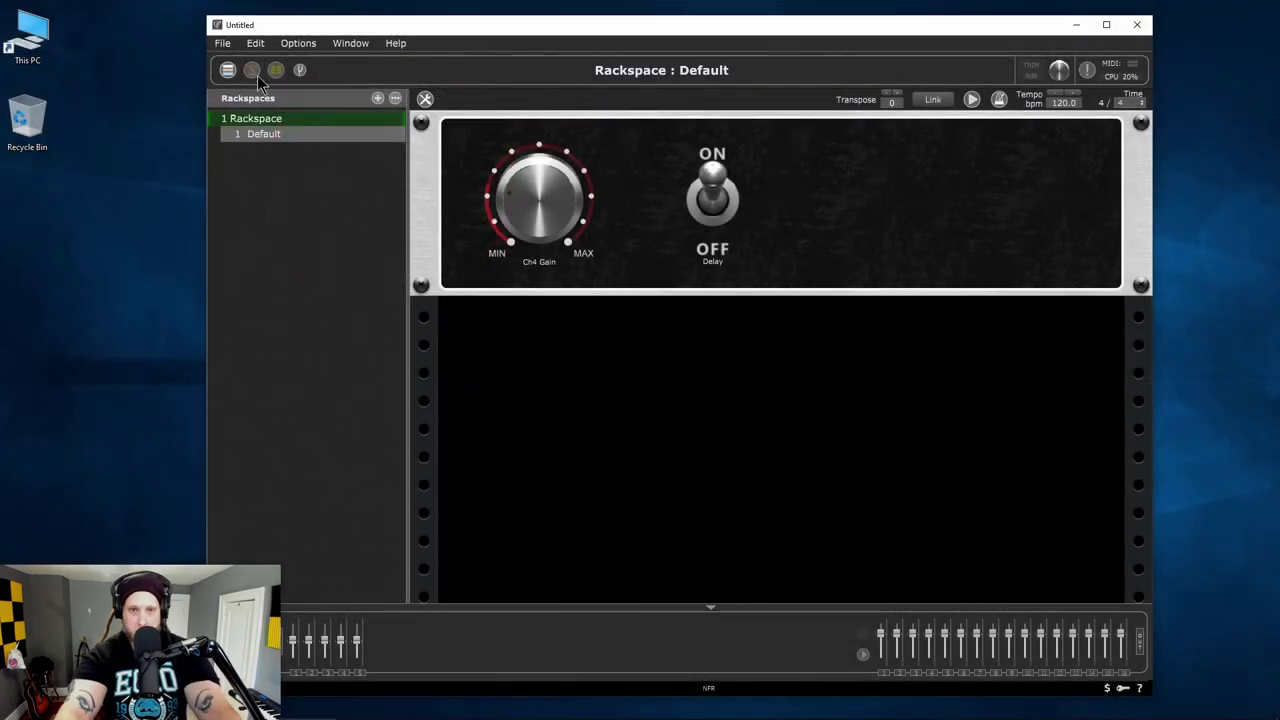
Create a new Gig Performer instance named bass and dismiss the notice about the new instance.
left_click(253, 71)
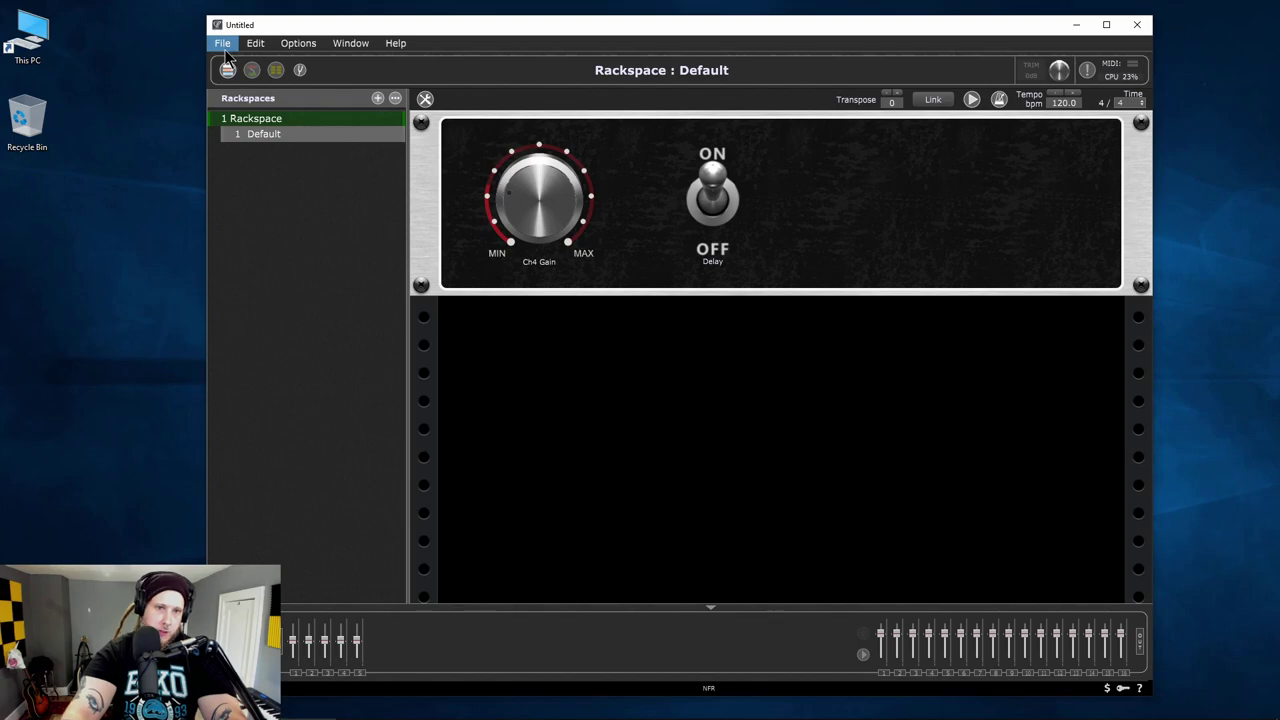
left_click(222, 43)
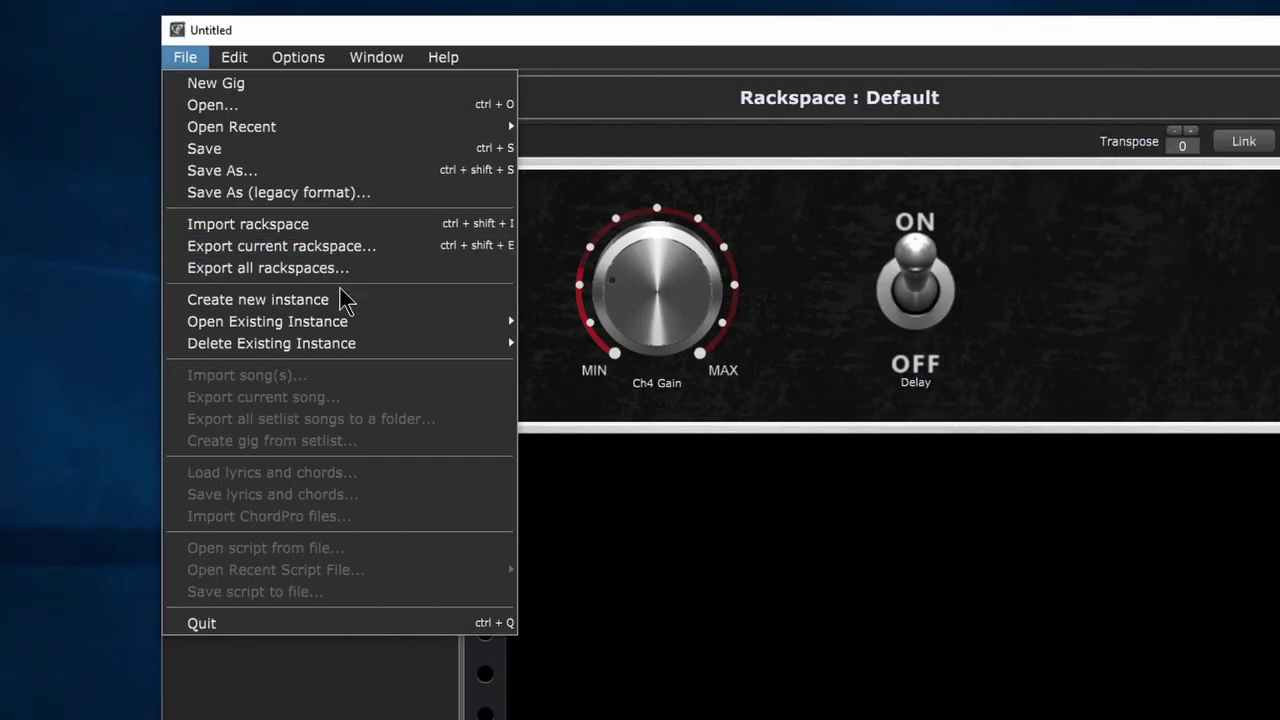
left_click(306, 297)
left_click(820, 558)
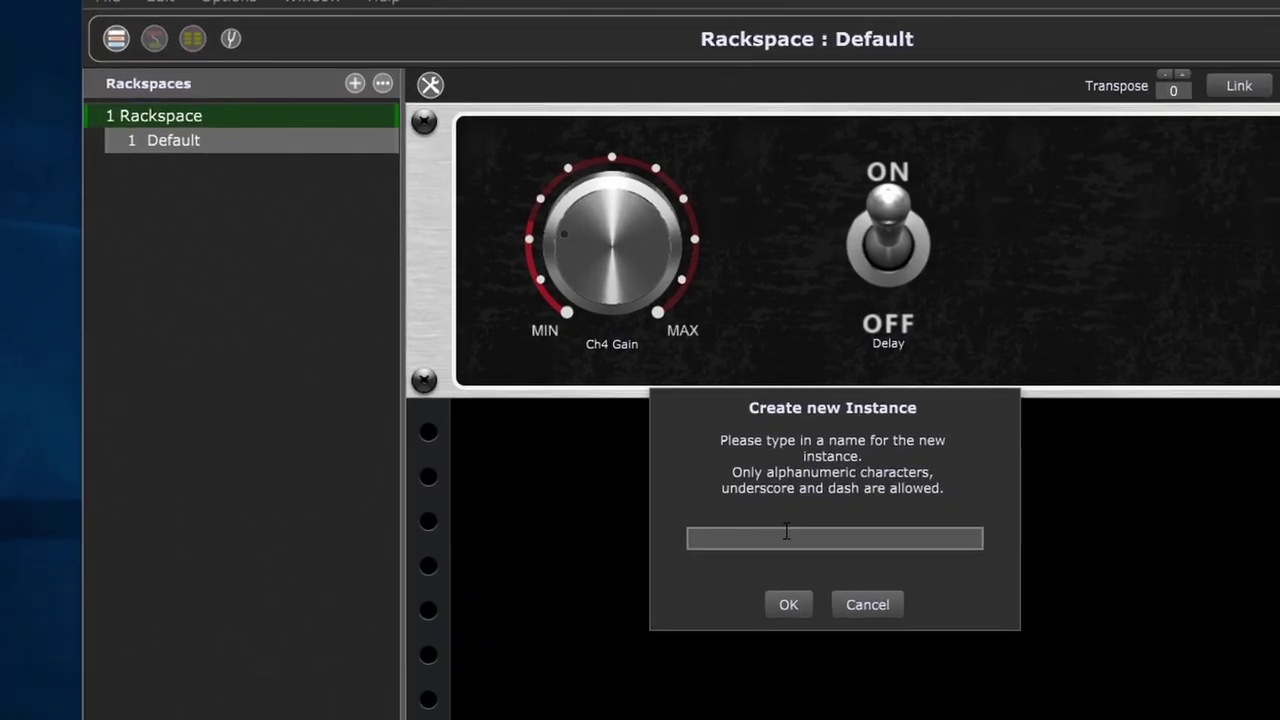
type("bss")
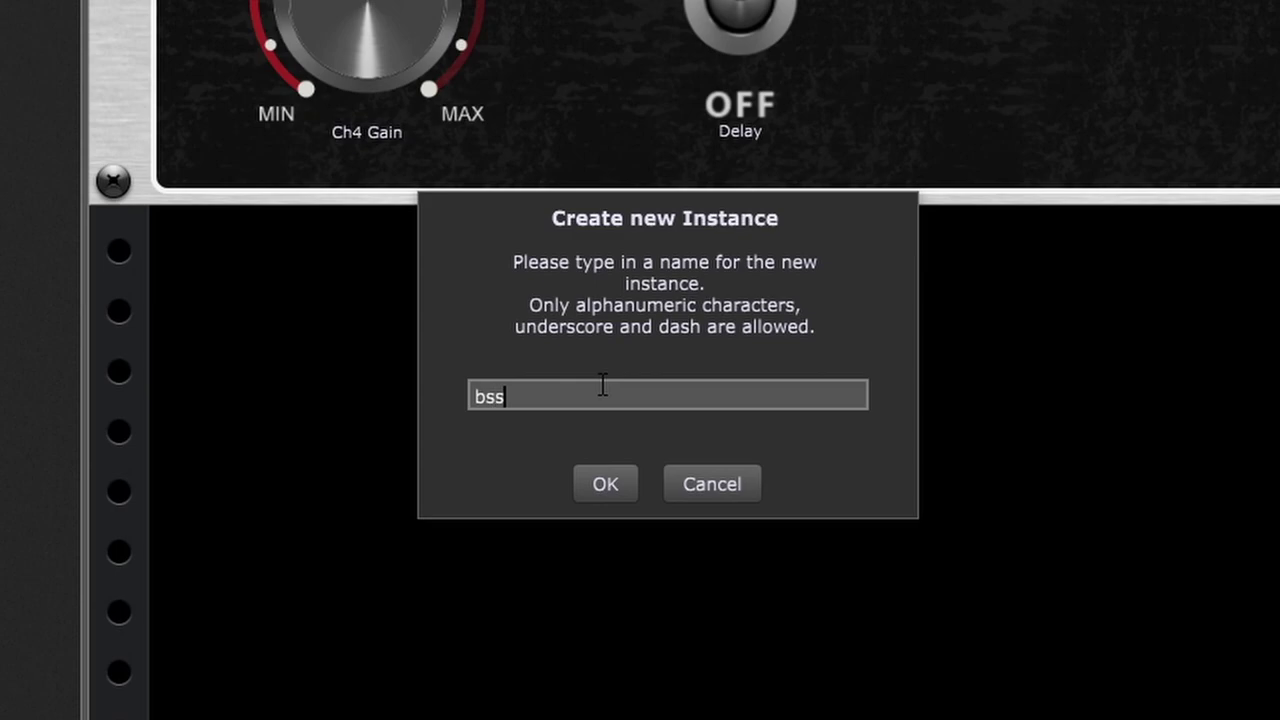
type("ass")
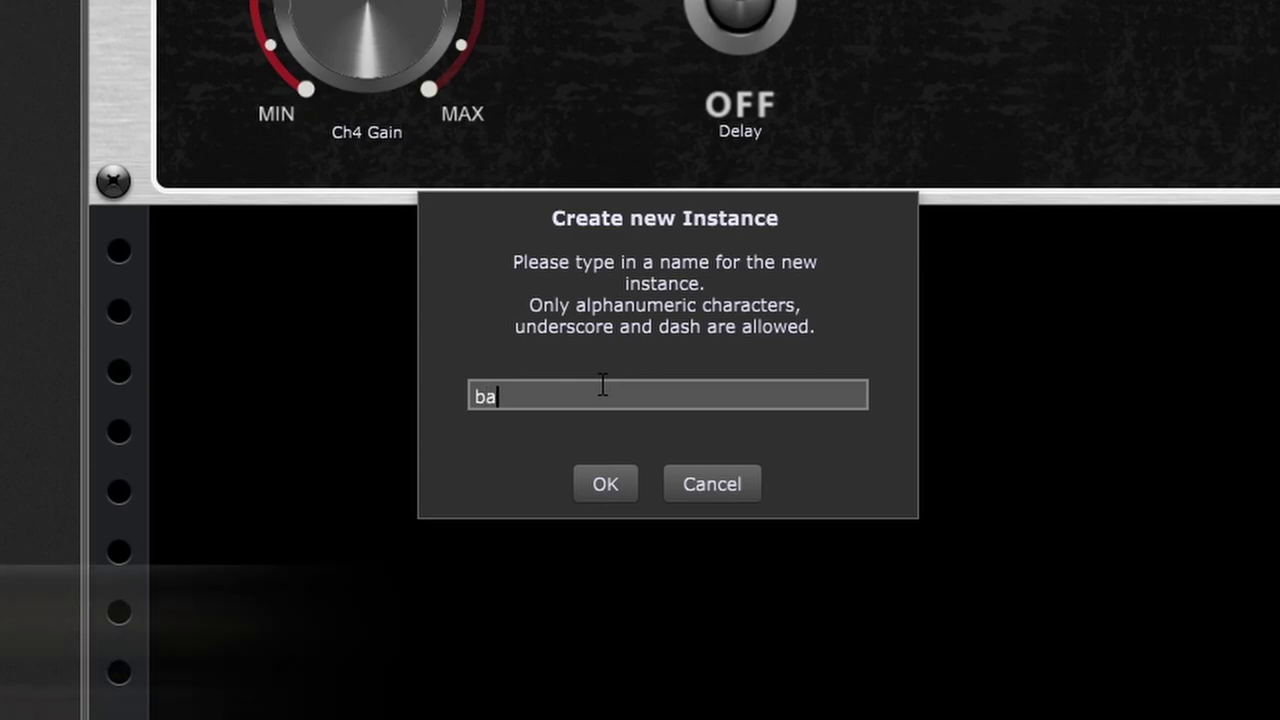
left_click(605, 484)
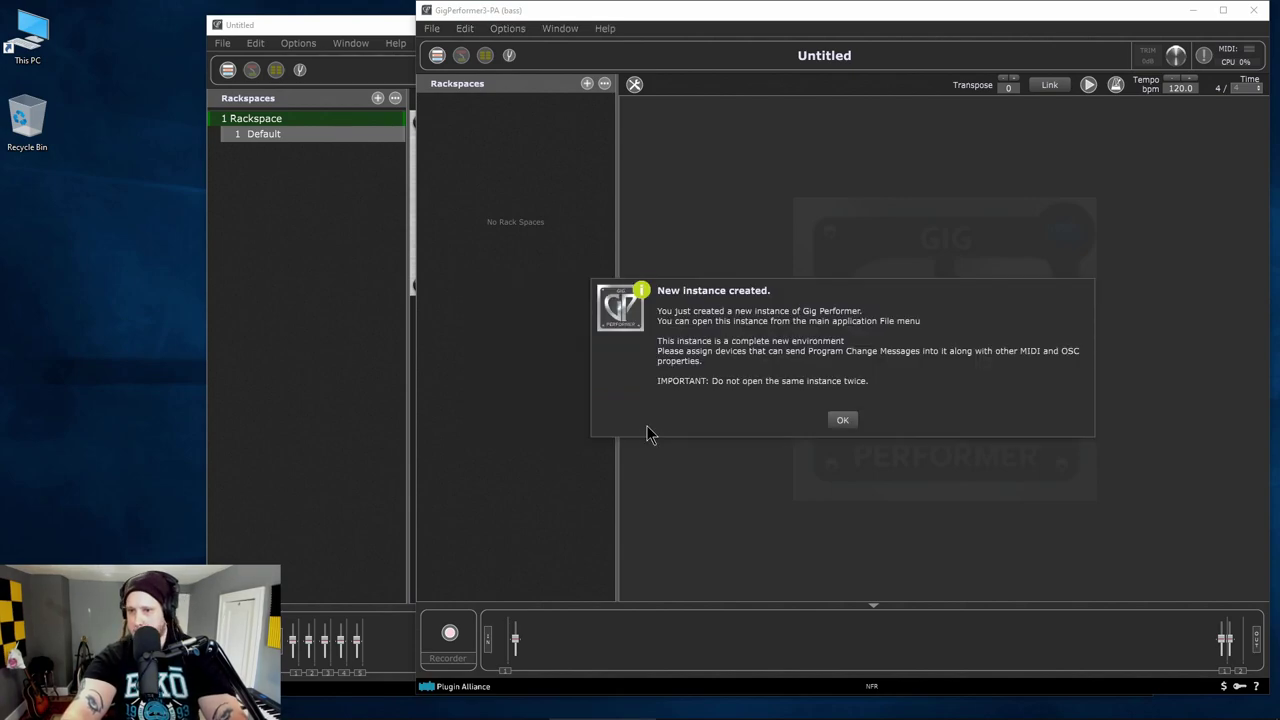
left_click(843, 420)
Arrange the original window and the bass instance window side by side, keeping the bass instance in front.
left_click_drag(386, 26, 212, 30)
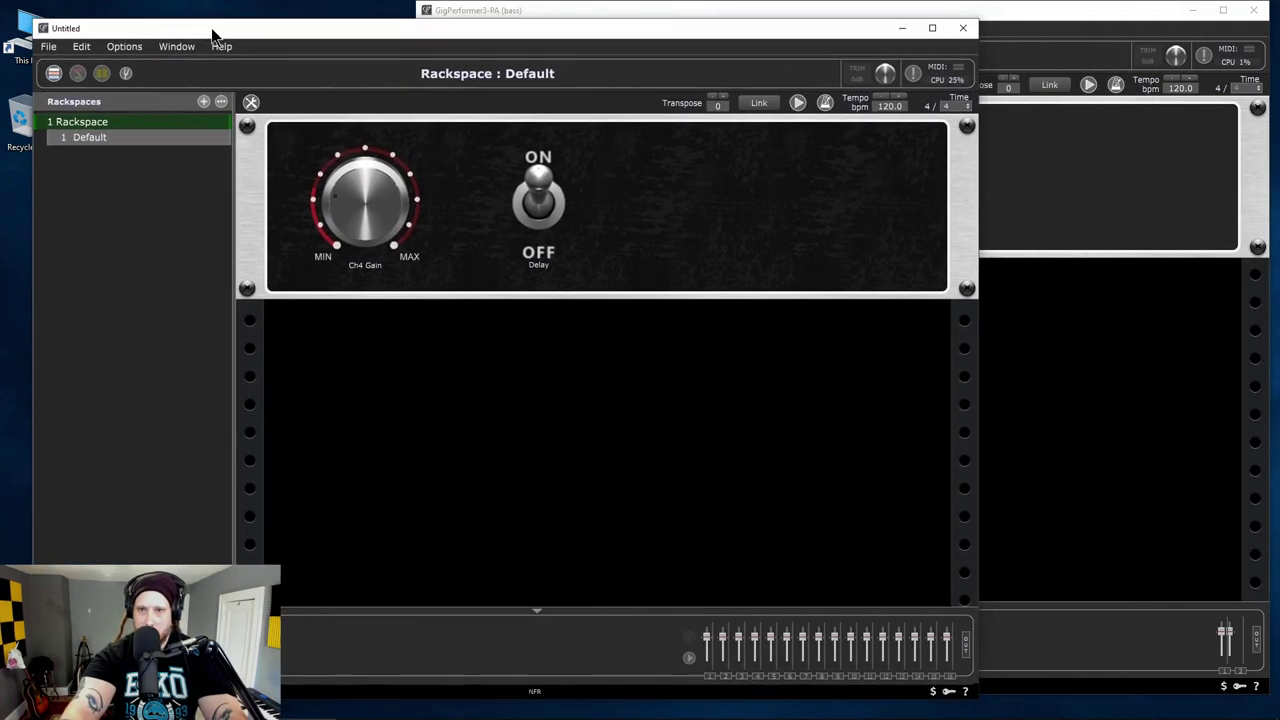
left_click_drag(1010, 14, 1016, 42)
left_click_drag(358, 32, 335, 44)
left_click(1009, 45)
left_click(991, 53)
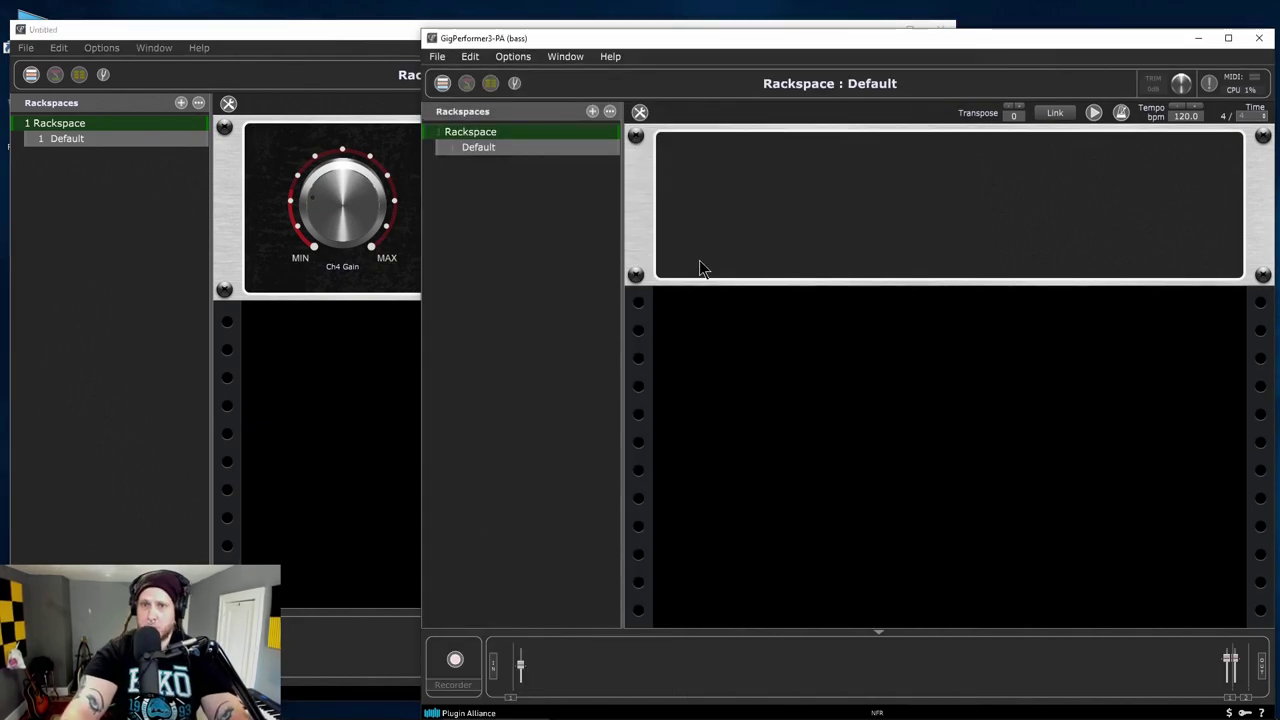
Set the bass instance's audio device to Komplete Audio 6 in the audio setup and apply the settings.
left_click(513, 56)
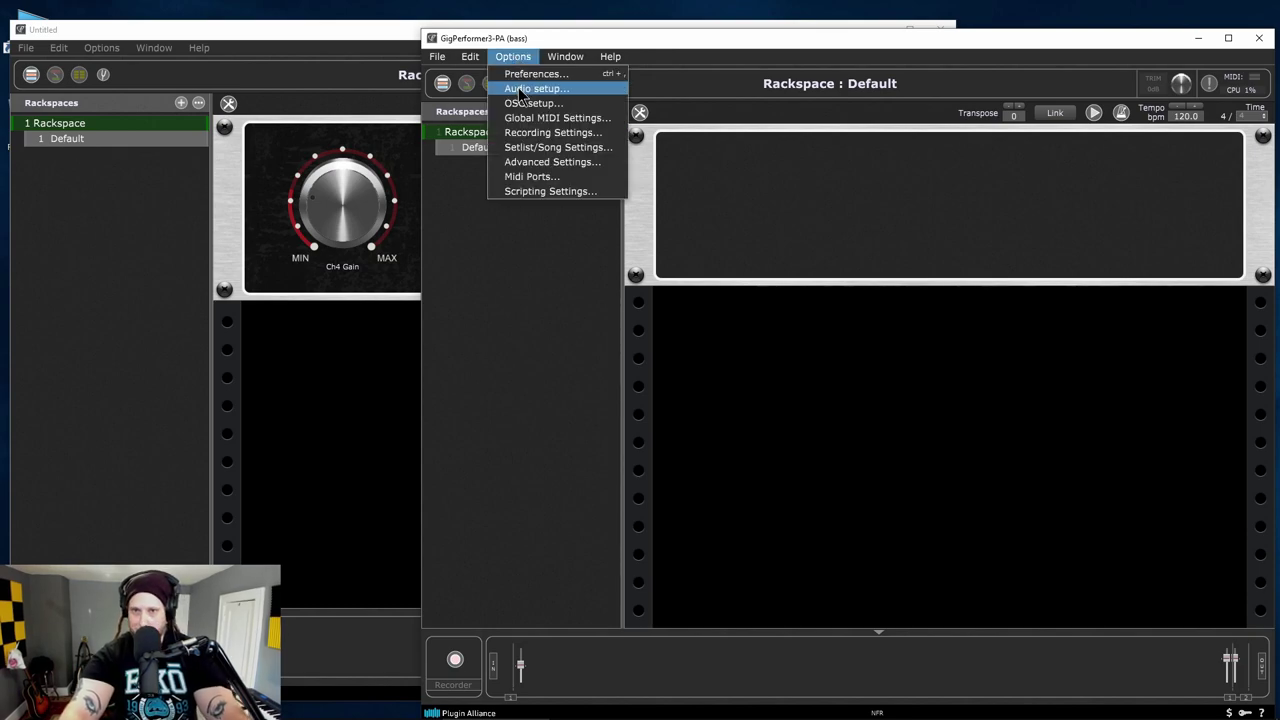
left_click(520, 89)
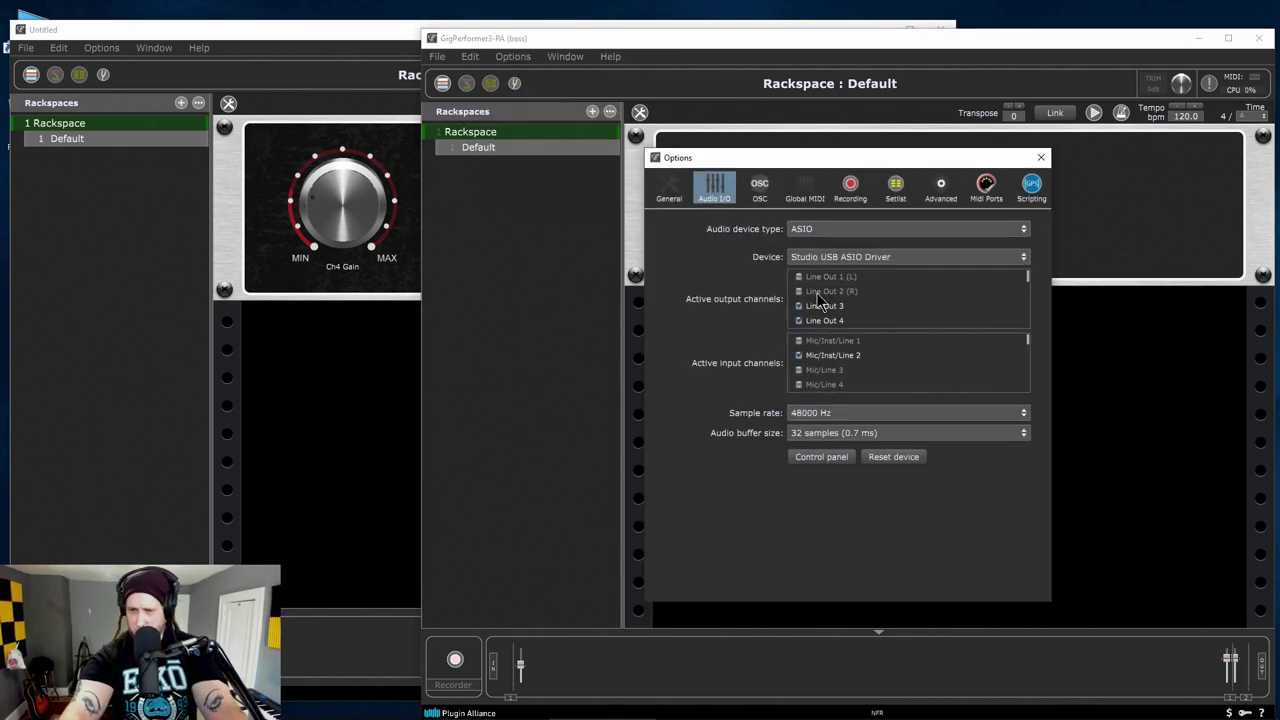
left_click(853, 258)
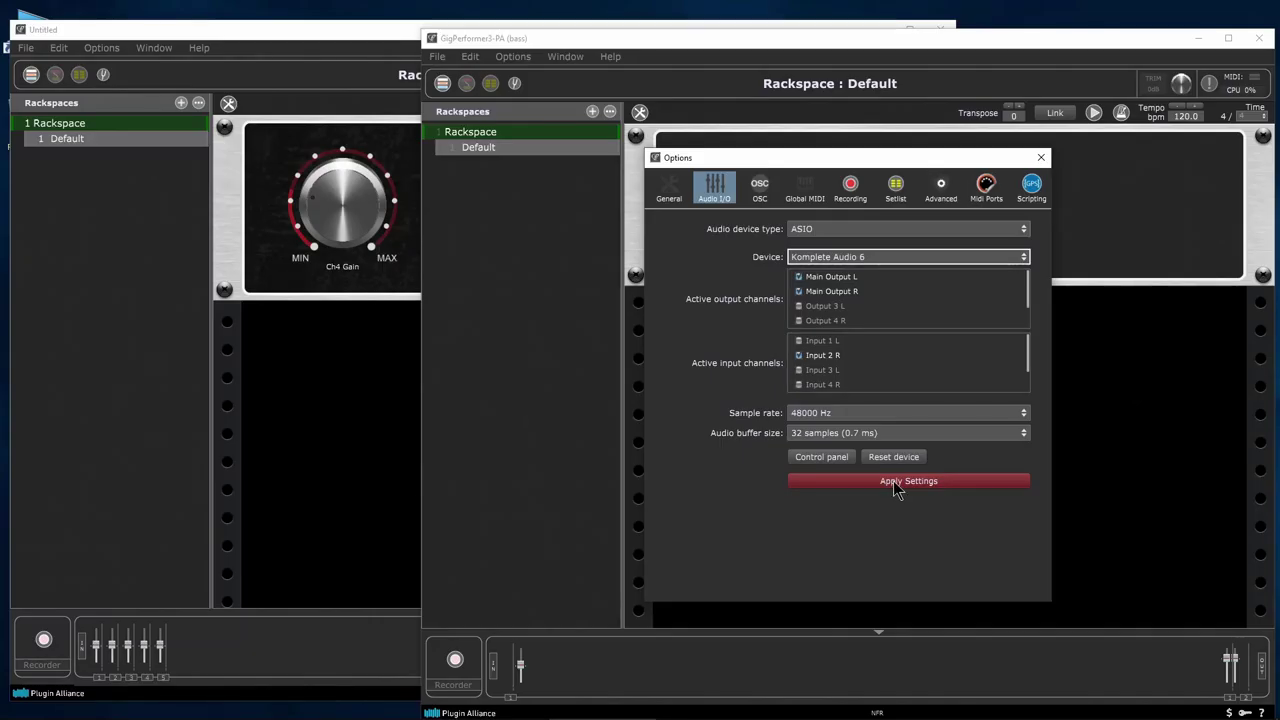
left_click(903, 488)
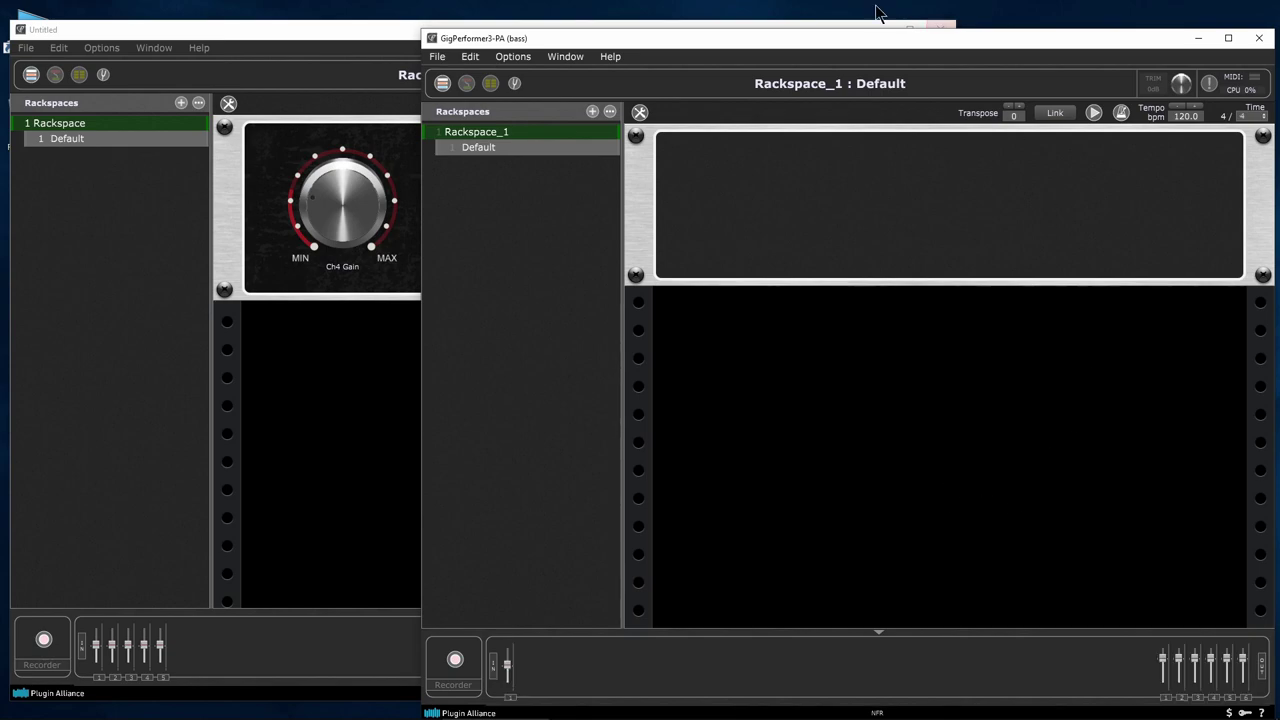
Create a new gig in the bass instance from an Ampeg template in the Bass category.
left_click_drag(672, 44, 650, 48)
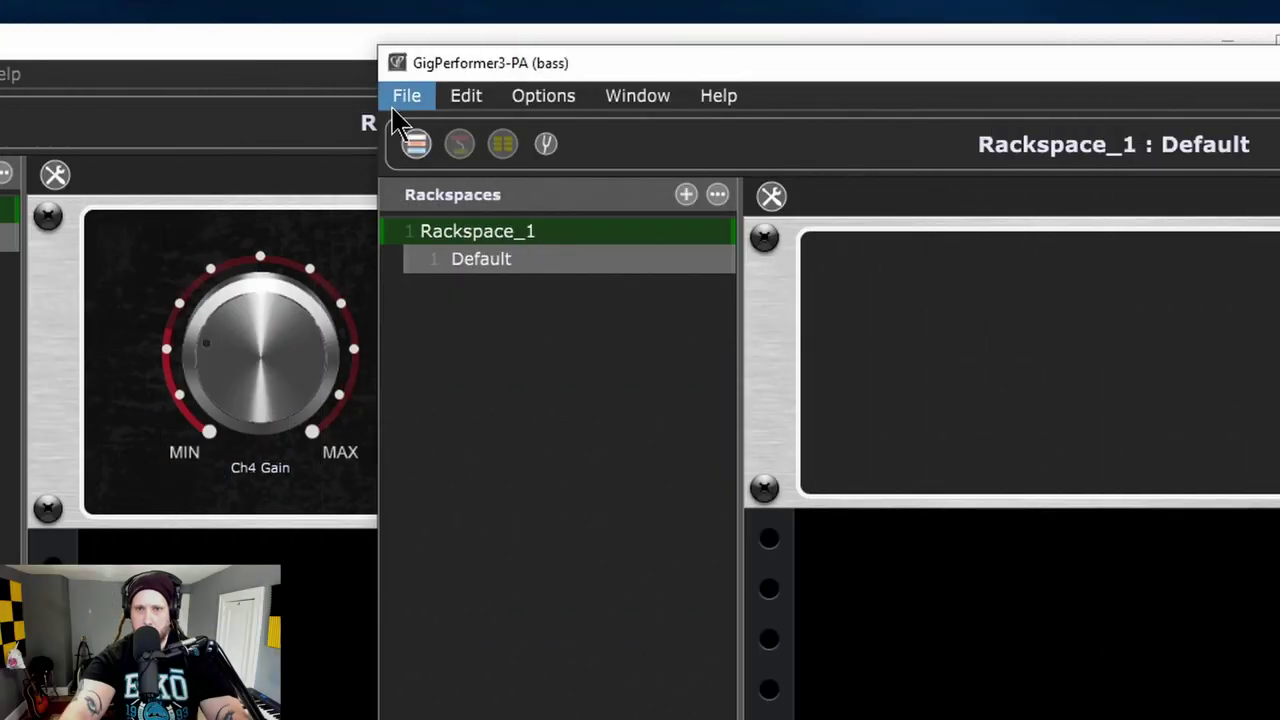
left_click(400, 112)
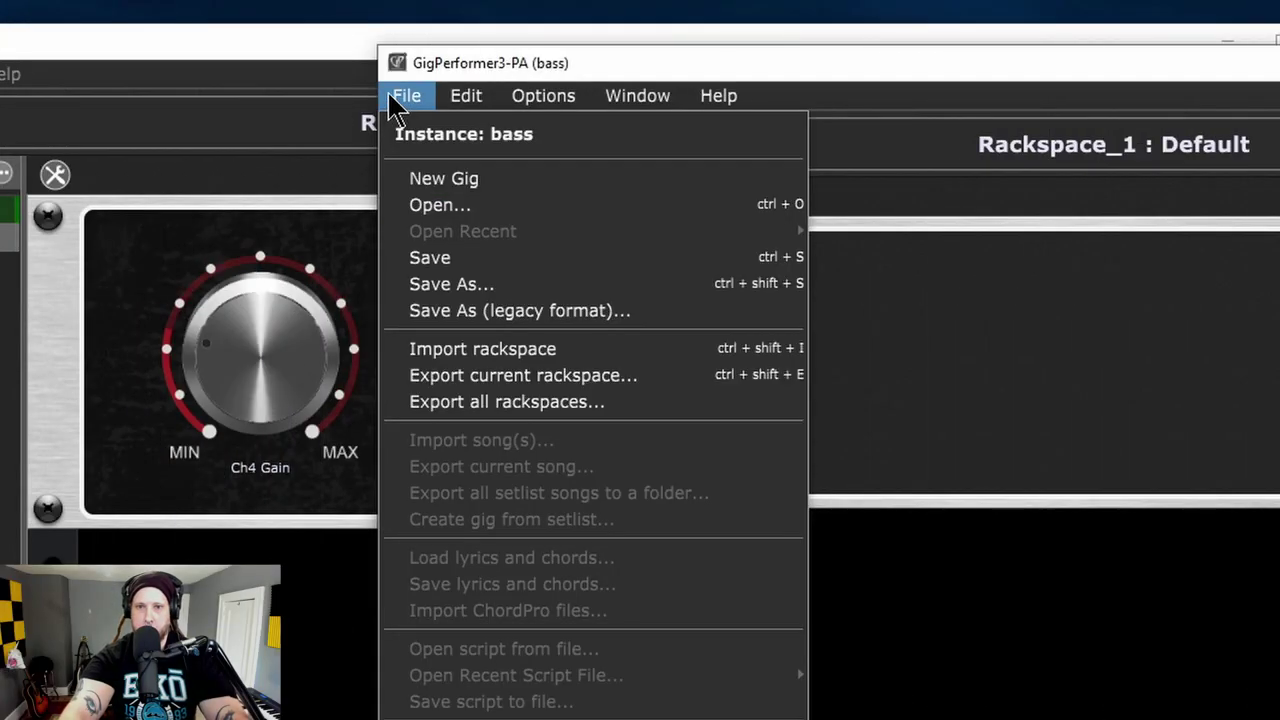
left_click(510, 180)
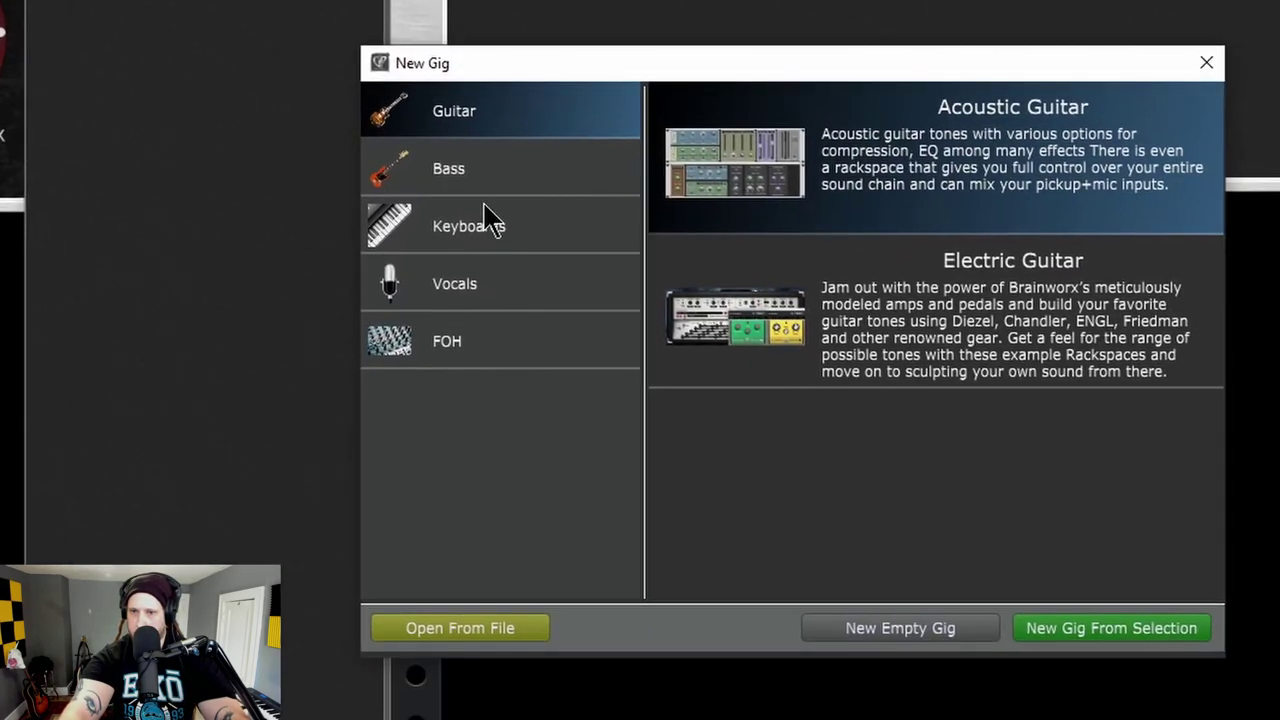
left_click(478, 172)
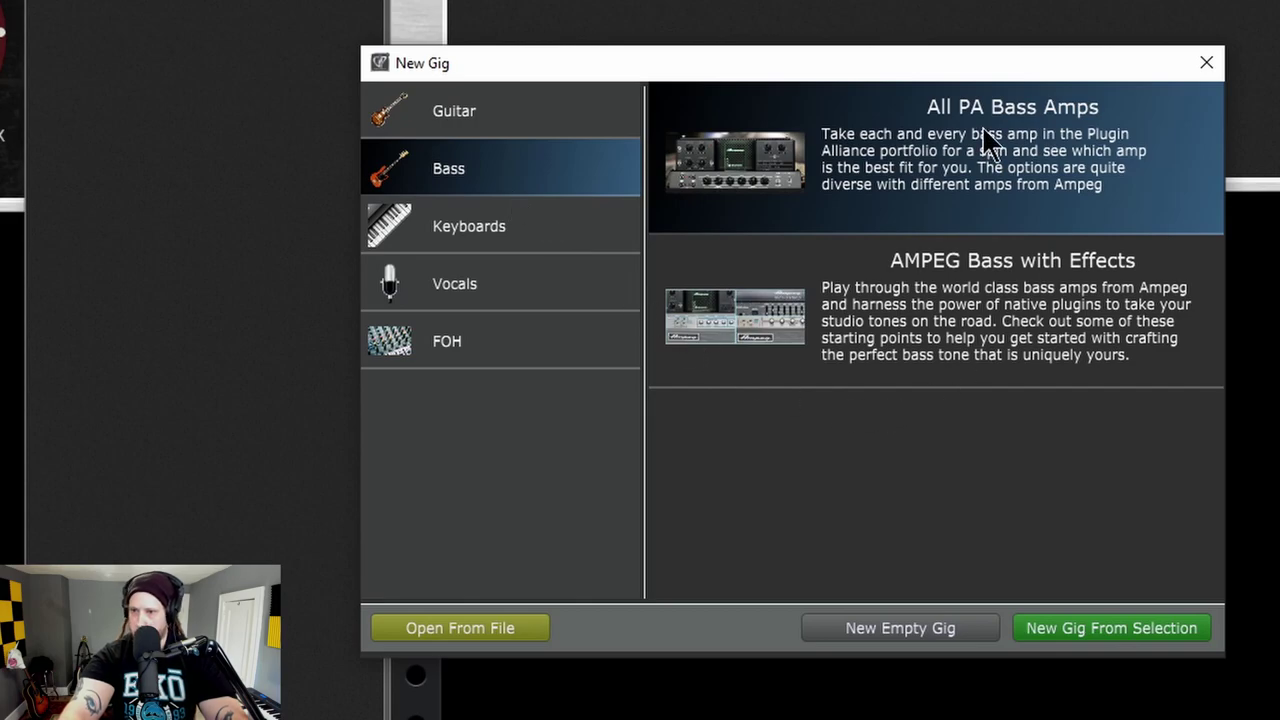
left_click(1110, 630)
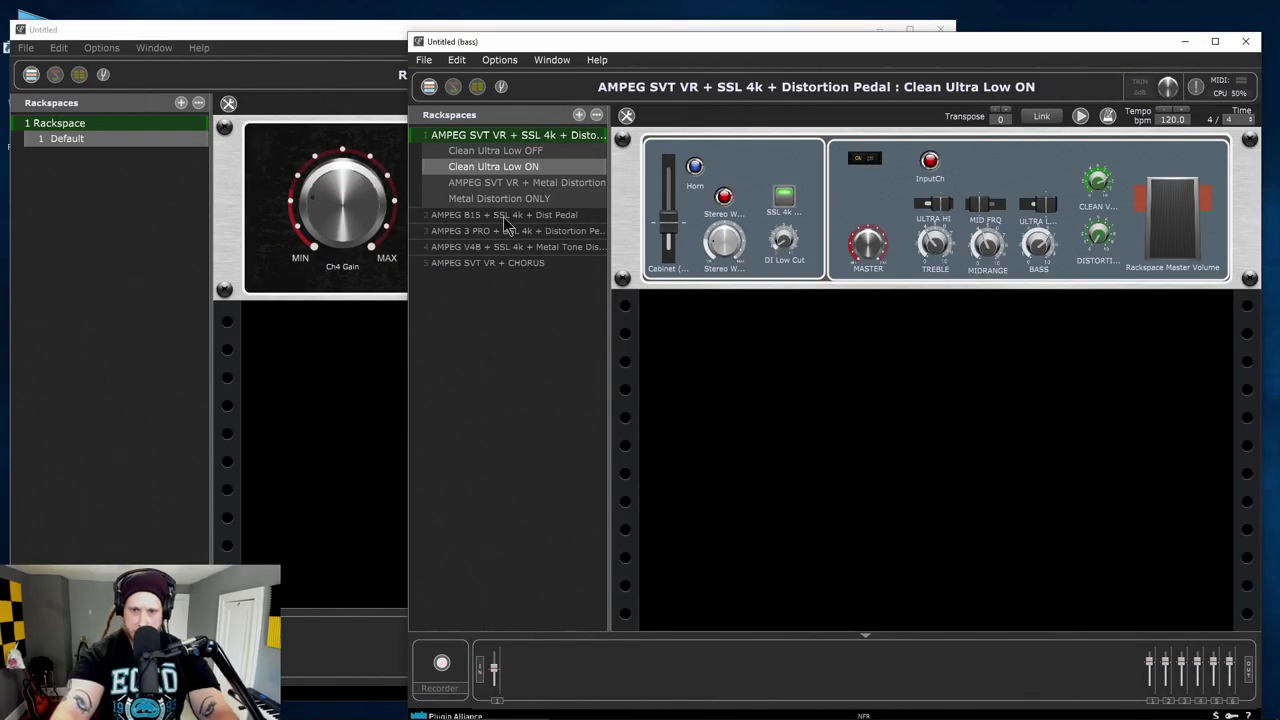
Switch to the AMPEG 3 PRO + SSL 4k + Distortion Pedal rackspace and show its wiring view.
left_click(504, 218)
left_click(504, 228)
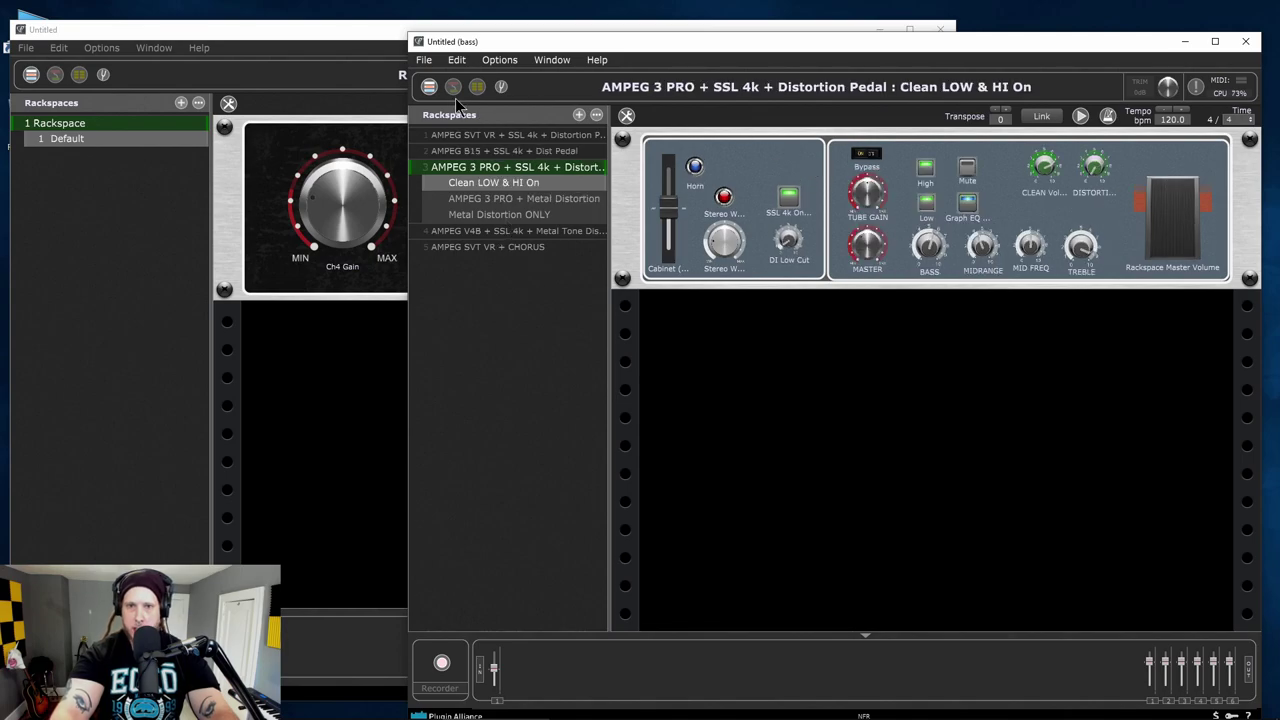
left_click(453, 87)
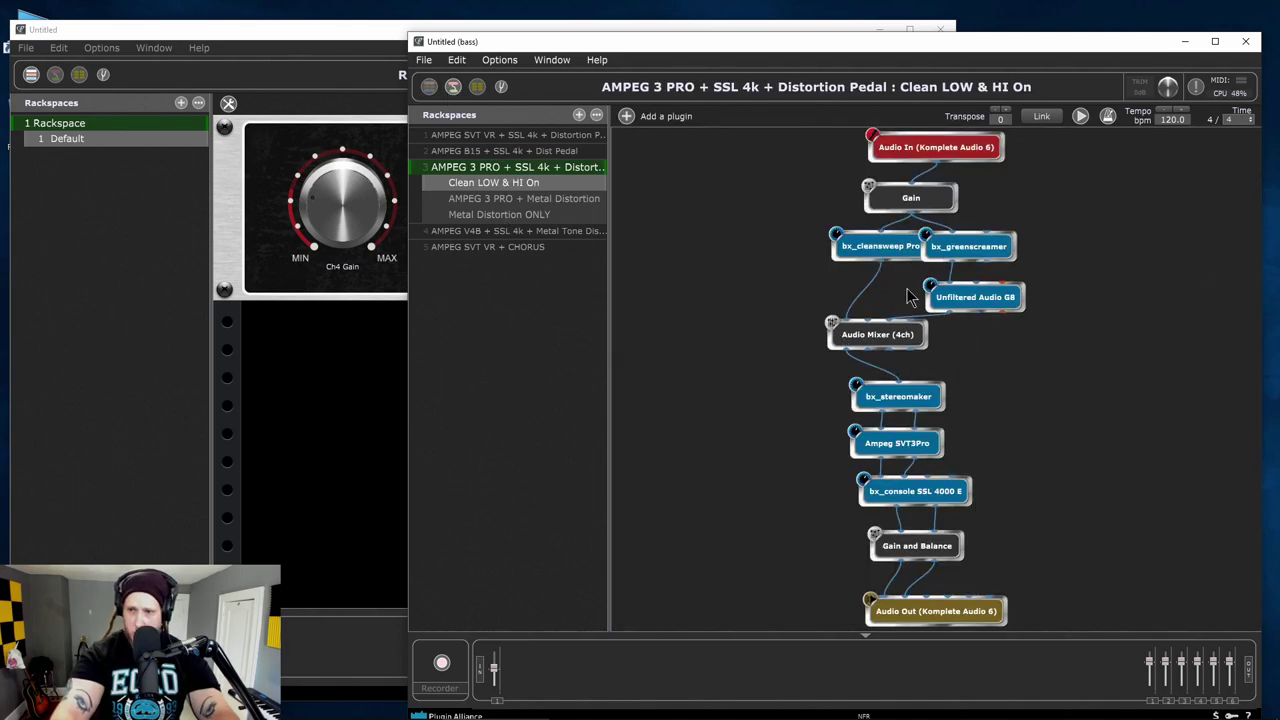